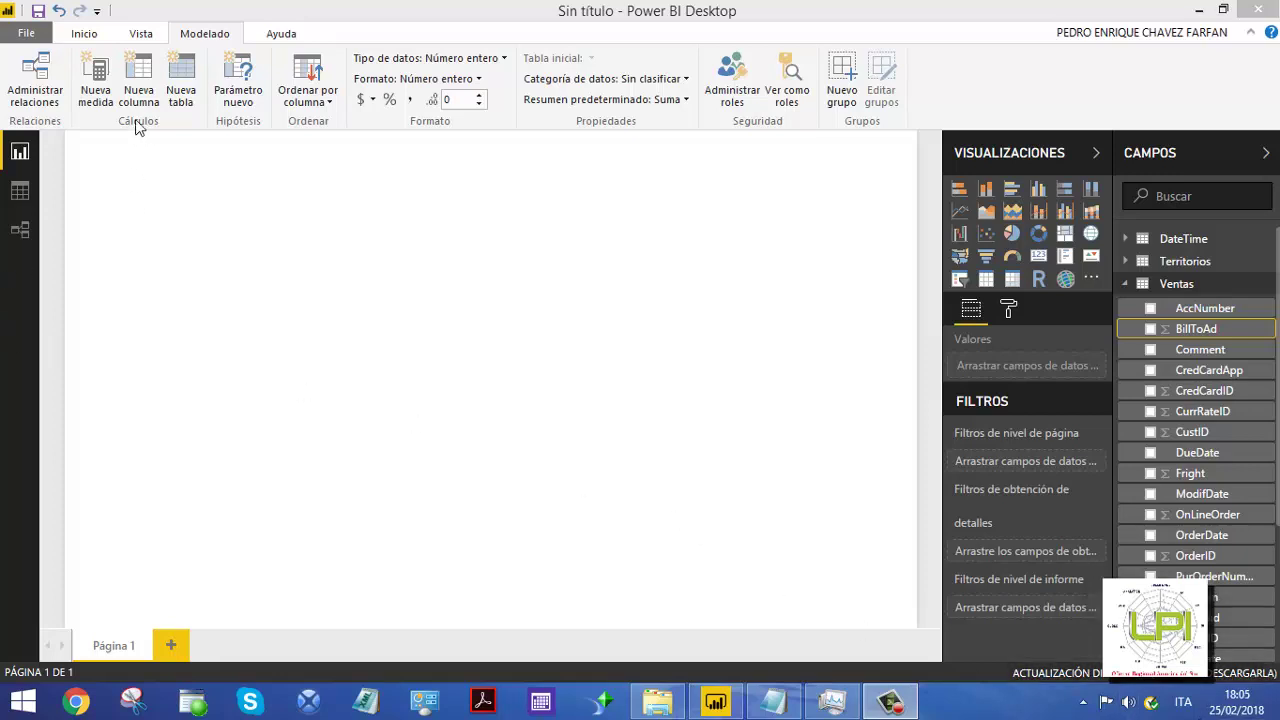
# Start a new measure in the Ventas table and examine the functions suggested for "tot", down to TOTALYTD
pyautogui.click(214, 36)
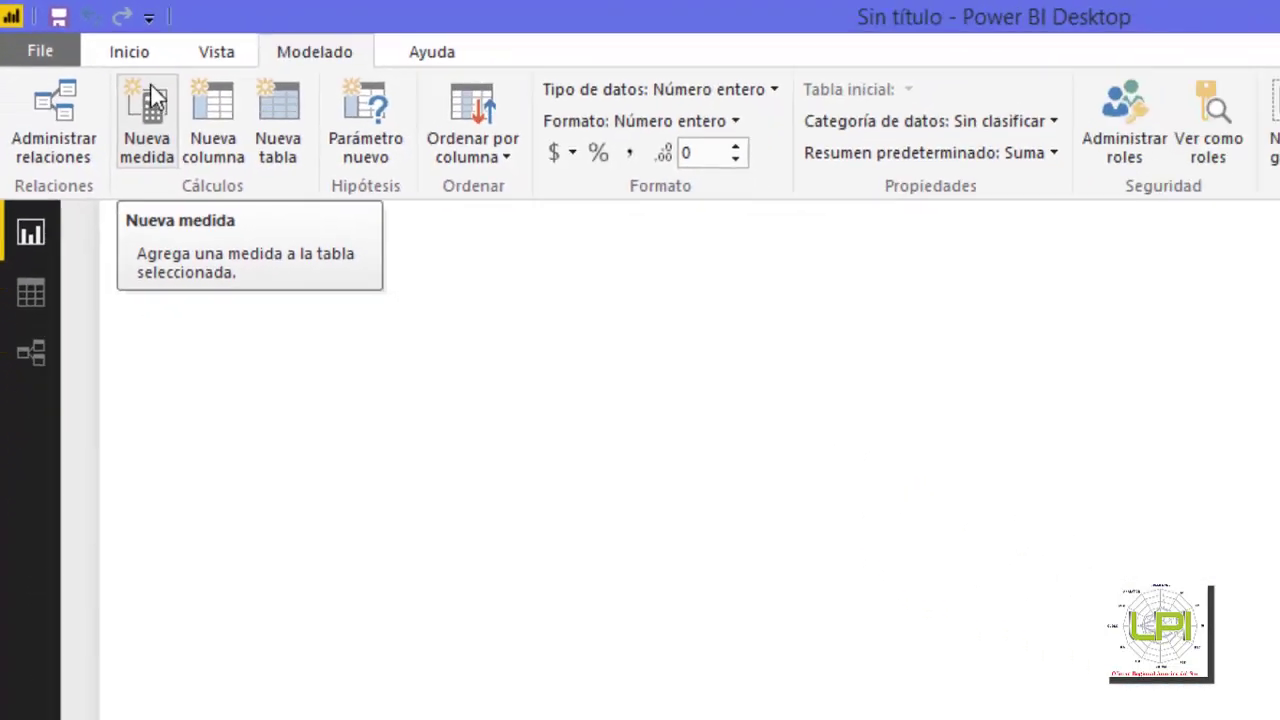
pyautogui.click(138, 58)
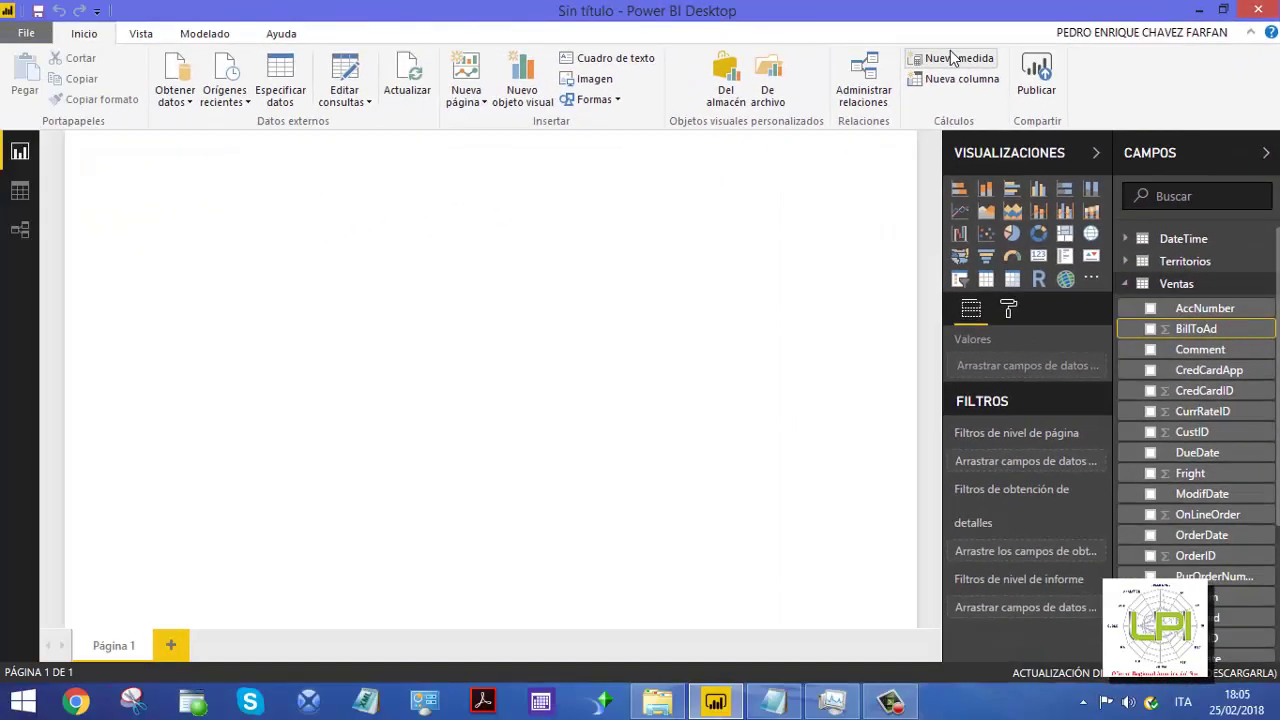
pyautogui.click(952, 58)
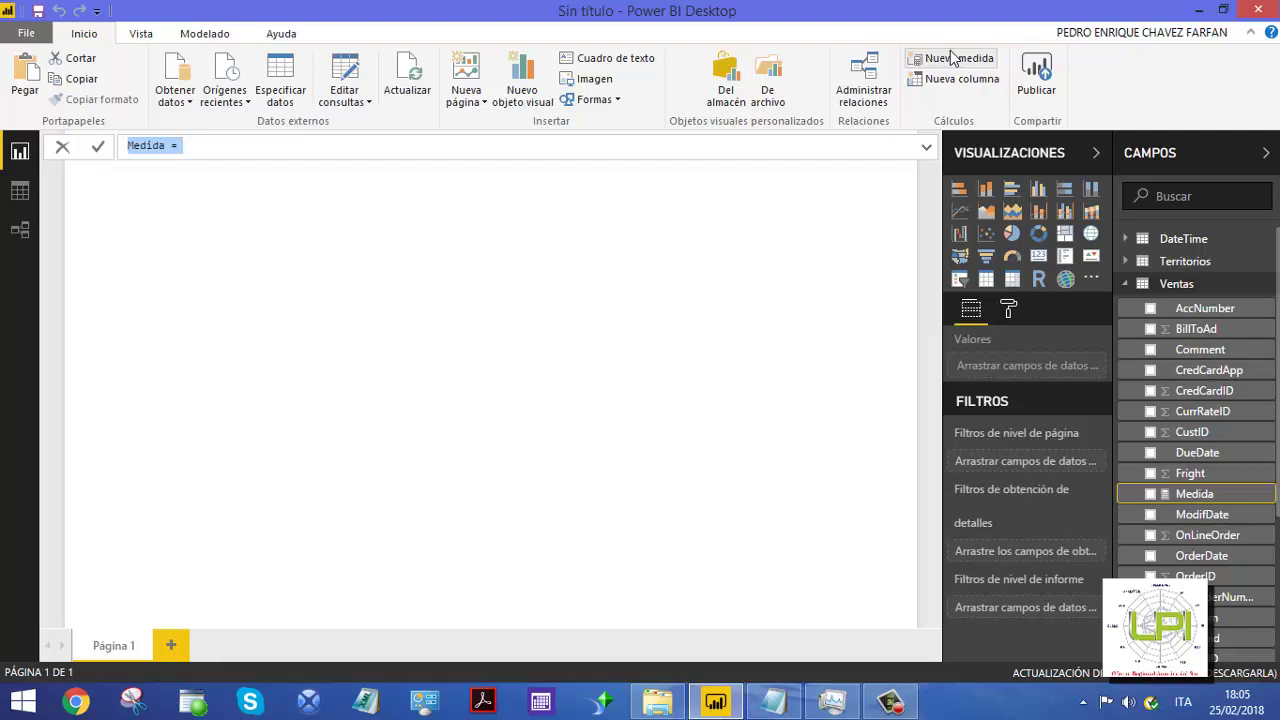
pyautogui.press('End')
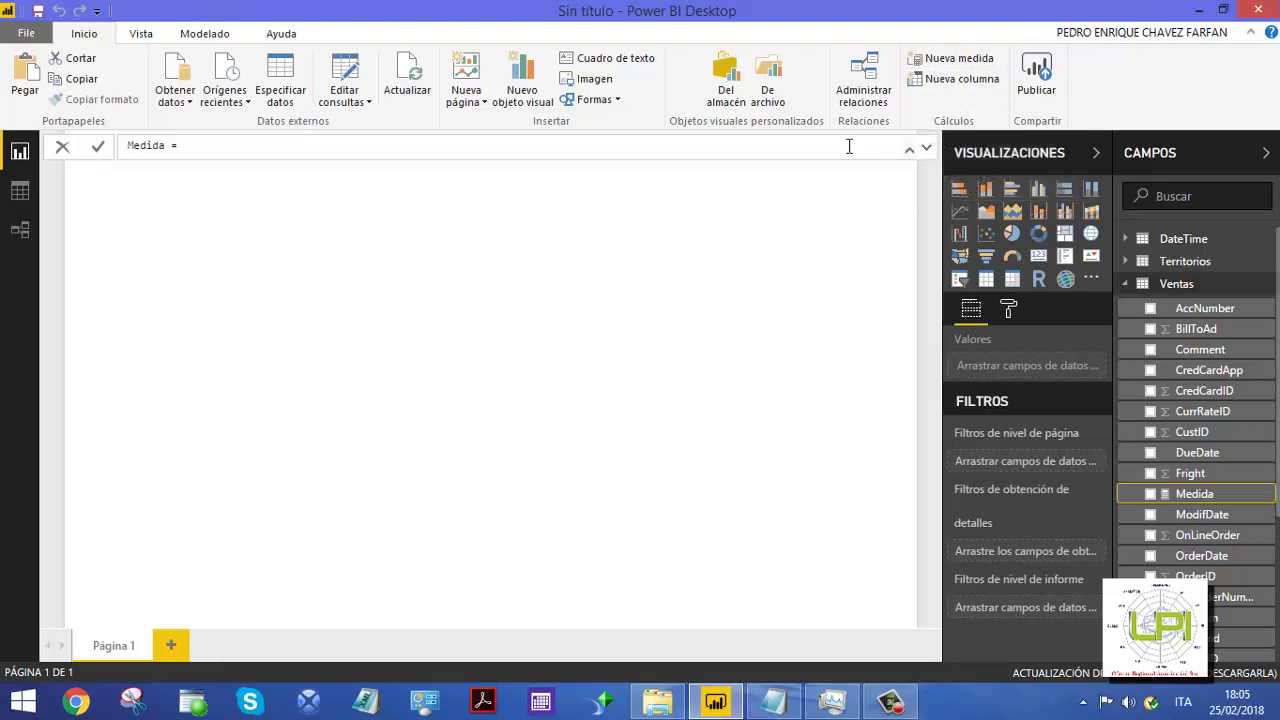
pyautogui.write('tot')
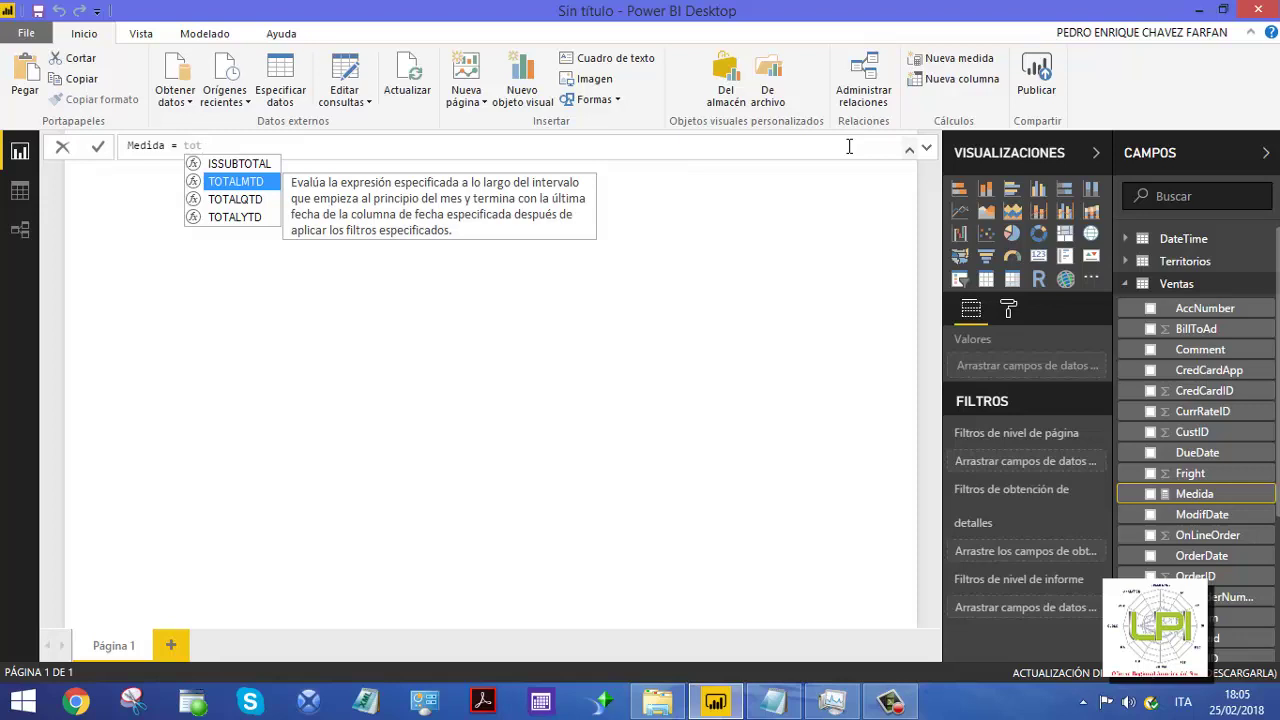
pyautogui.click(242, 224)
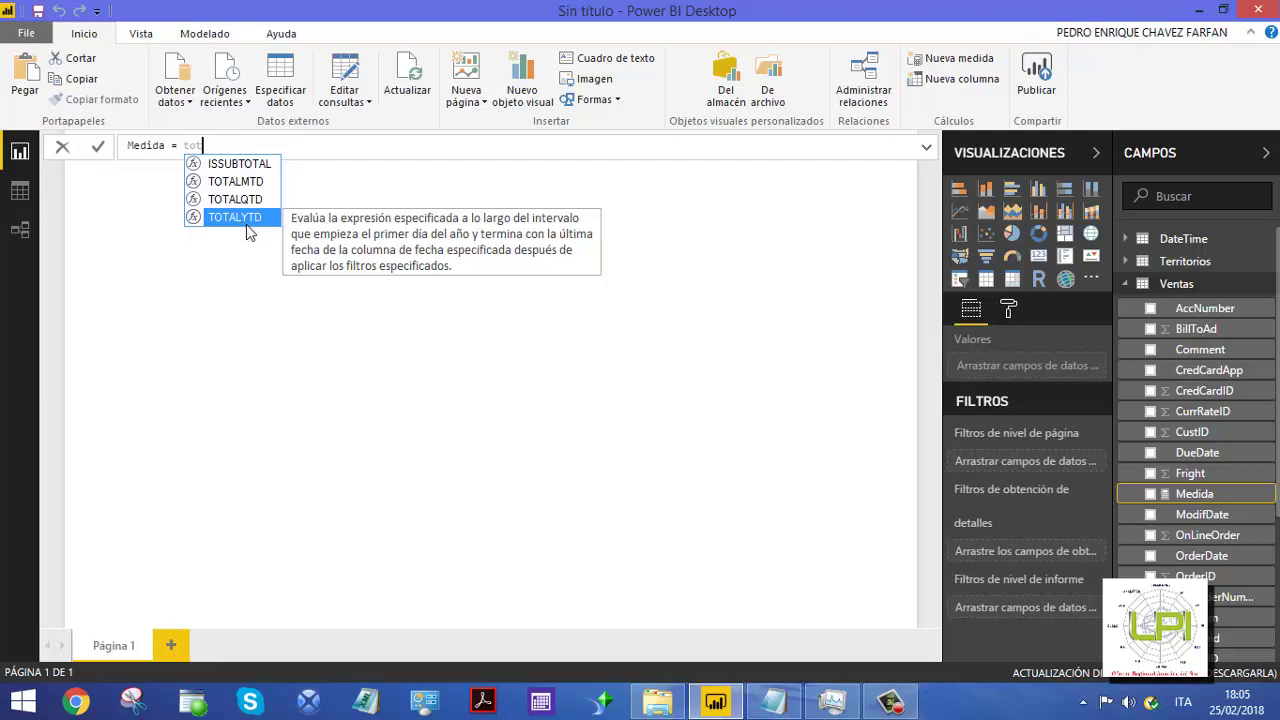
# Examine the functions suggested for "date" in place of "tot" and discard the new measure
pyautogui.press('BackSpace')
pyautogui.press('BackSpace')
pyautogui.press('BackSpace')
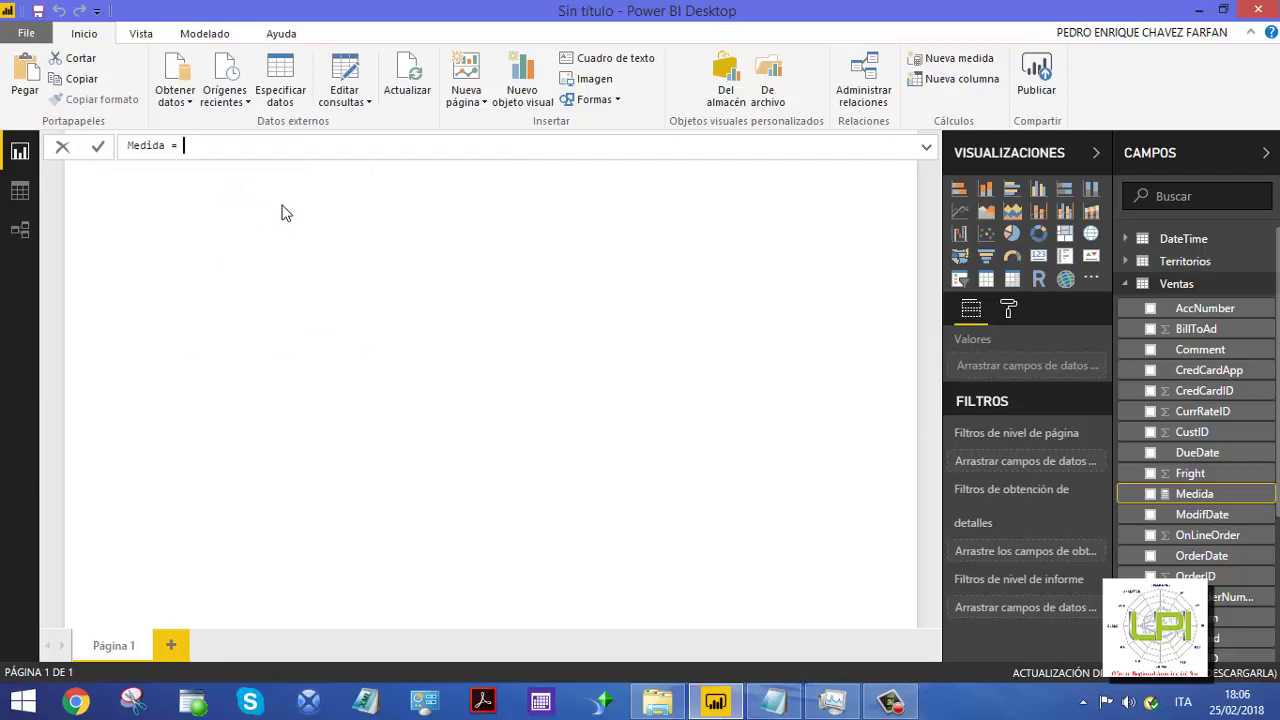
pyautogui.write('date')
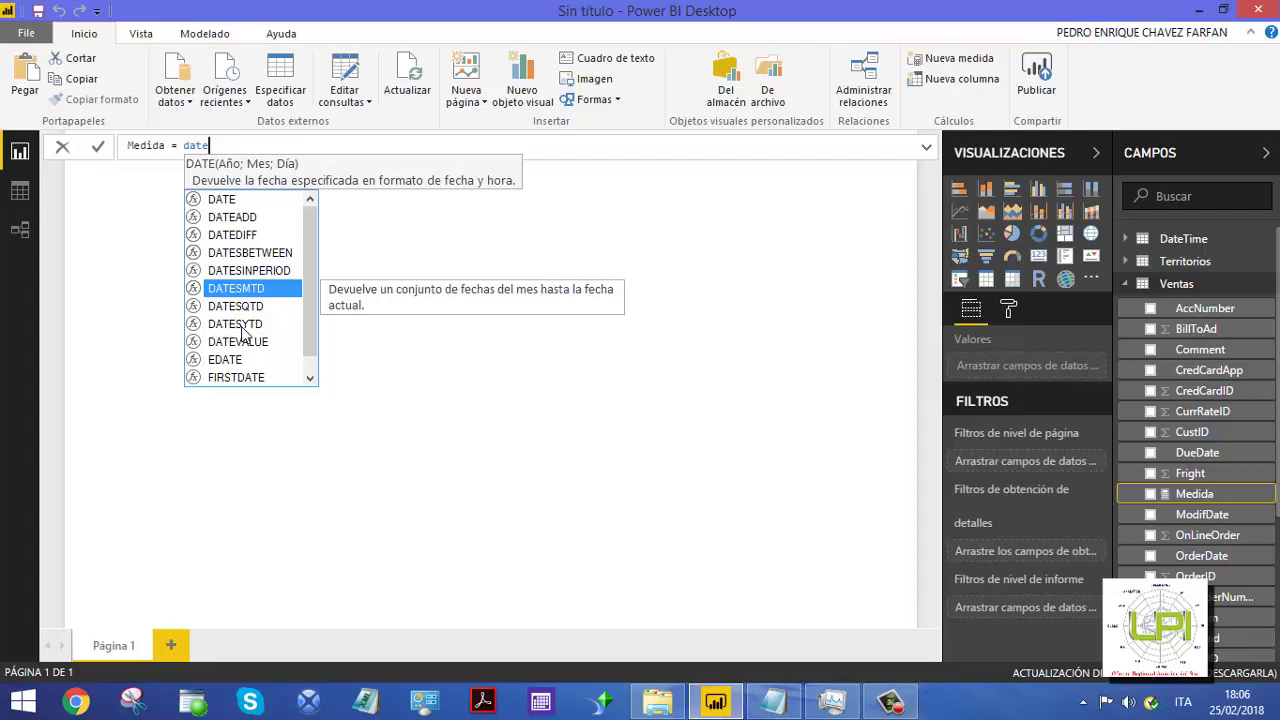
pyautogui.click(62, 146)
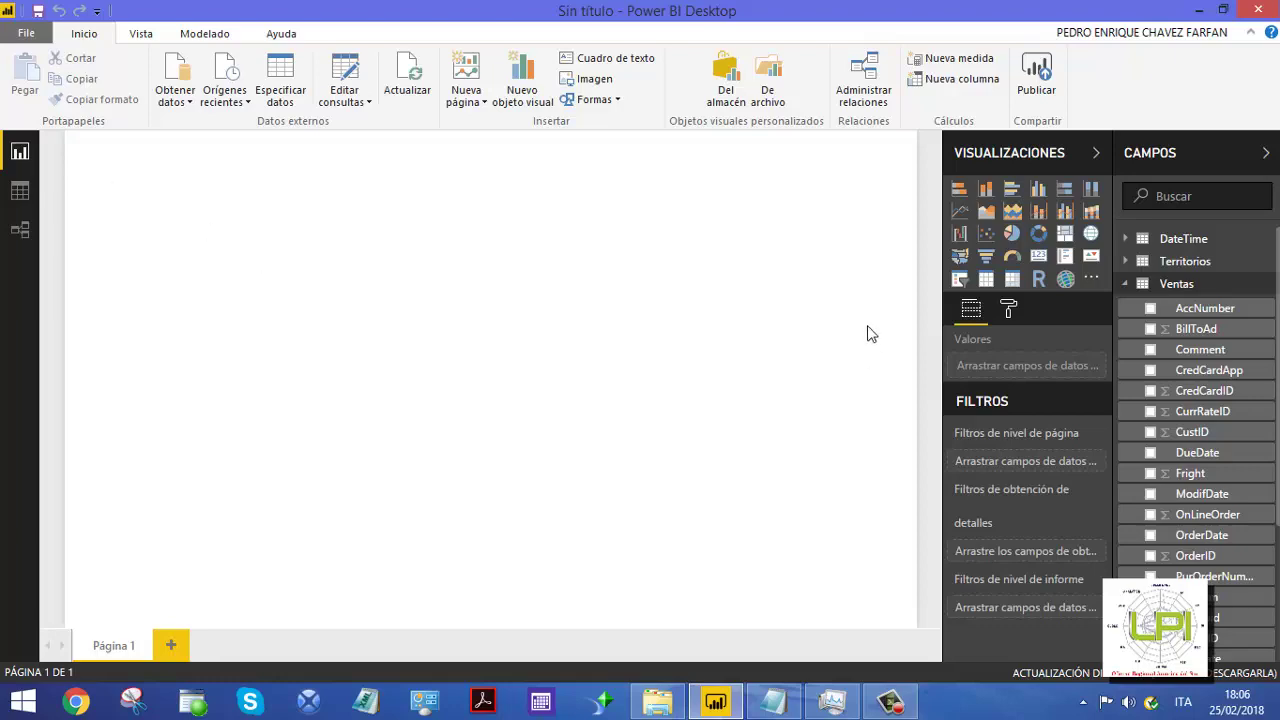
pyautogui.click(1128, 288)
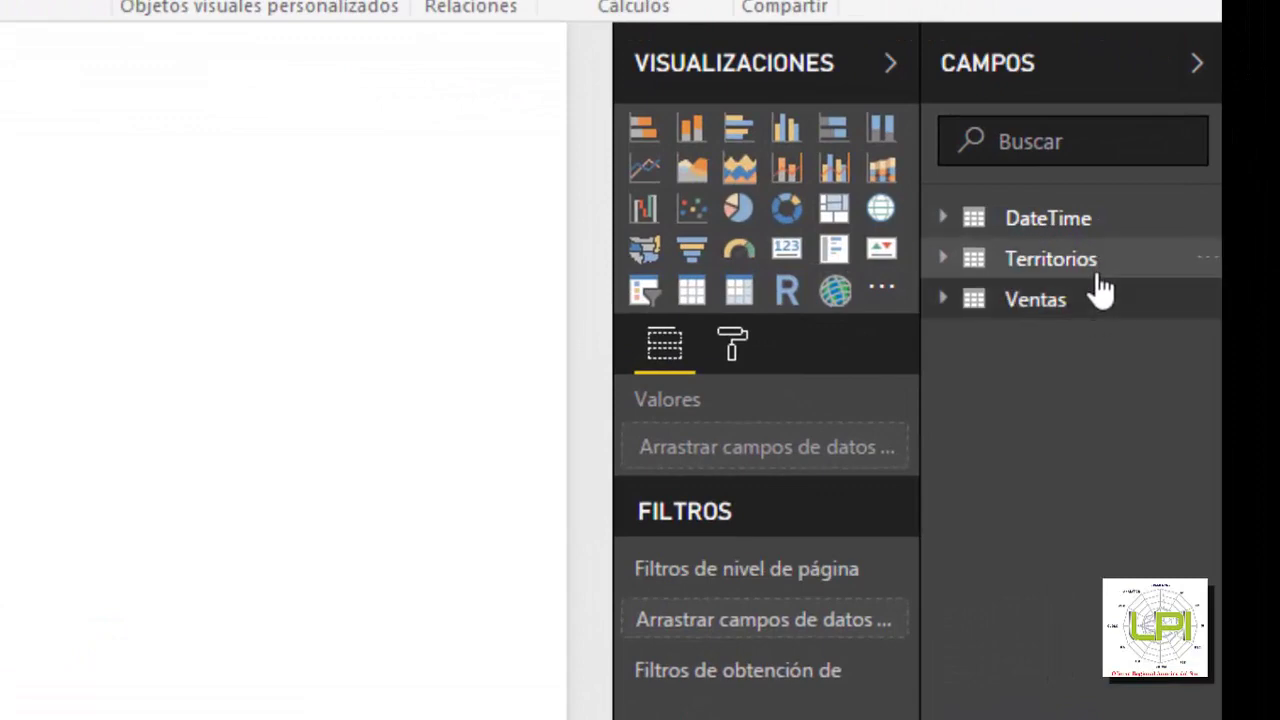
pyautogui.click(955, 263)
pyautogui.click(958, 263)
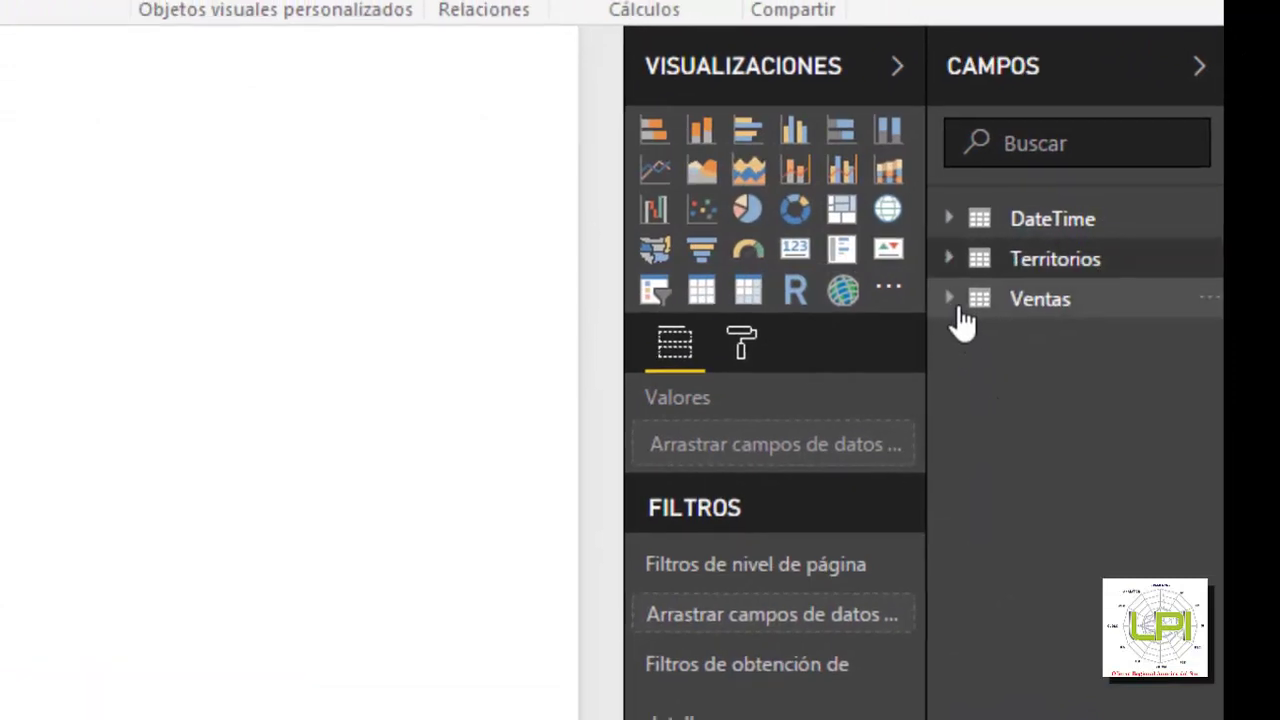
pyautogui.click(950, 298)
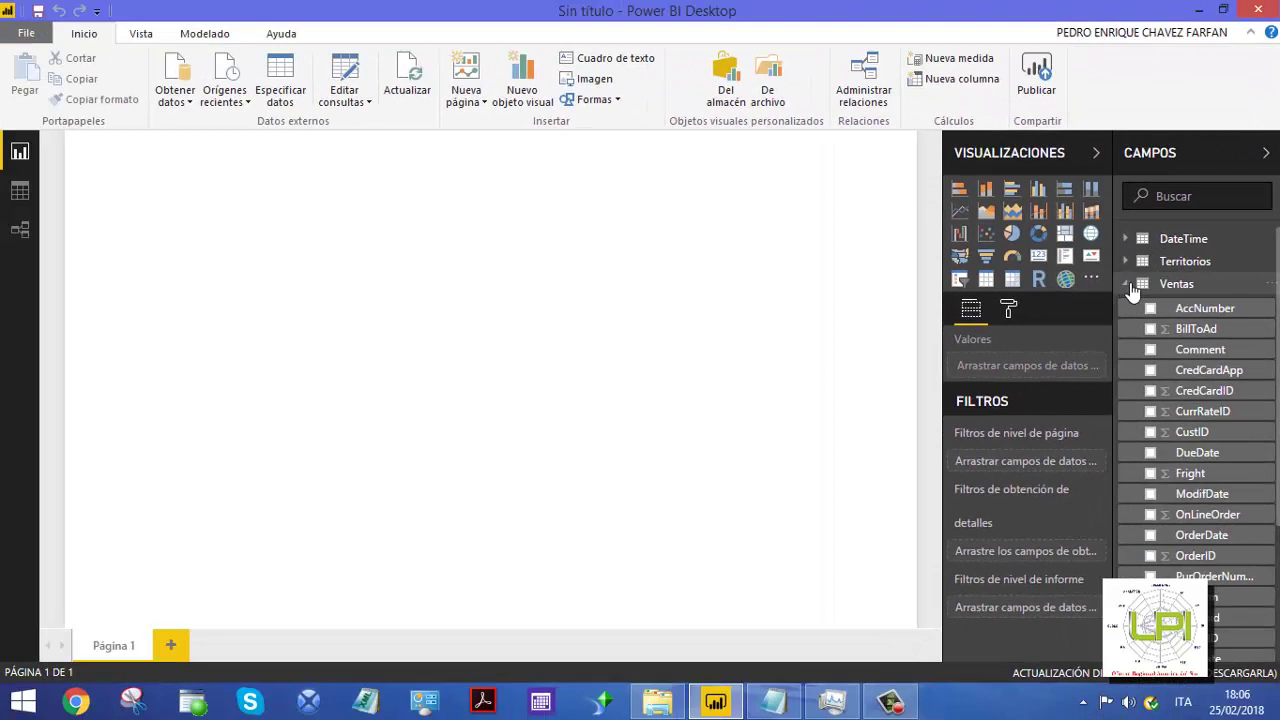
pyautogui.click(1126, 286)
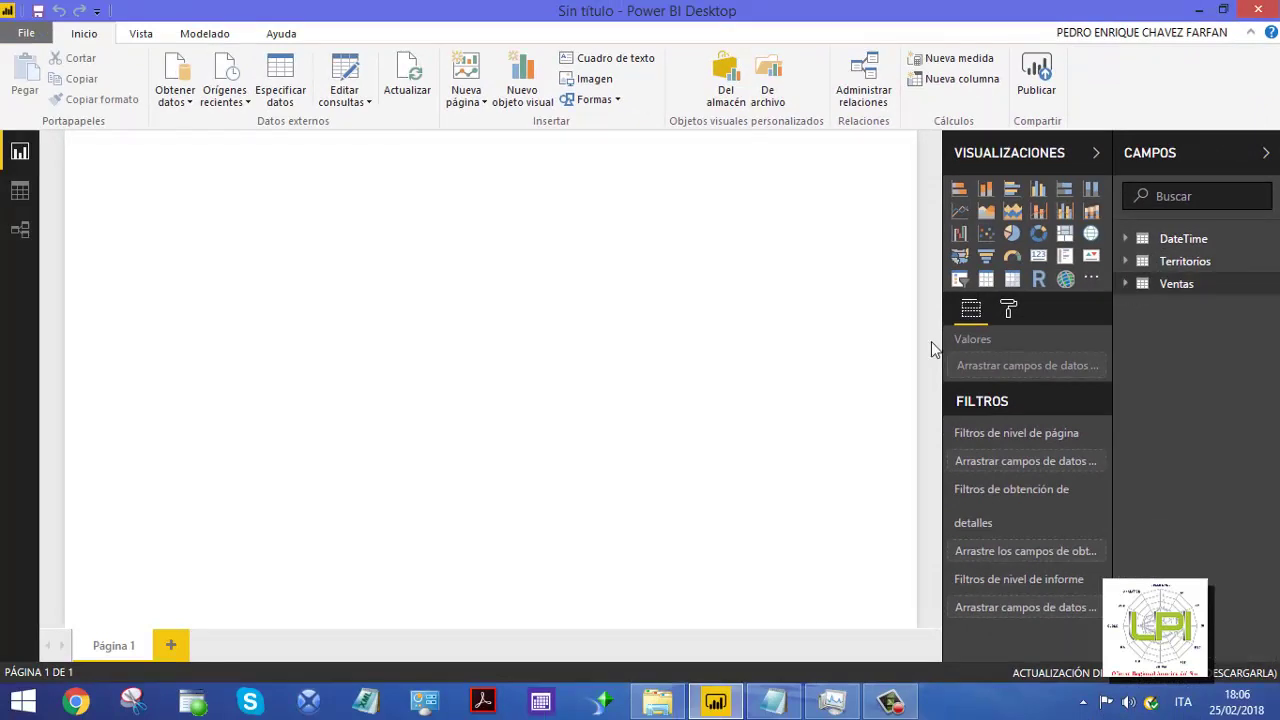
# Insert a matrix visual with the DateTime date field as rows, keeping only the Mes level
pyautogui.click(1013, 280)
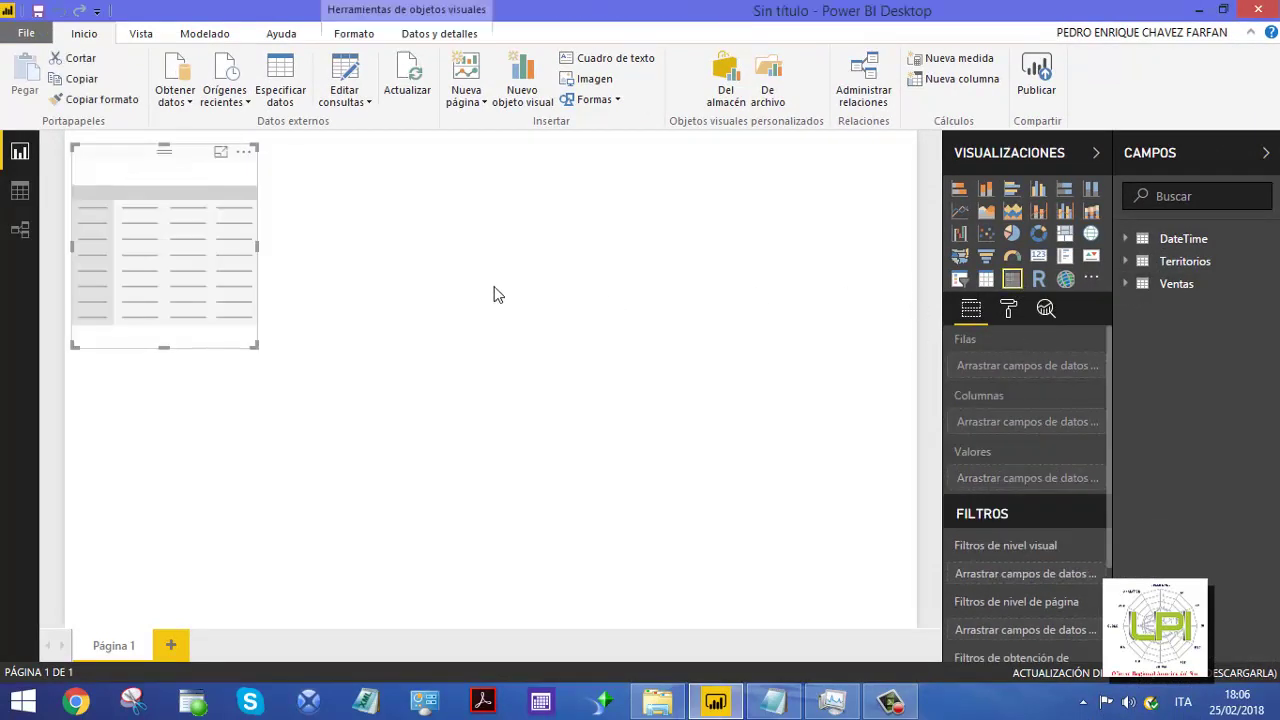
pyautogui.click(1172, 241)
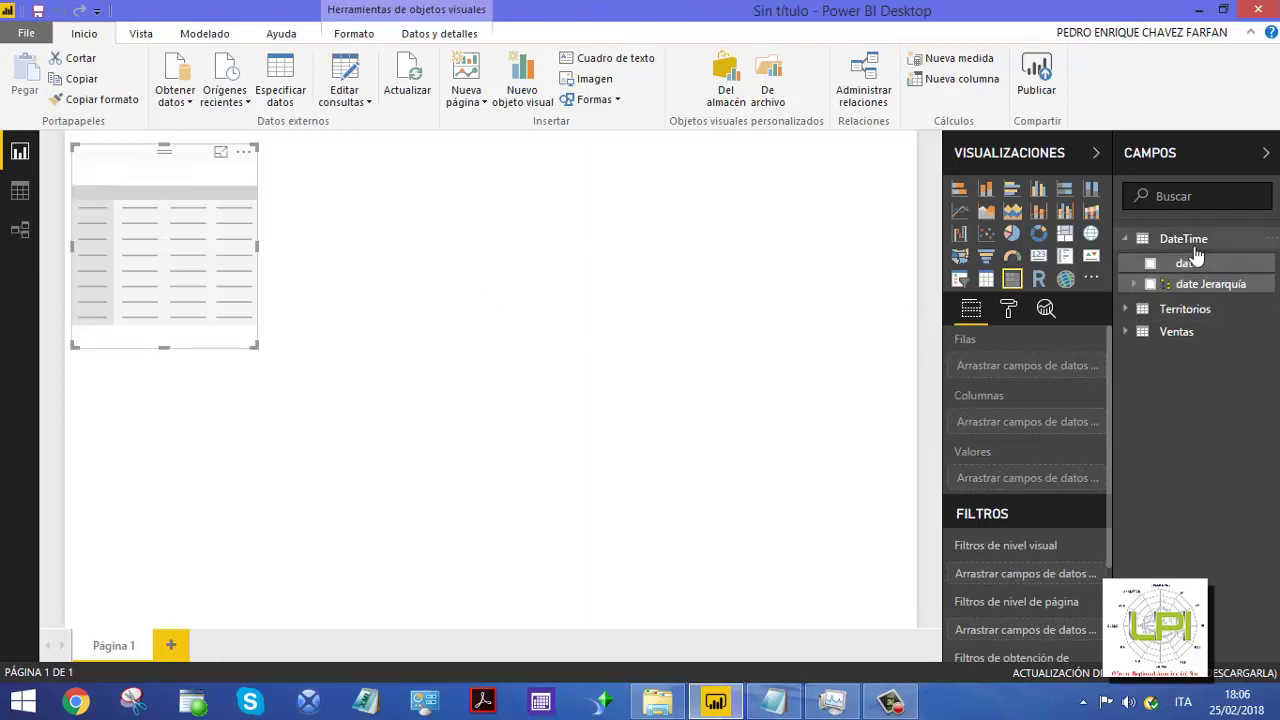
pyautogui.moveTo(1190, 263); pyautogui.dragTo(1022, 368)
pyautogui.click(1096, 386)
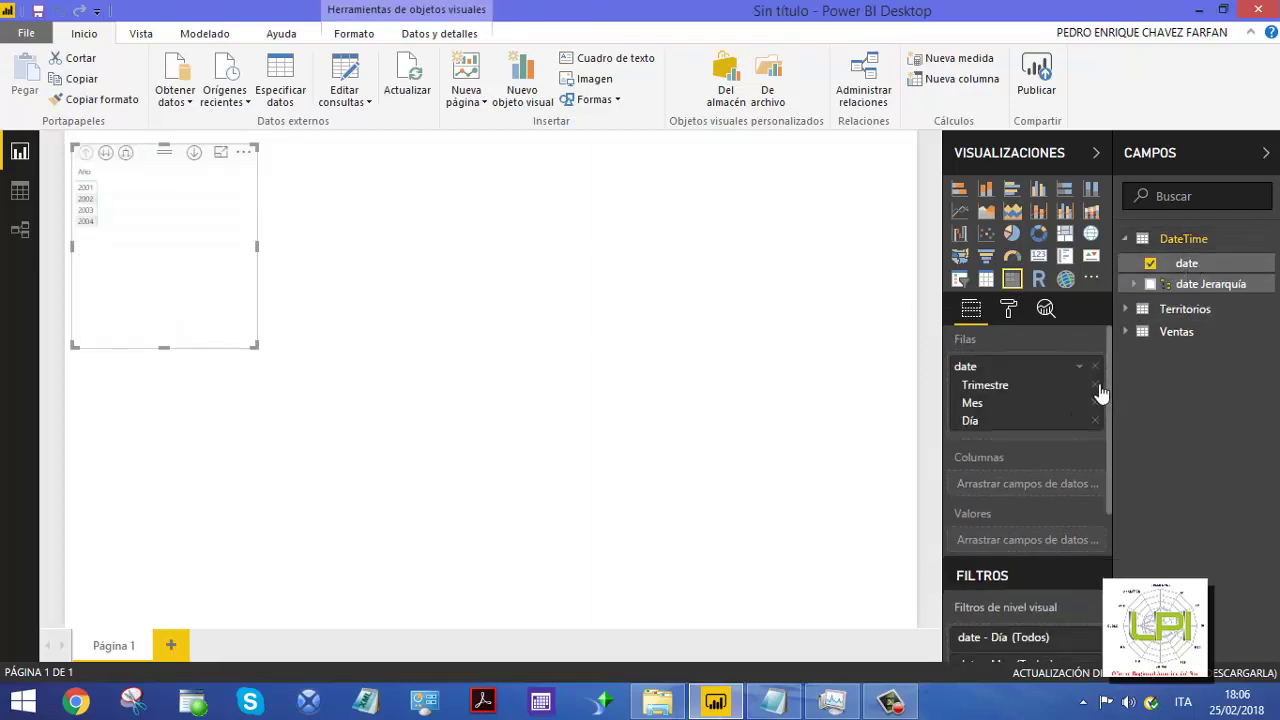
pyautogui.click(1096, 386)
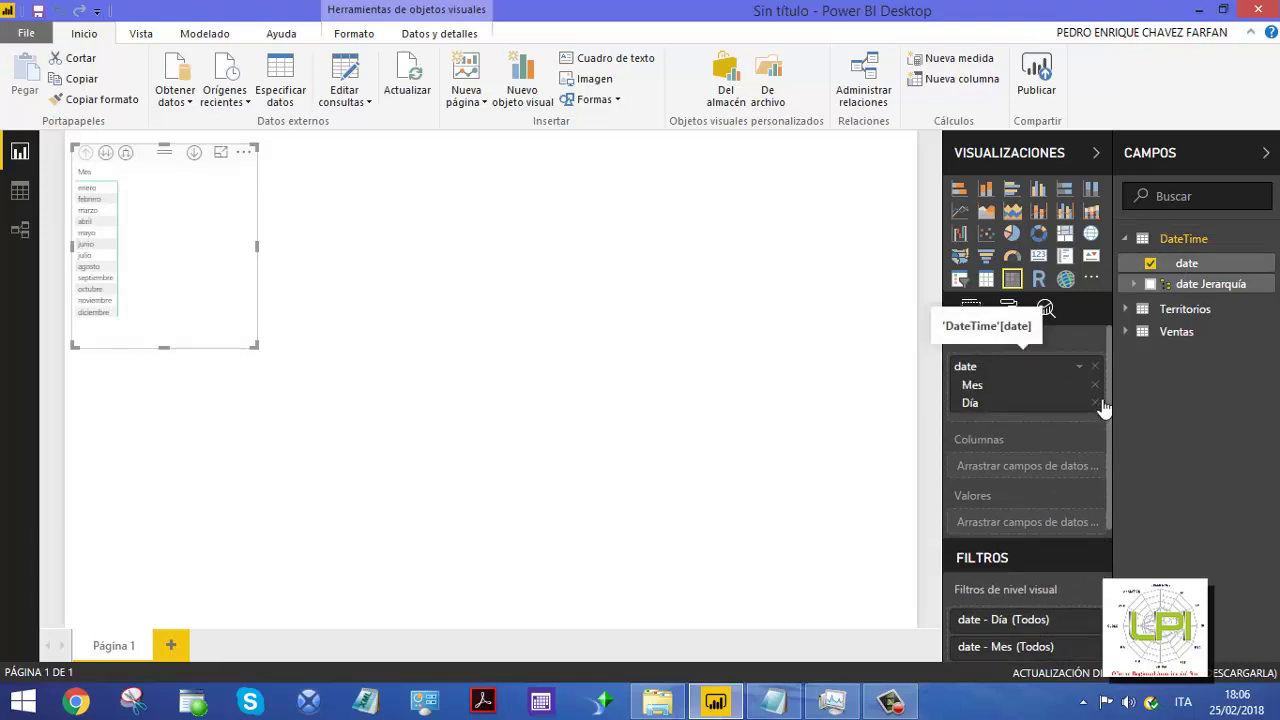
pyautogui.click(1096, 403)
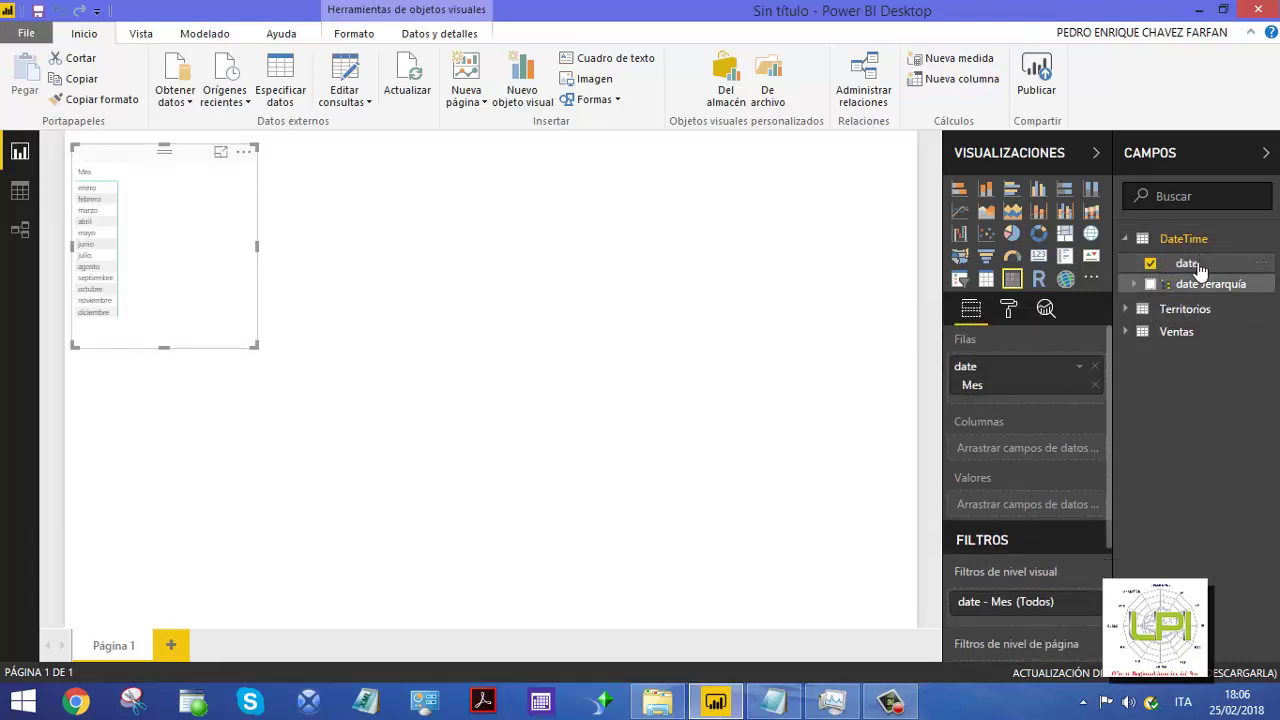
# Add the date field to the matrix columns, keeping only the Año level
pyautogui.moveTo(1203, 268); pyautogui.dragTo(1030, 450)
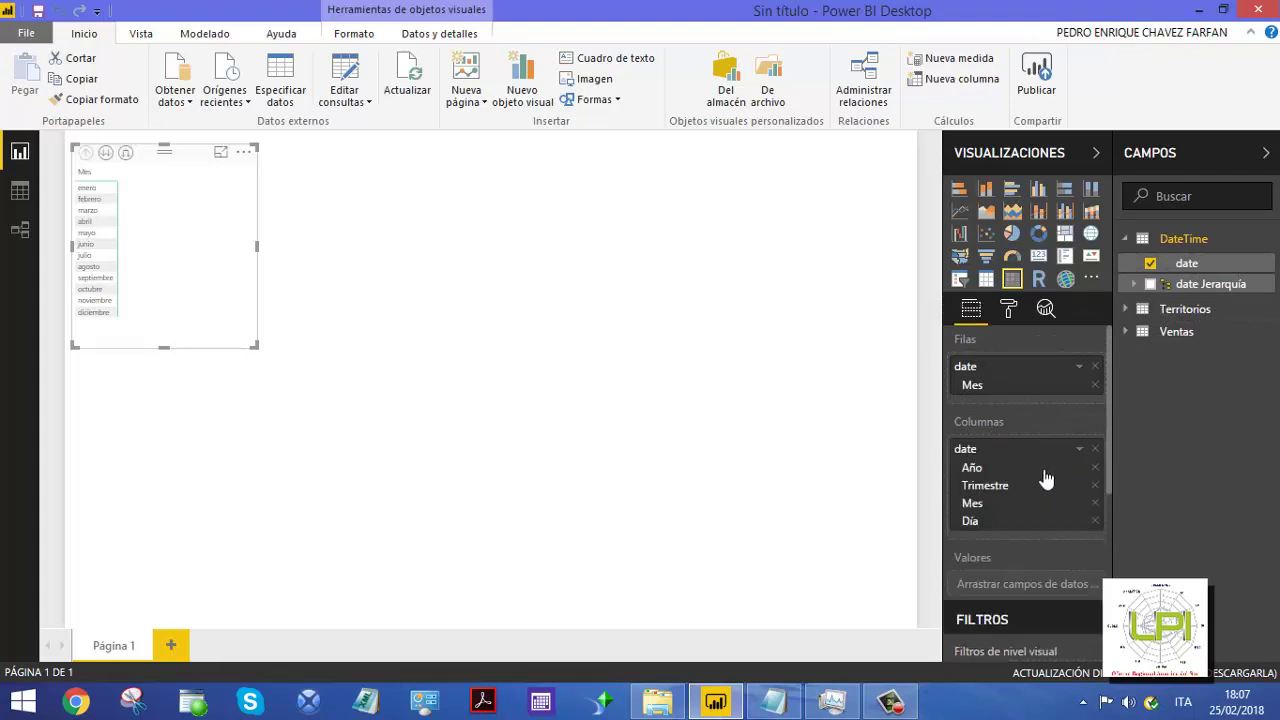
pyautogui.click(1097, 486)
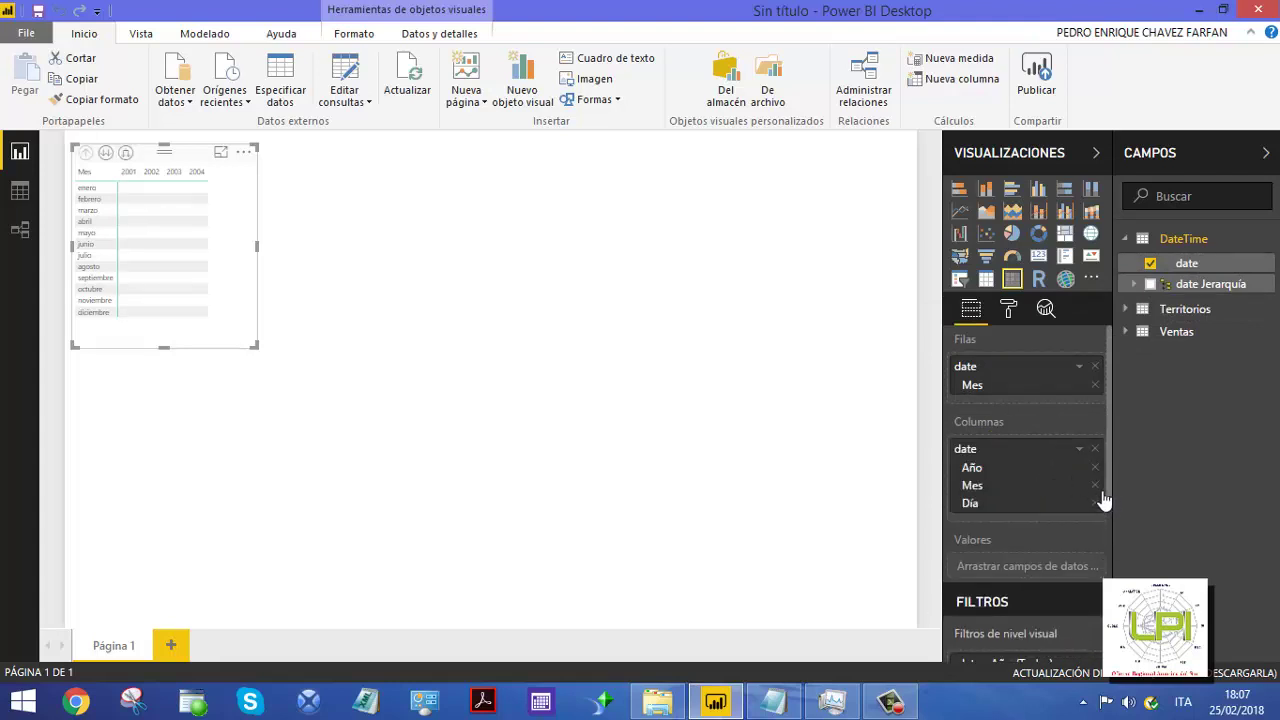
pyautogui.click(1098, 487)
pyautogui.click(1095, 485)
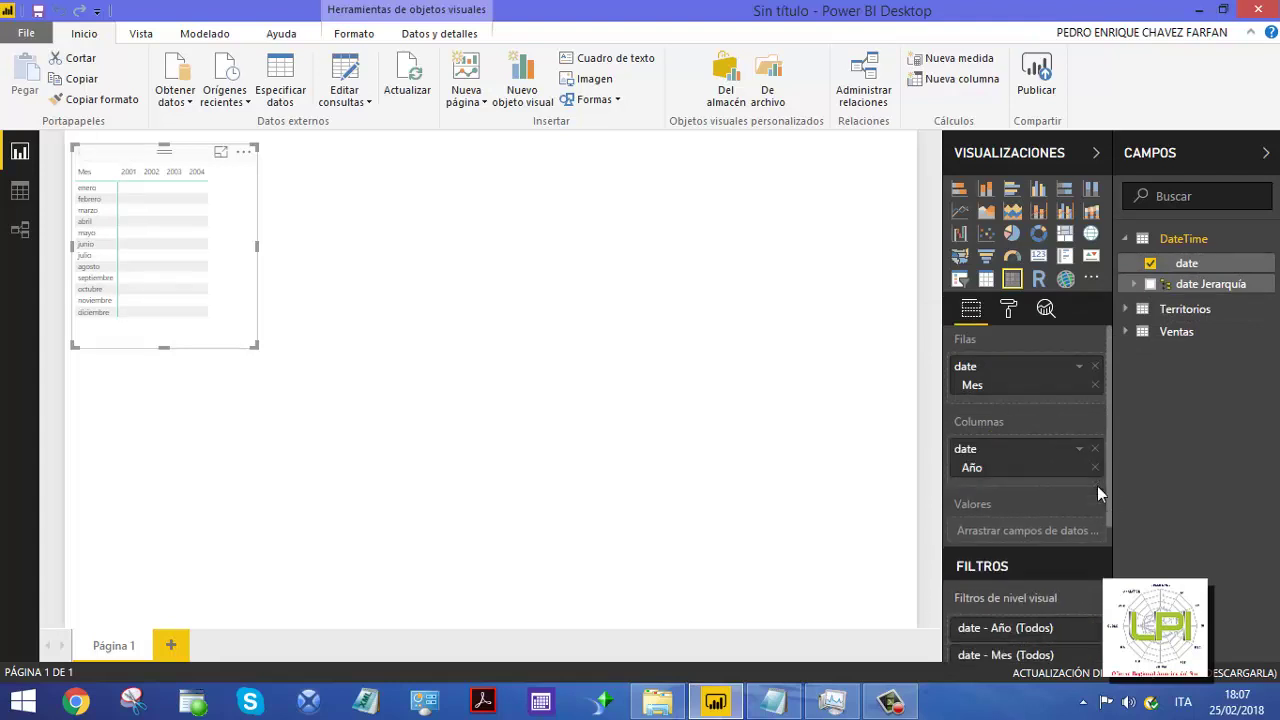
# Add TotalDue from Ventas as the matrix values and widen the matrix to fit all its columns
pyautogui.click(1124, 238)
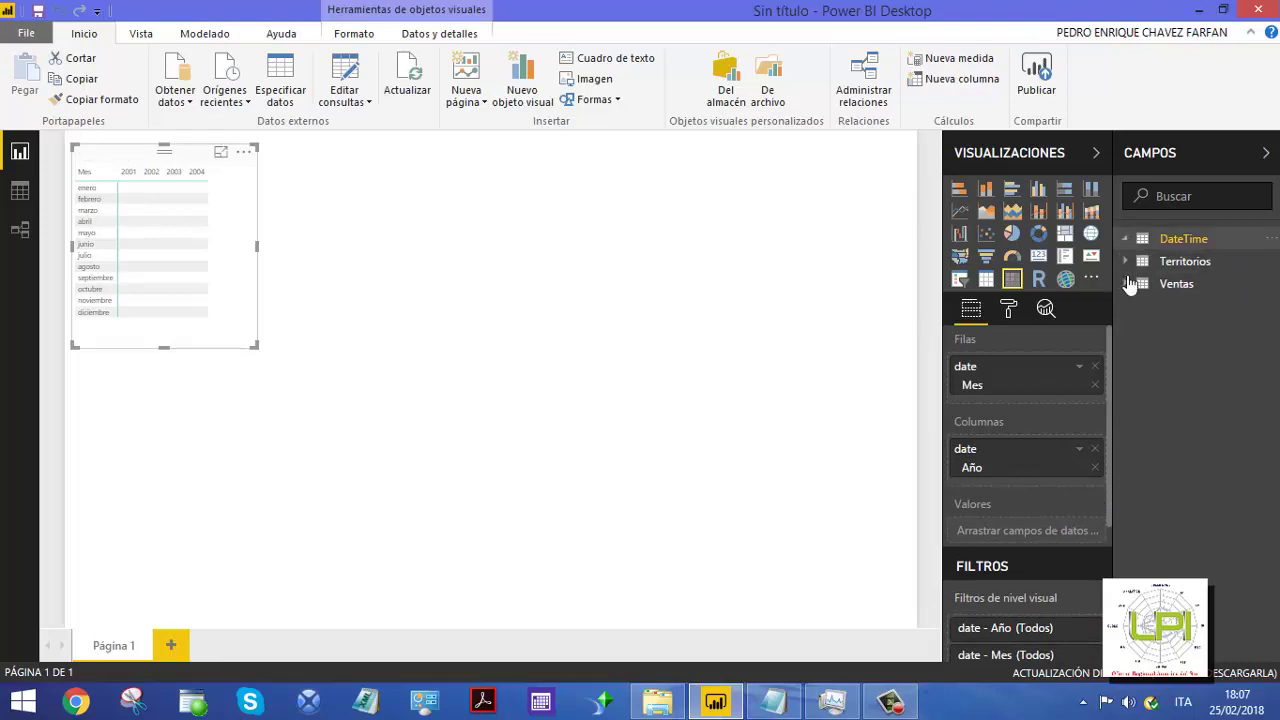
pyautogui.click(1176, 283)
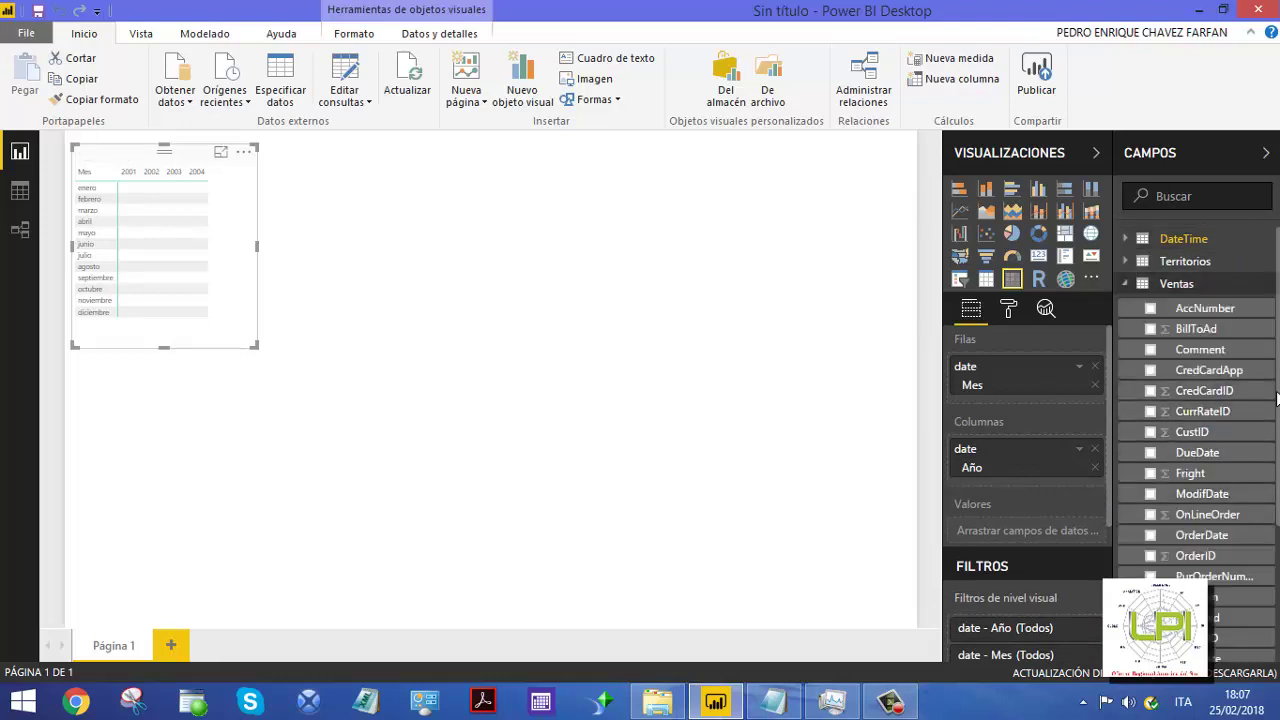
pyautogui.scroll(-3, 1265, 570)
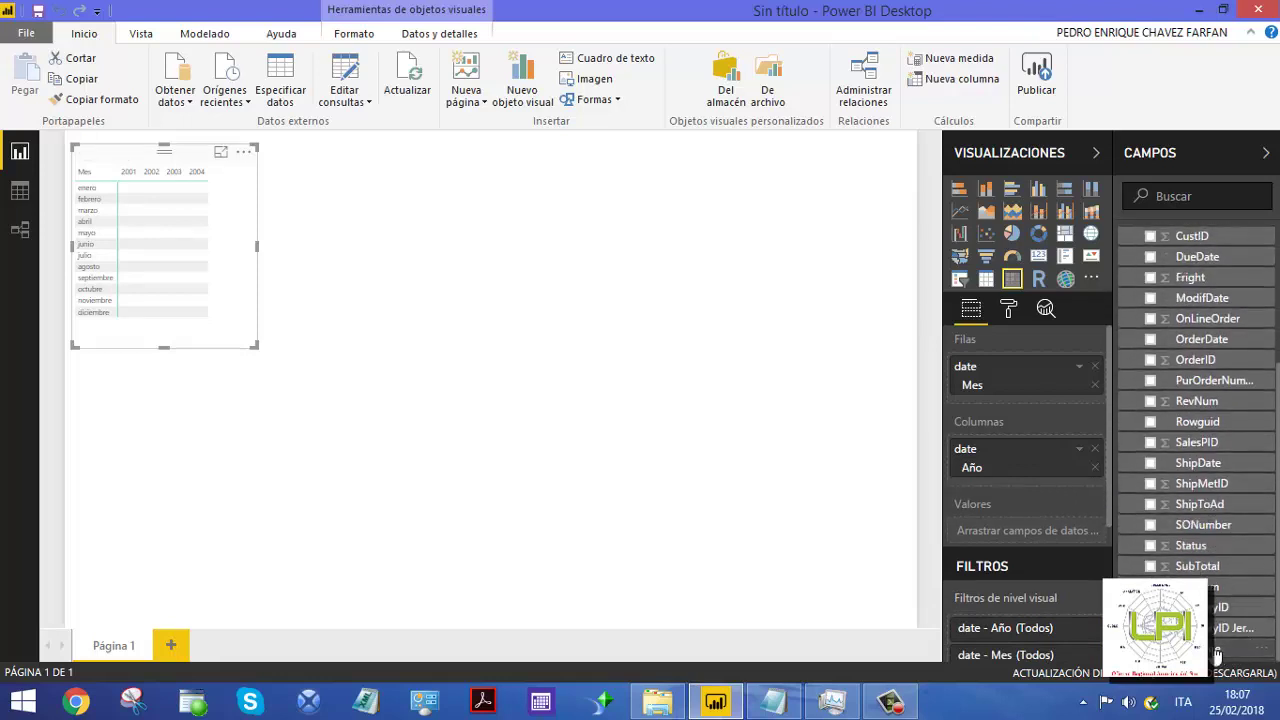
pyautogui.moveTo(1215, 652); pyautogui.dragTo(1055, 535)
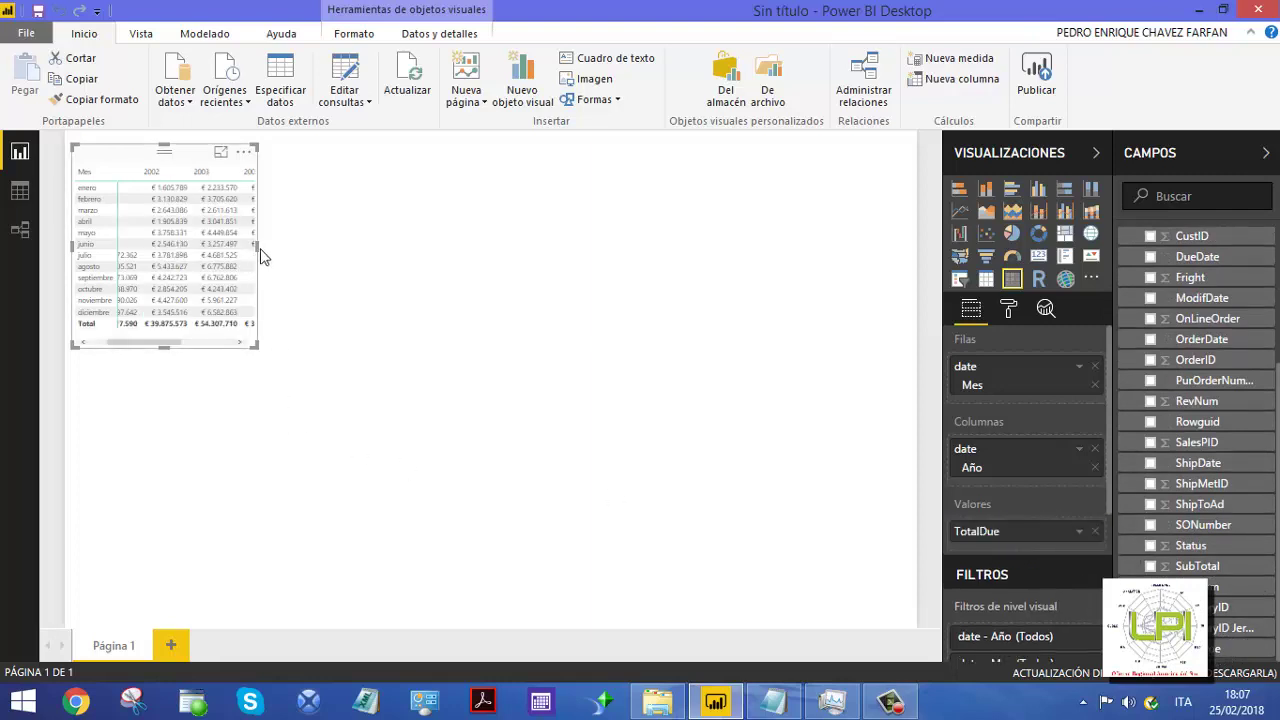
pyautogui.moveTo(258, 250); pyautogui.dragTo(414, 262)
pyautogui.click(540, 322)
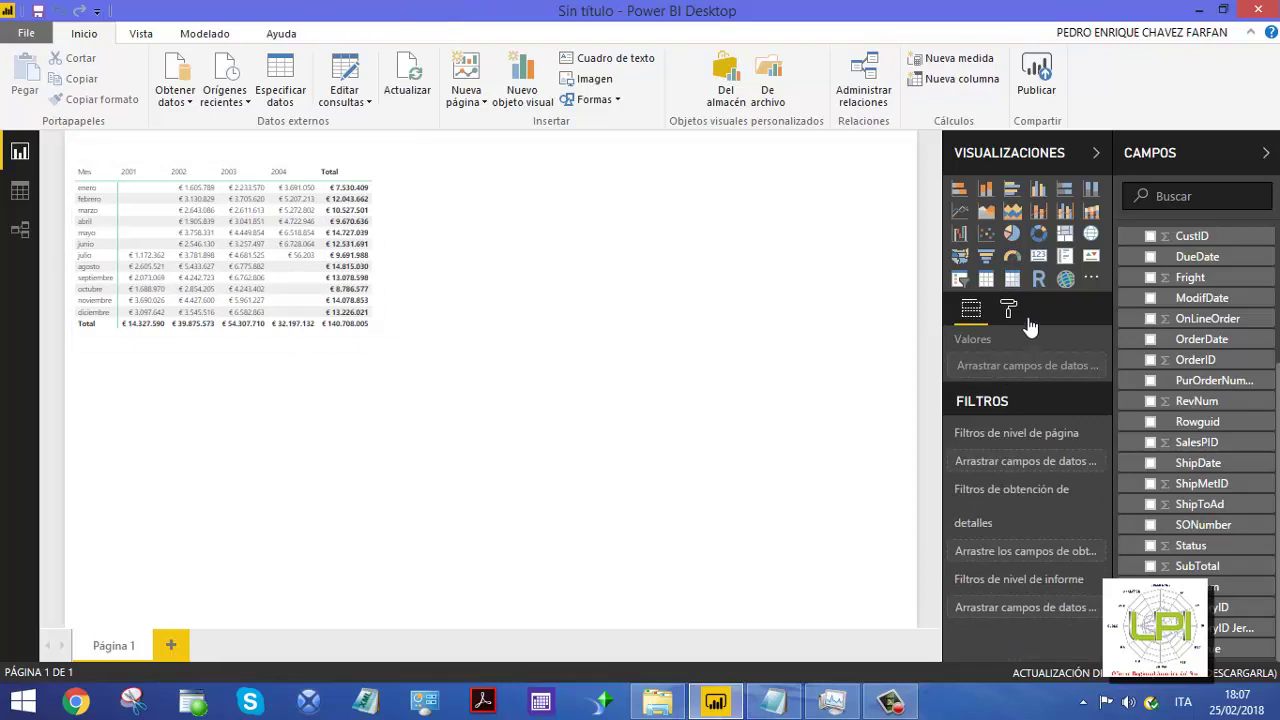
# Turn off both the row and column subtotals of the matrix
pyautogui.click(366, 170)
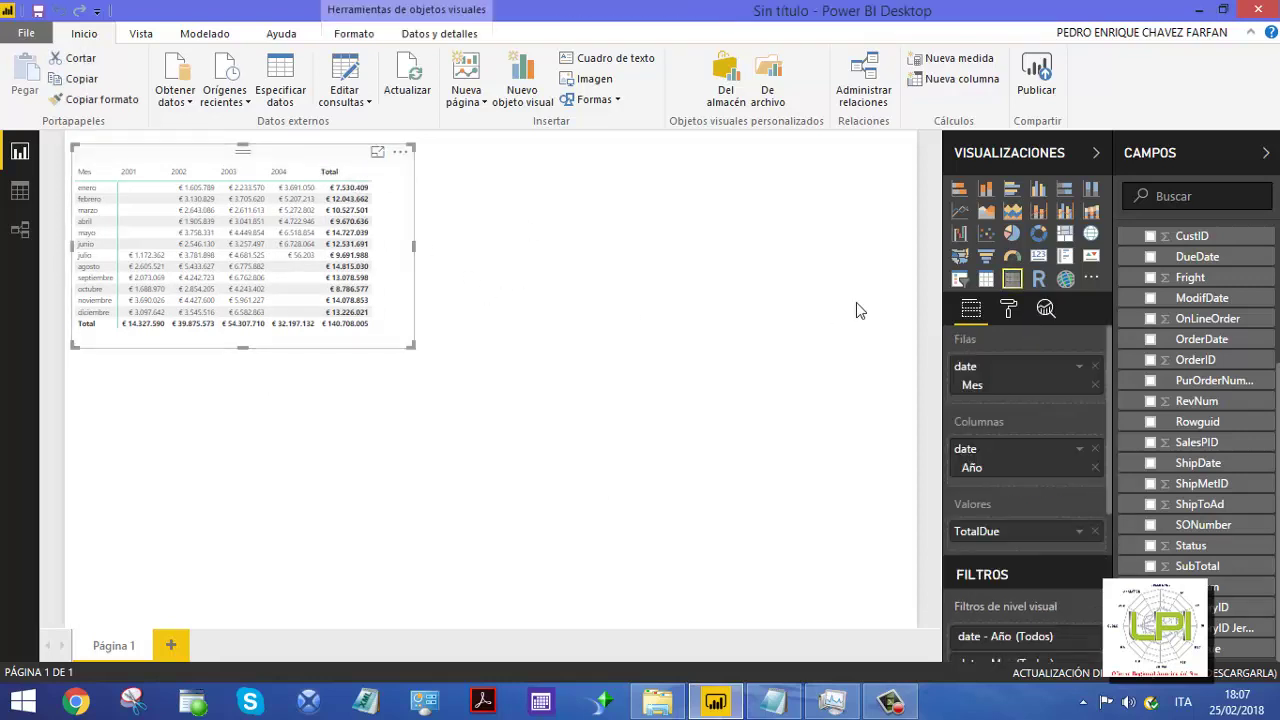
pyautogui.click(1011, 315)
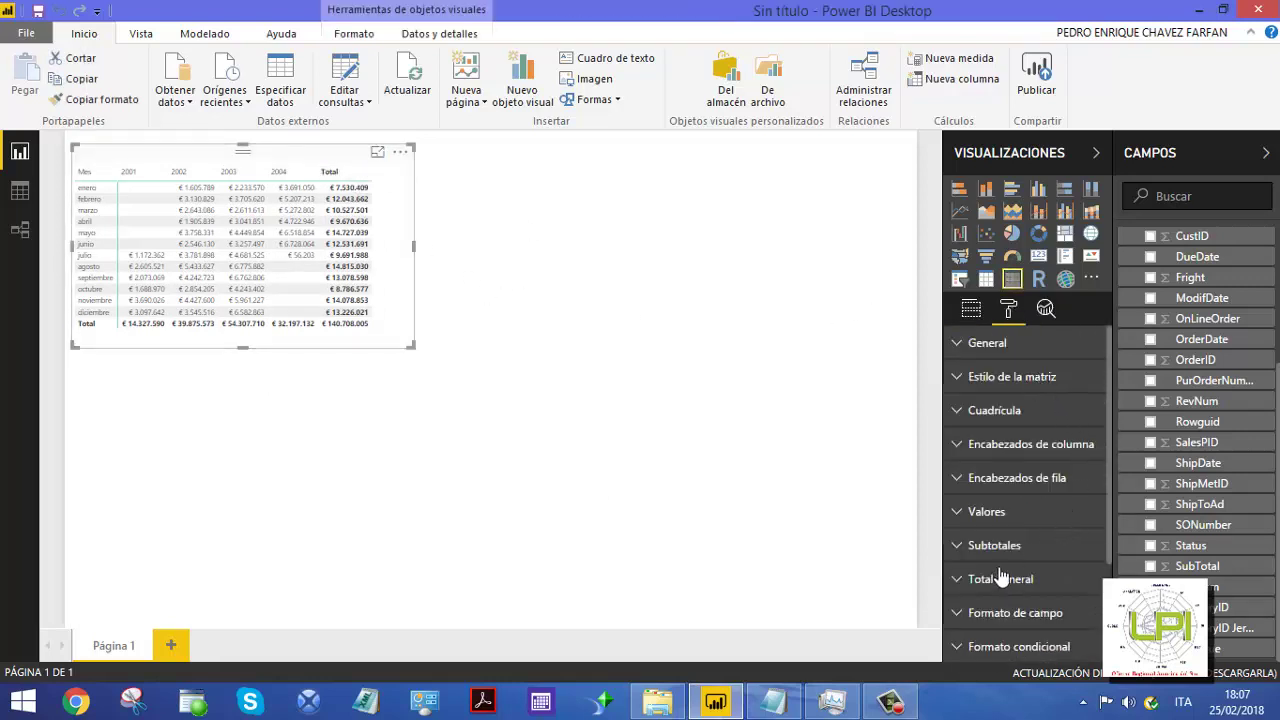
pyautogui.click(960, 548)
pyautogui.click(1080, 579)
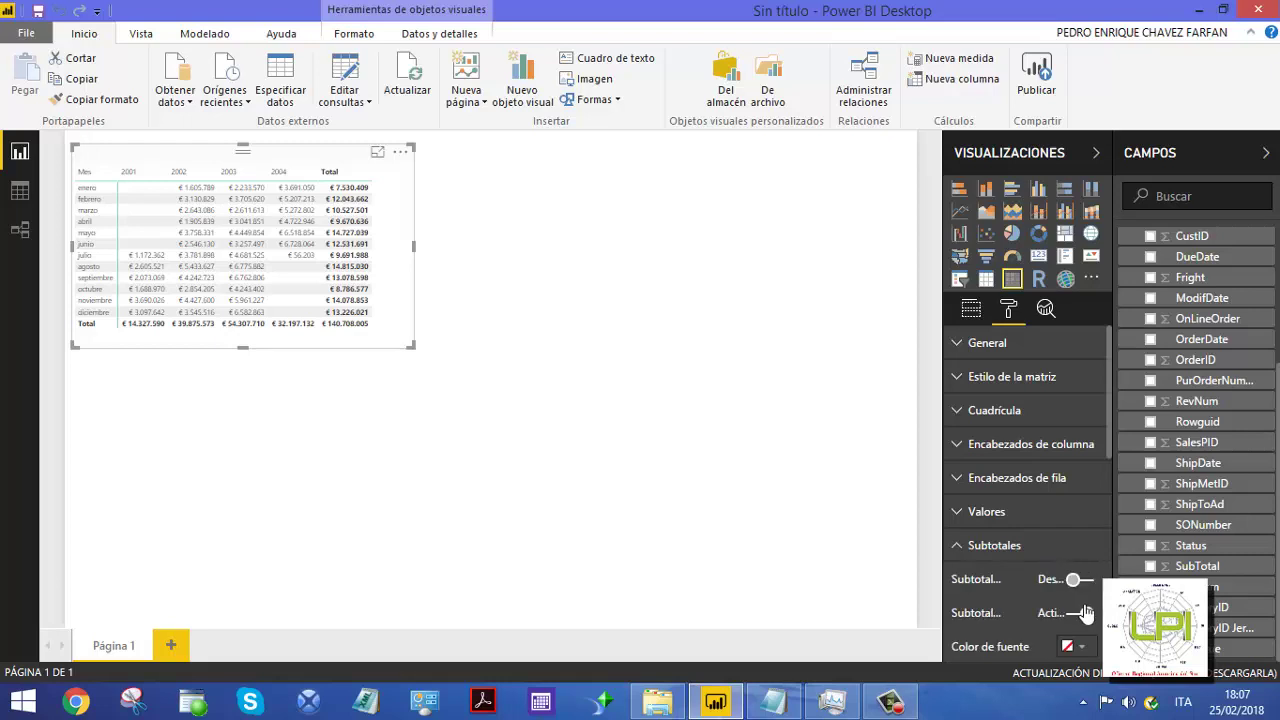
pyautogui.click(1080, 613)
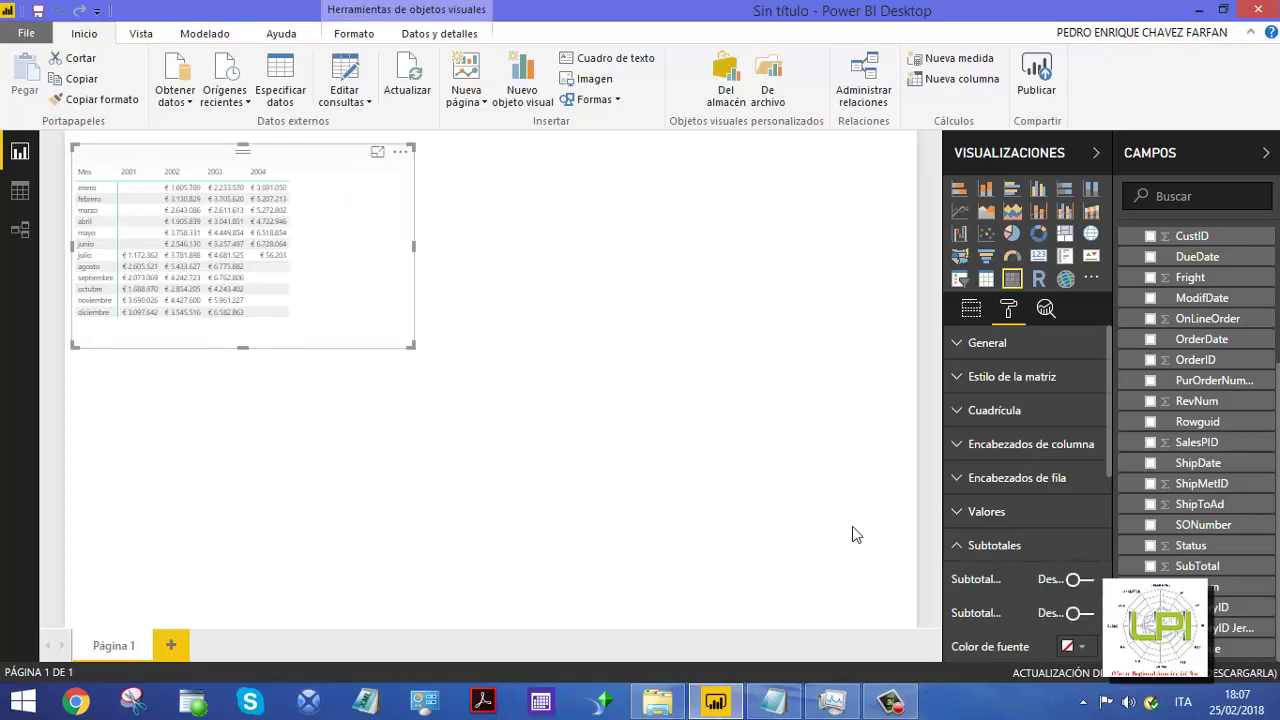
pyautogui.click(970, 550)
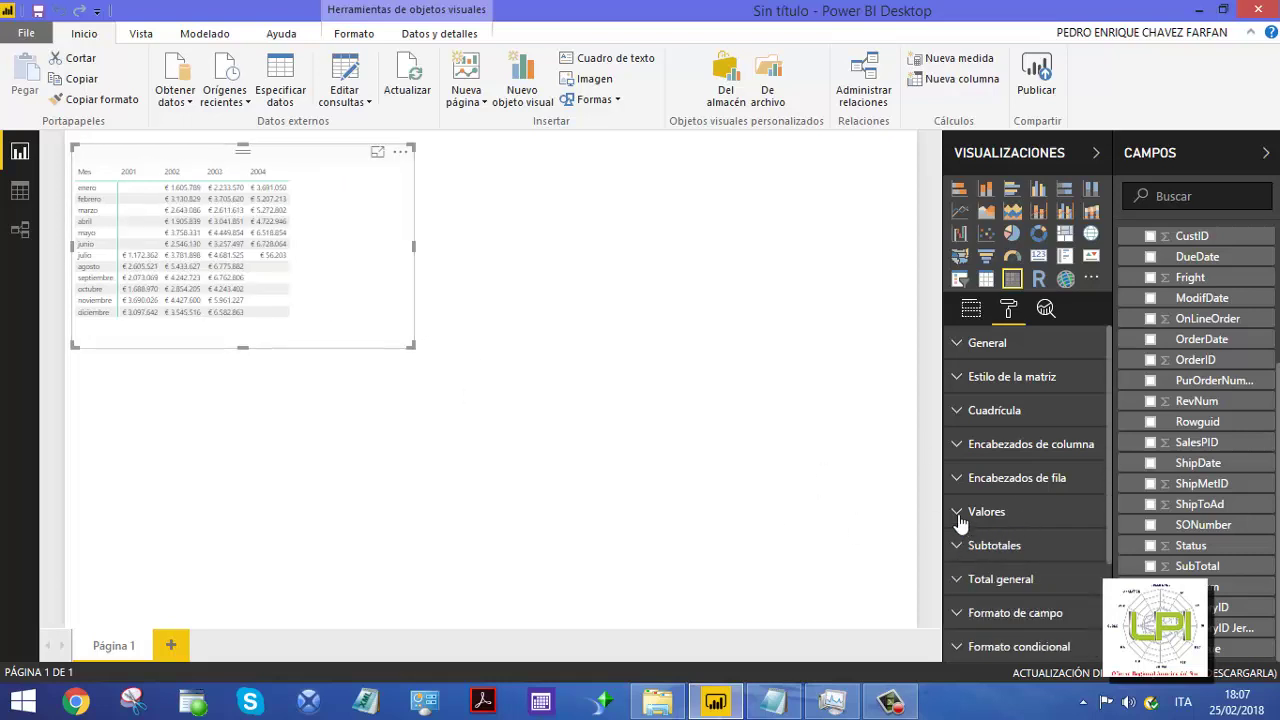
# Set the text size of the matrix values to 10
pyautogui.click(962, 512)
pyautogui.moveTo(1106, 442); pyautogui.dragTo(1098, 513)
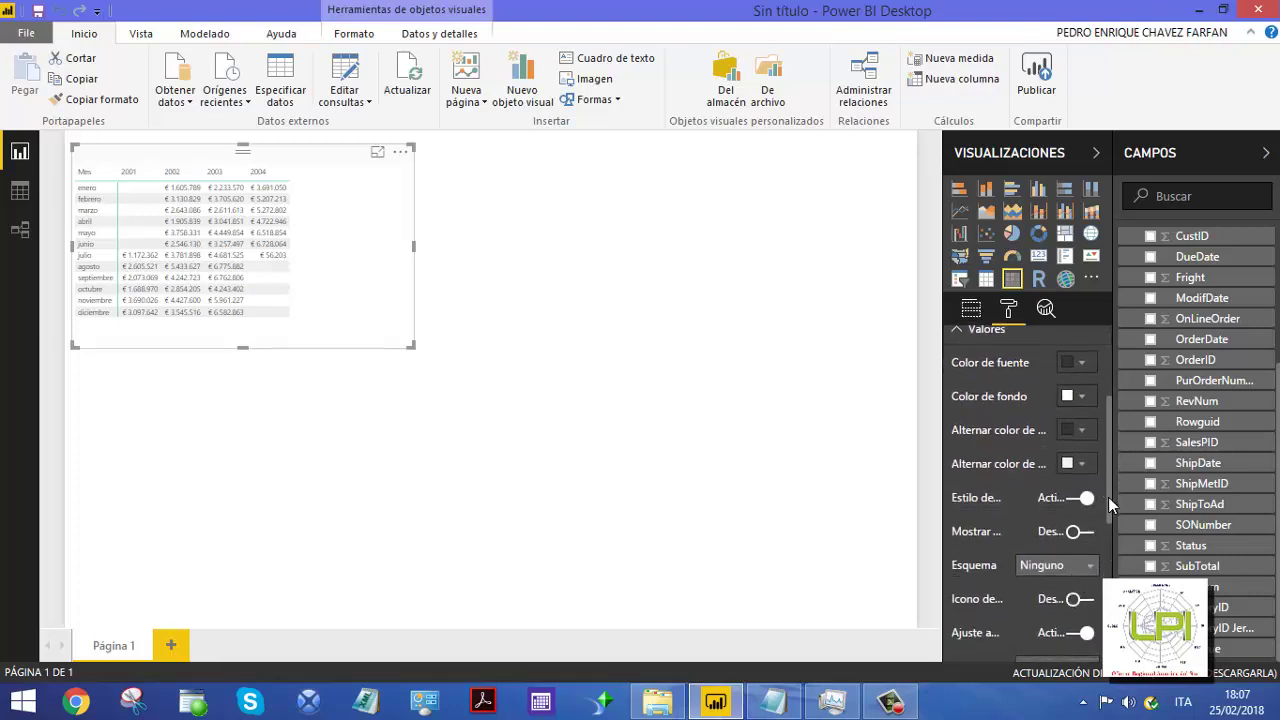
pyautogui.scroll(-3, 1100, 497)
pyautogui.click(1088, 608)
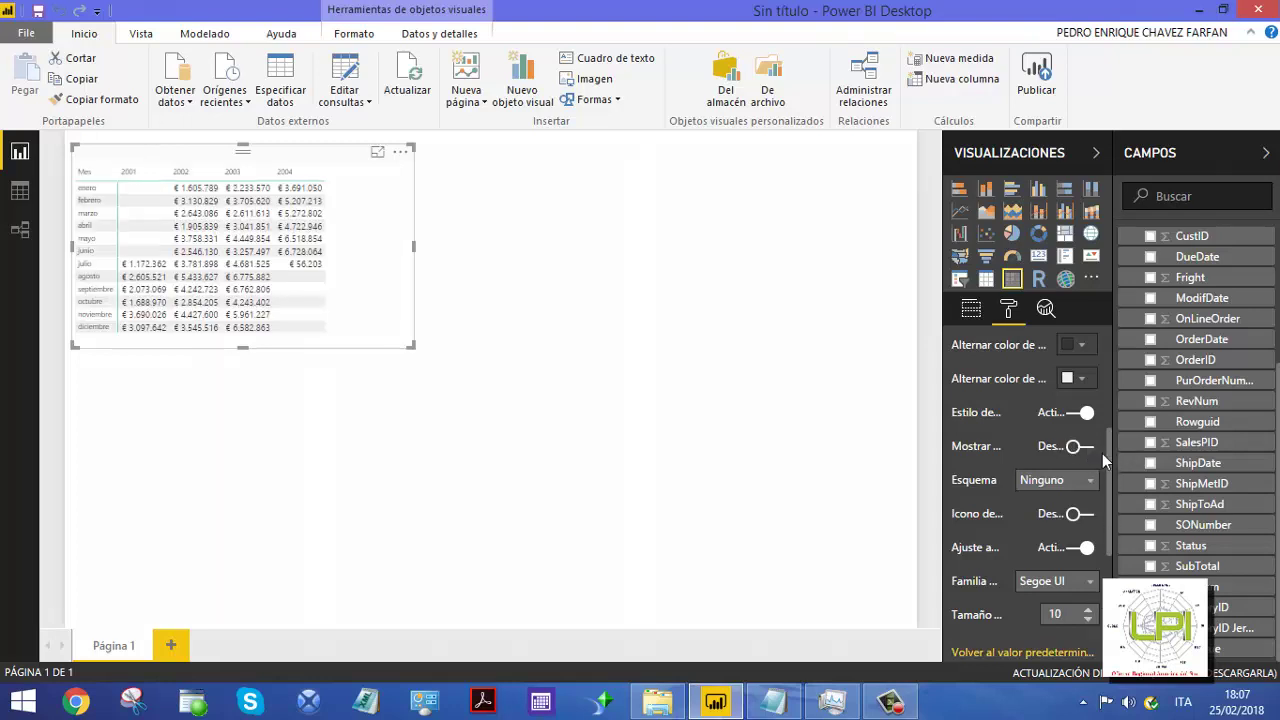
pyautogui.moveTo(1109, 453); pyautogui.dragTo(1111, 413)
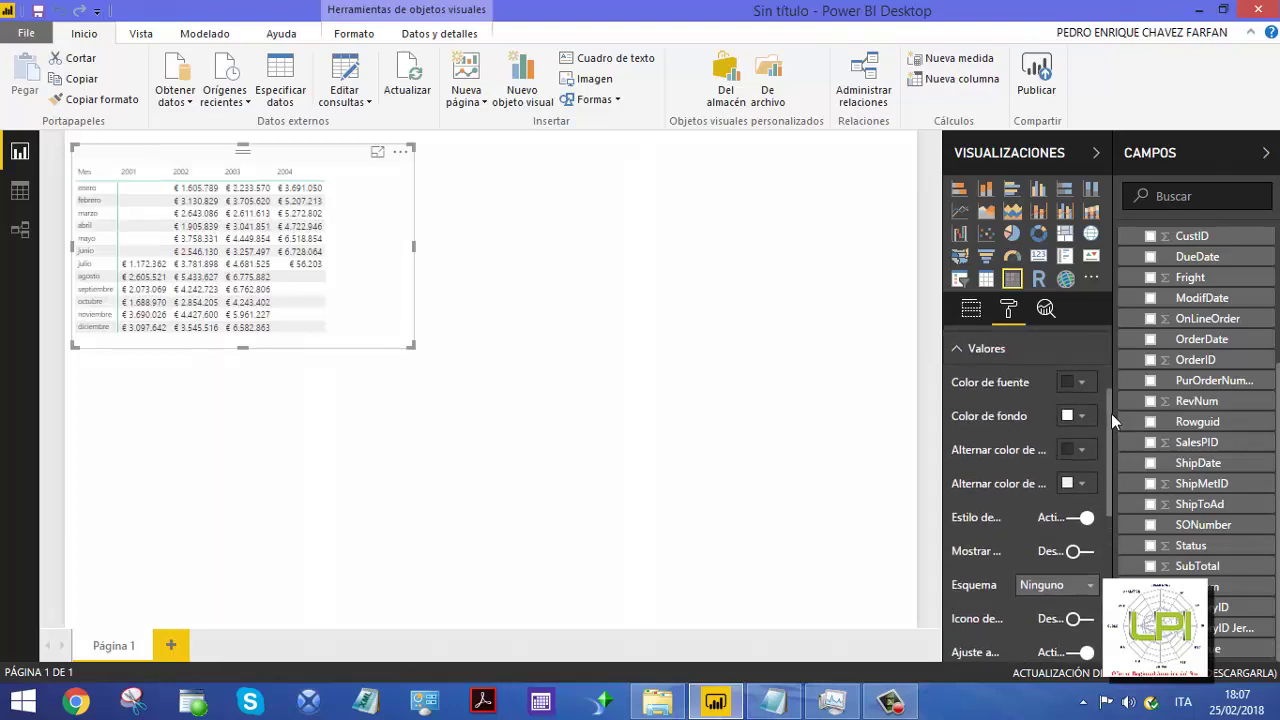
pyautogui.click(972, 356)
# Set the text size of the matrix row headers to 10
pyautogui.click(980, 350)
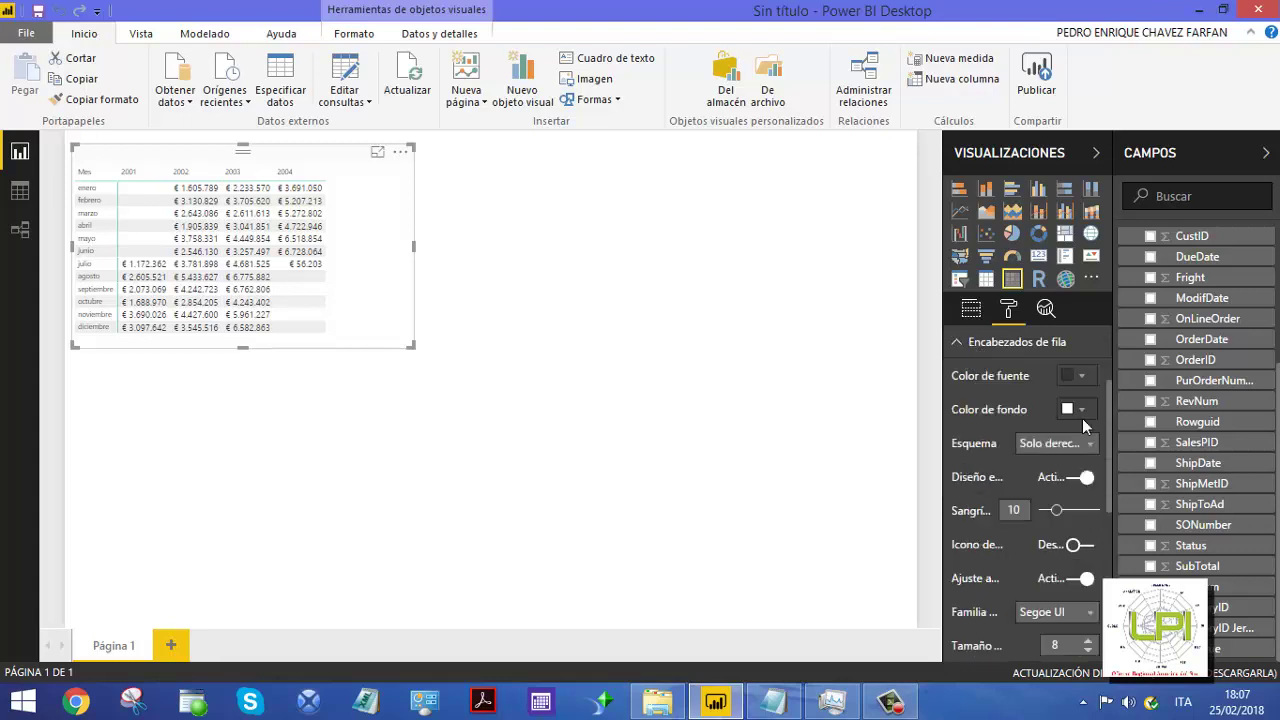
pyautogui.scroll(-2, 1108, 435)
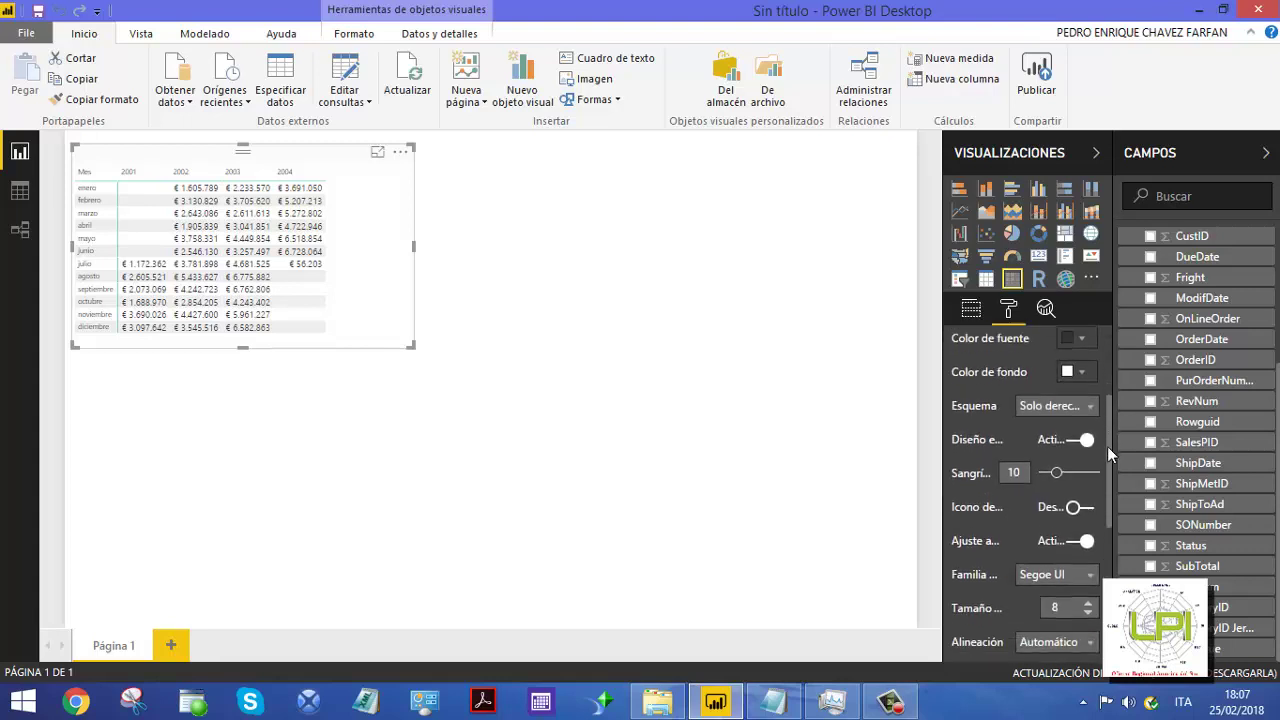
pyautogui.click(1090, 590)
pyautogui.click(1090, 590)
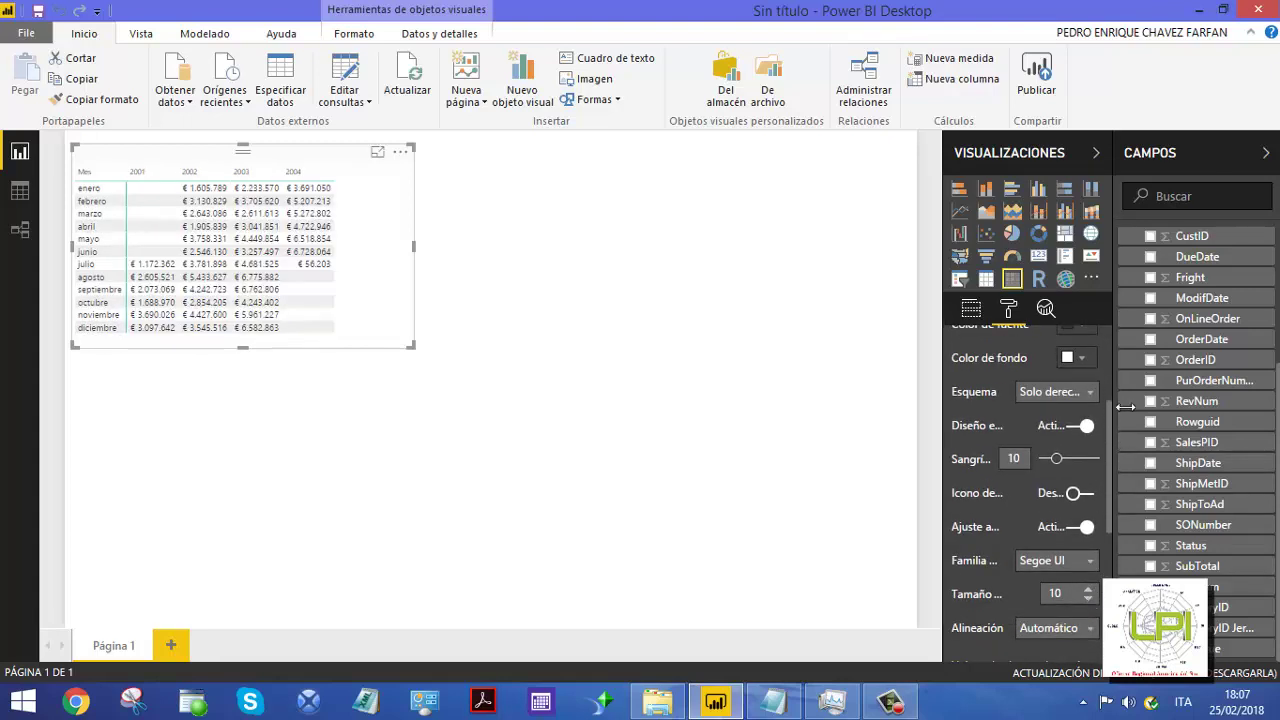
# Increase the text size of the matrix column headers
pyautogui.scroll(5, 1100, 420)
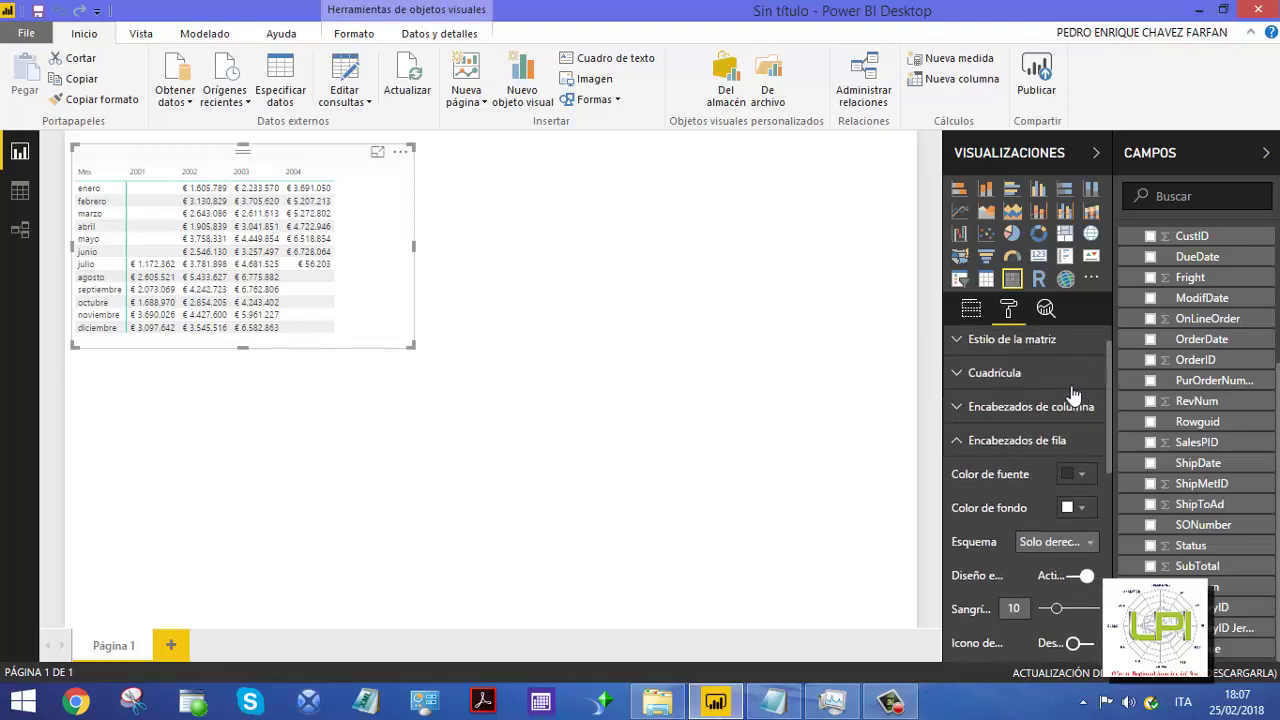
pyautogui.click(962, 440)
pyautogui.click(962, 407)
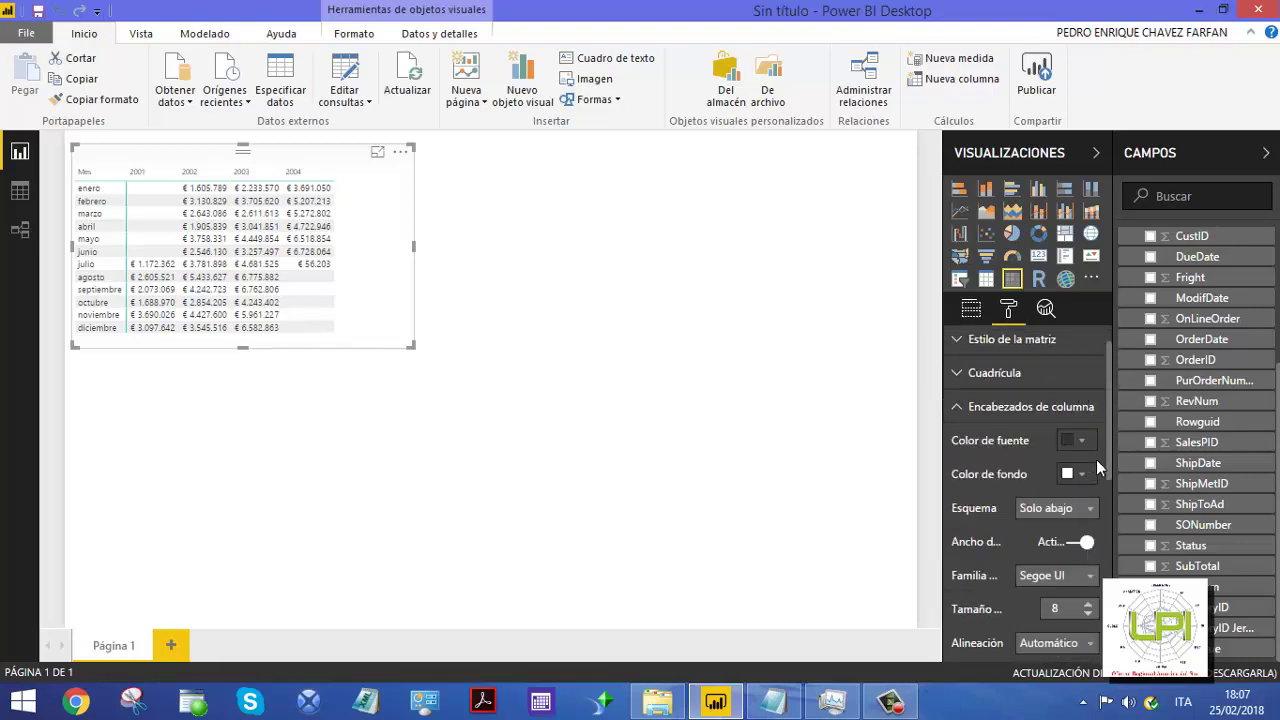
pyautogui.scroll(-5, 1110, 448)
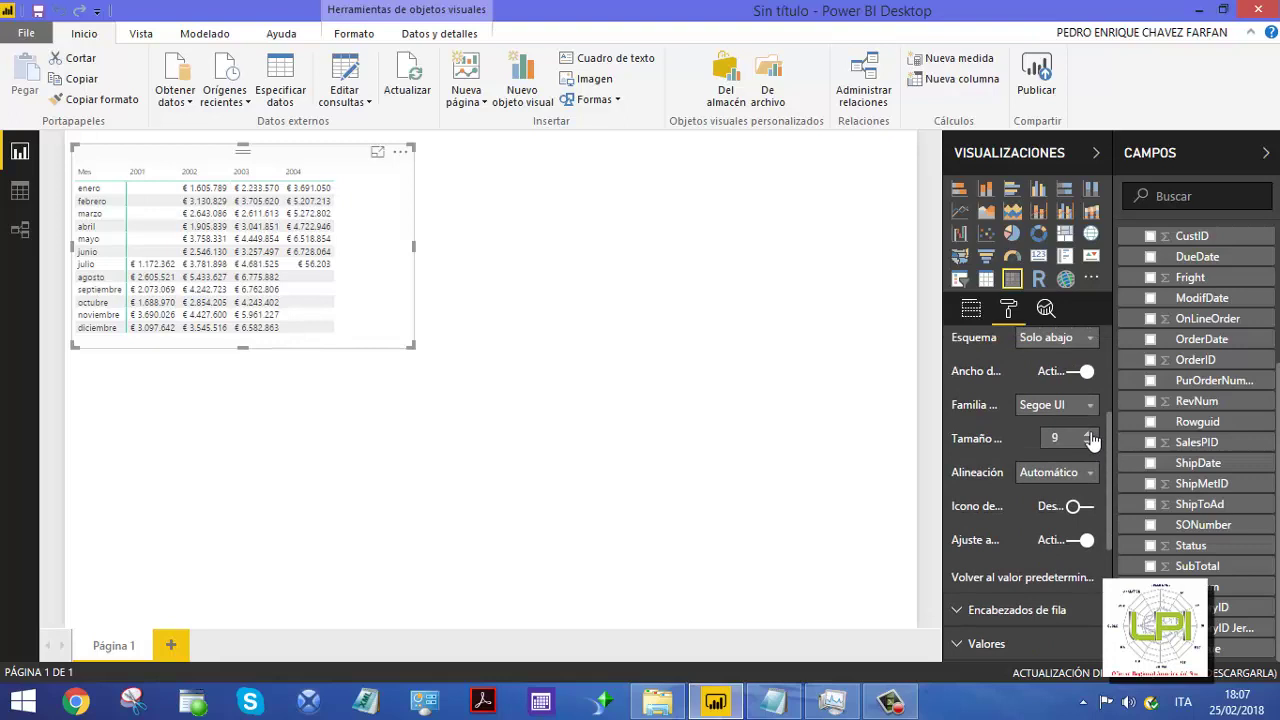
pyautogui.click(503, 304)
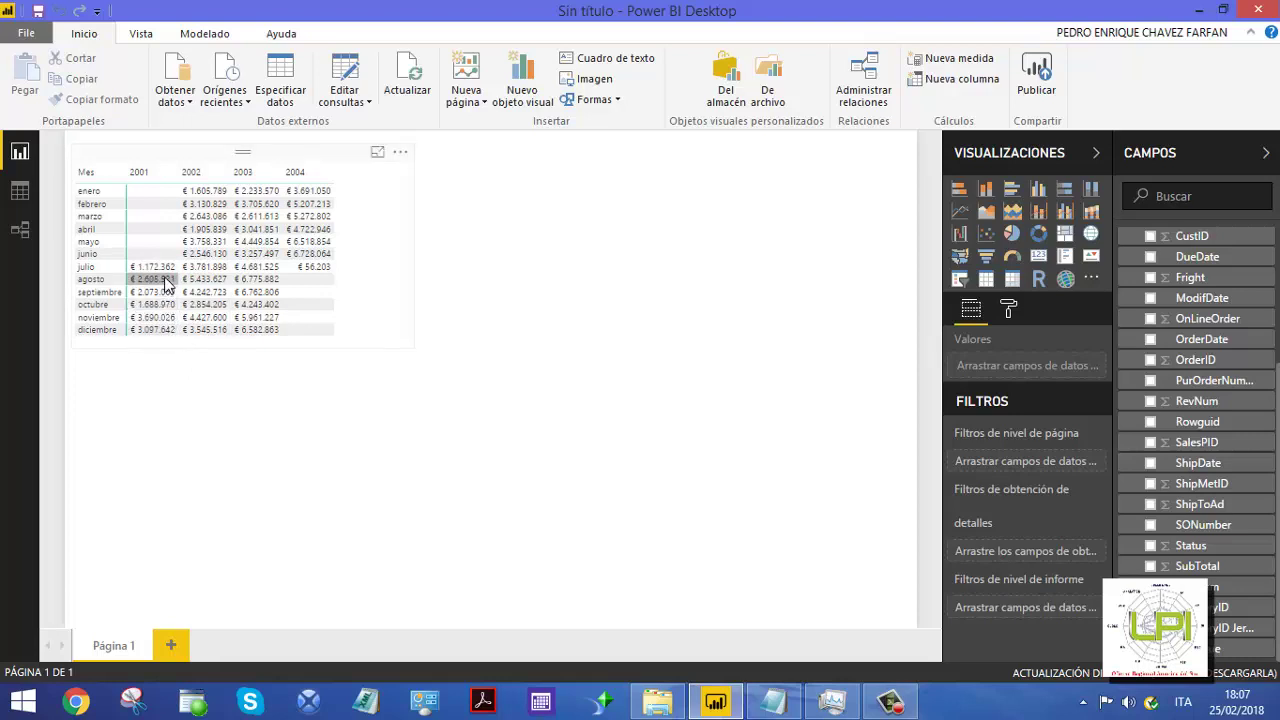
pyautogui.moveTo(165, 283)
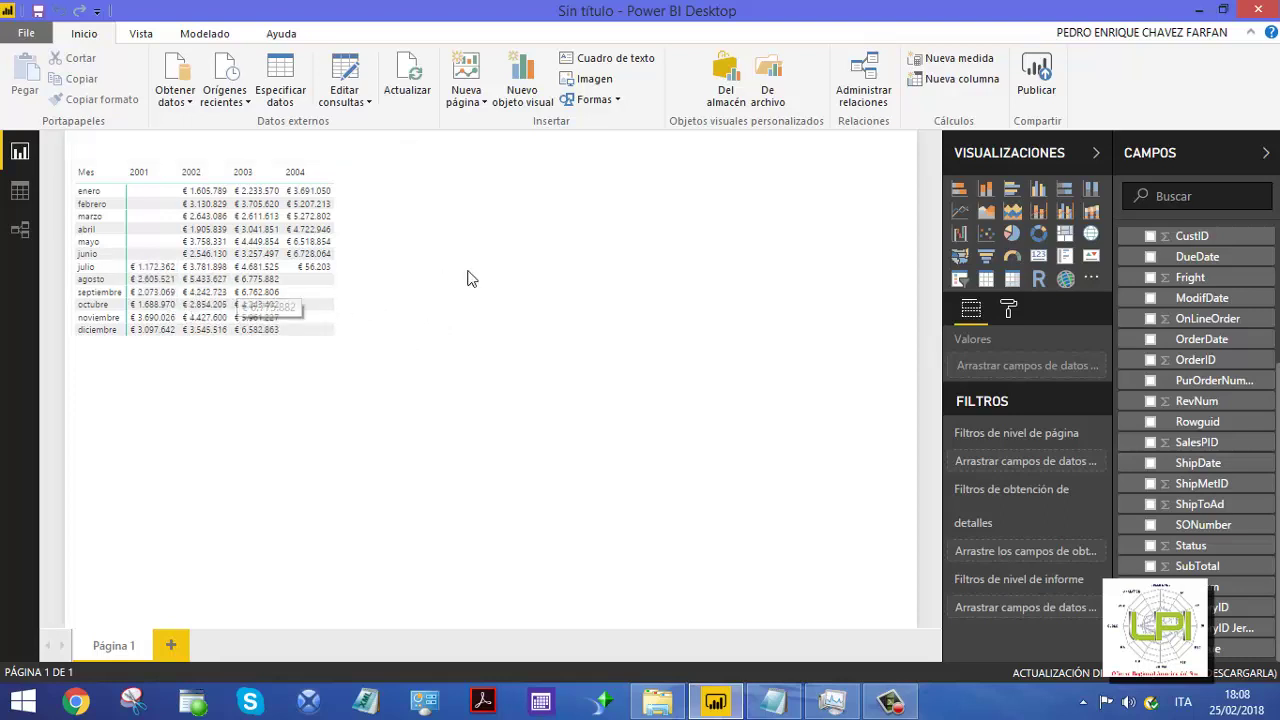
# Create the measure VentasAcu = TOTALYTD(SUM(Ventas[TotalDue]);DateTime[date]) for year-to-date sales
pyautogui.click(214, 36)
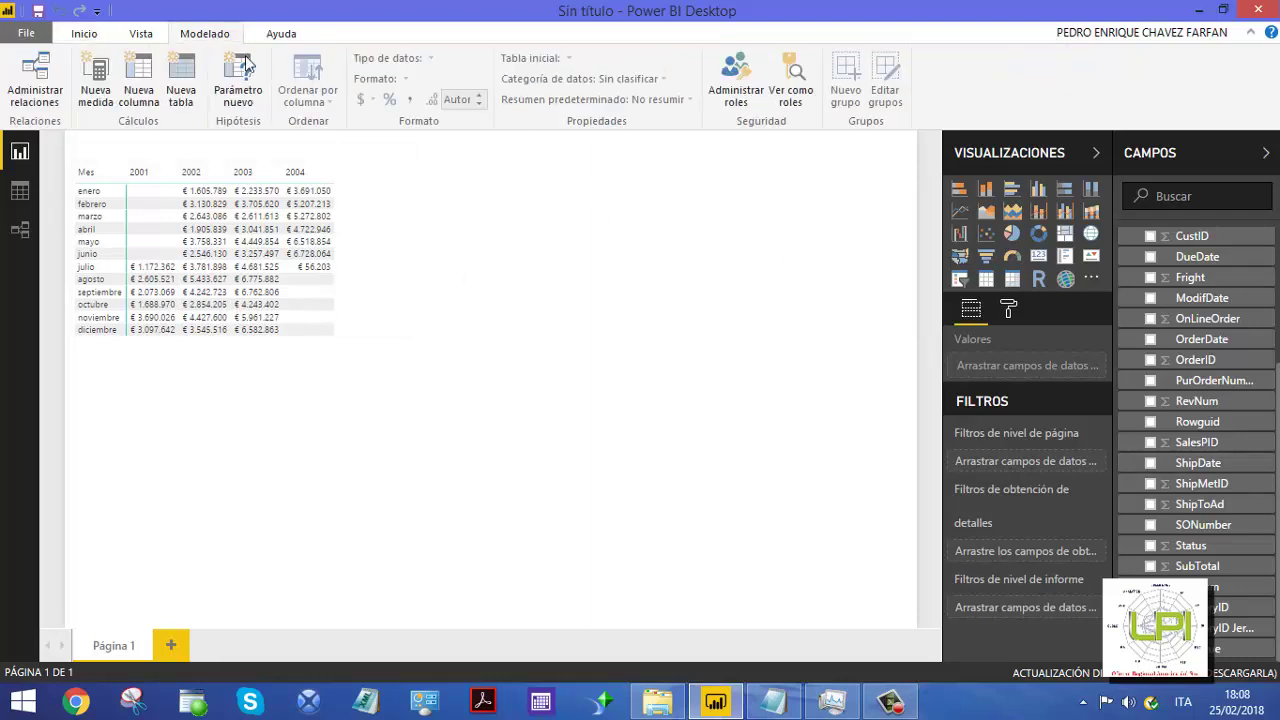
pyautogui.click(97, 78)
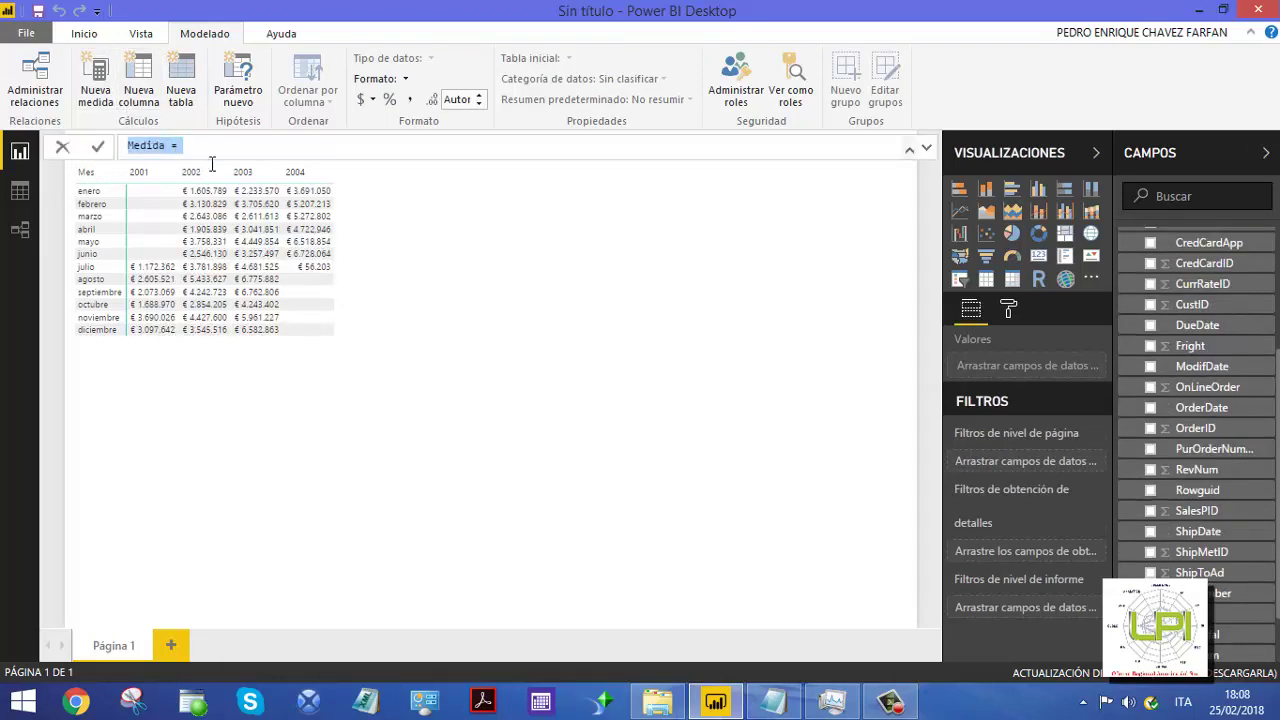
pyautogui.write('VentasAcu = TOTALYTD(SUM(Ventas[TotalDue]);DateTime[date])')
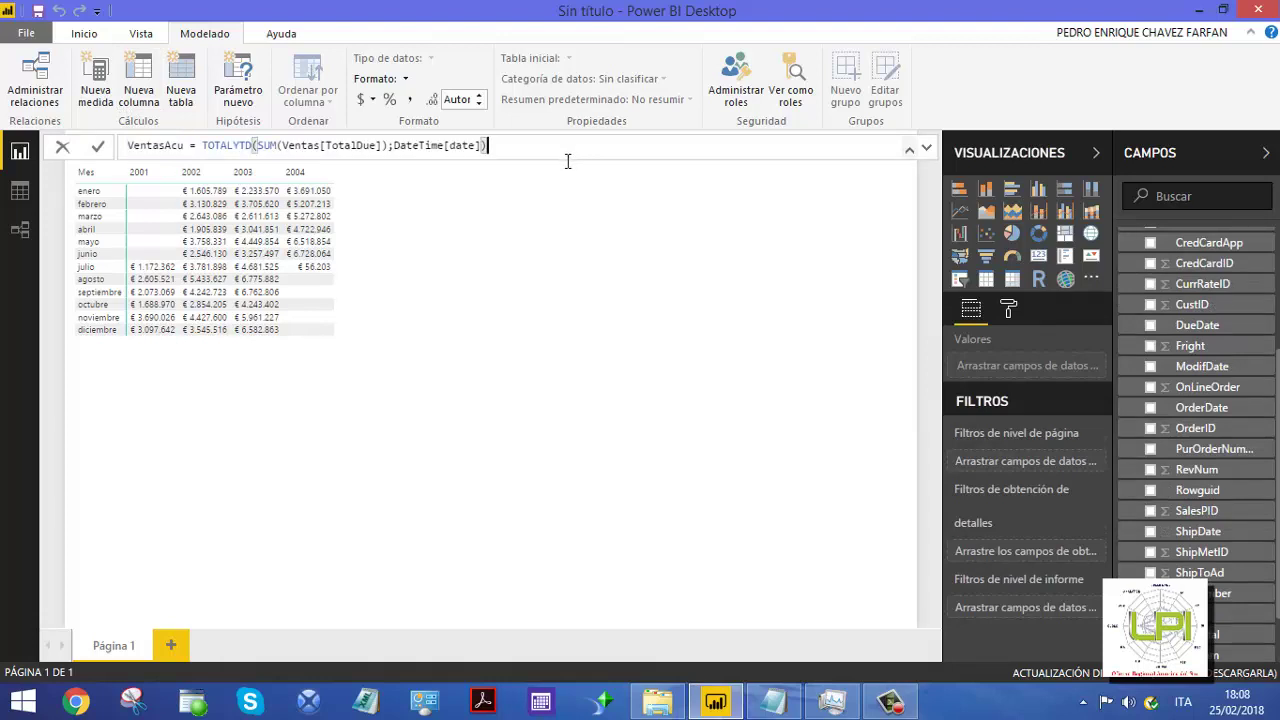
pyautogui.click(241, 145)
pyautogui.press('BackSpace')
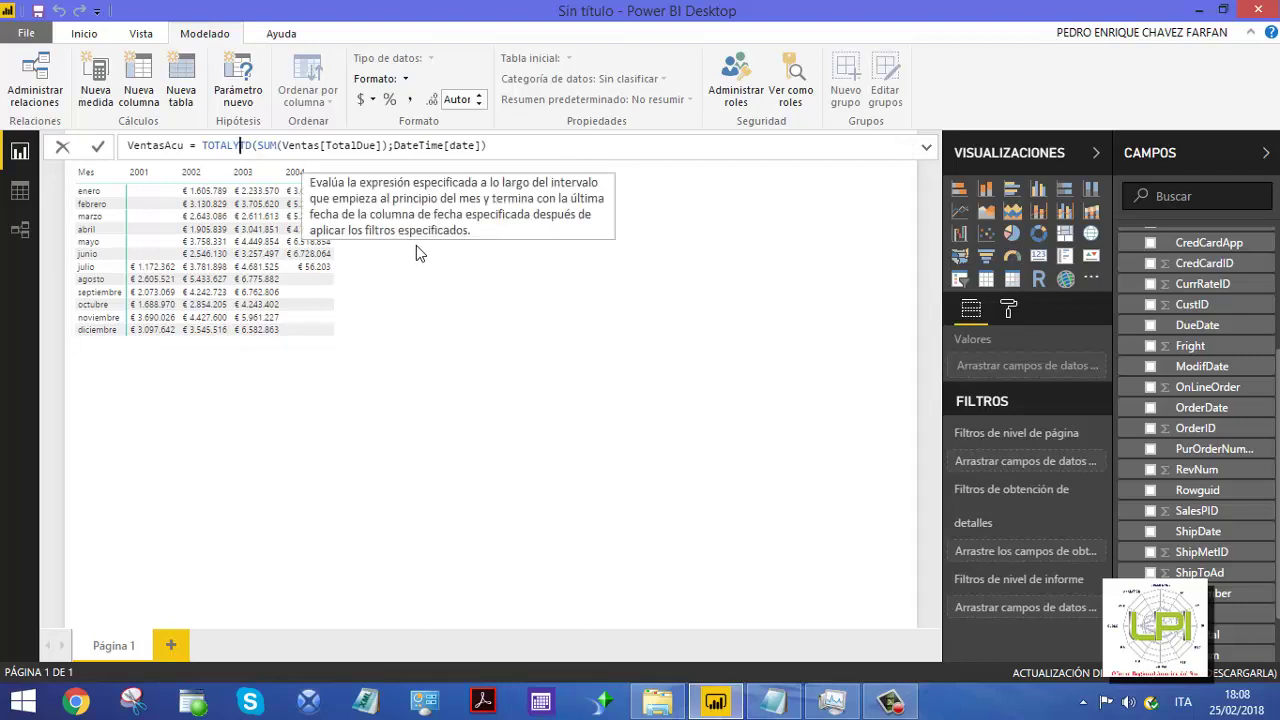
pyautogui.write('Y')
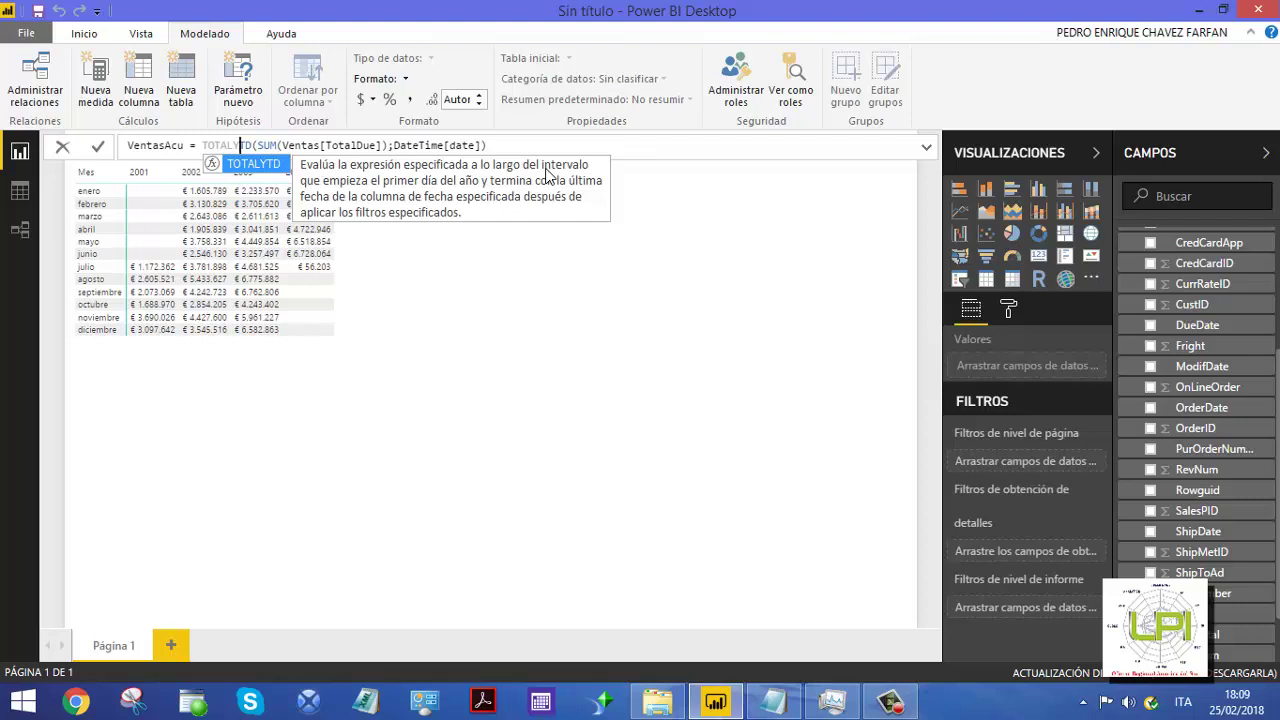
pyautogui.click(449, 145)
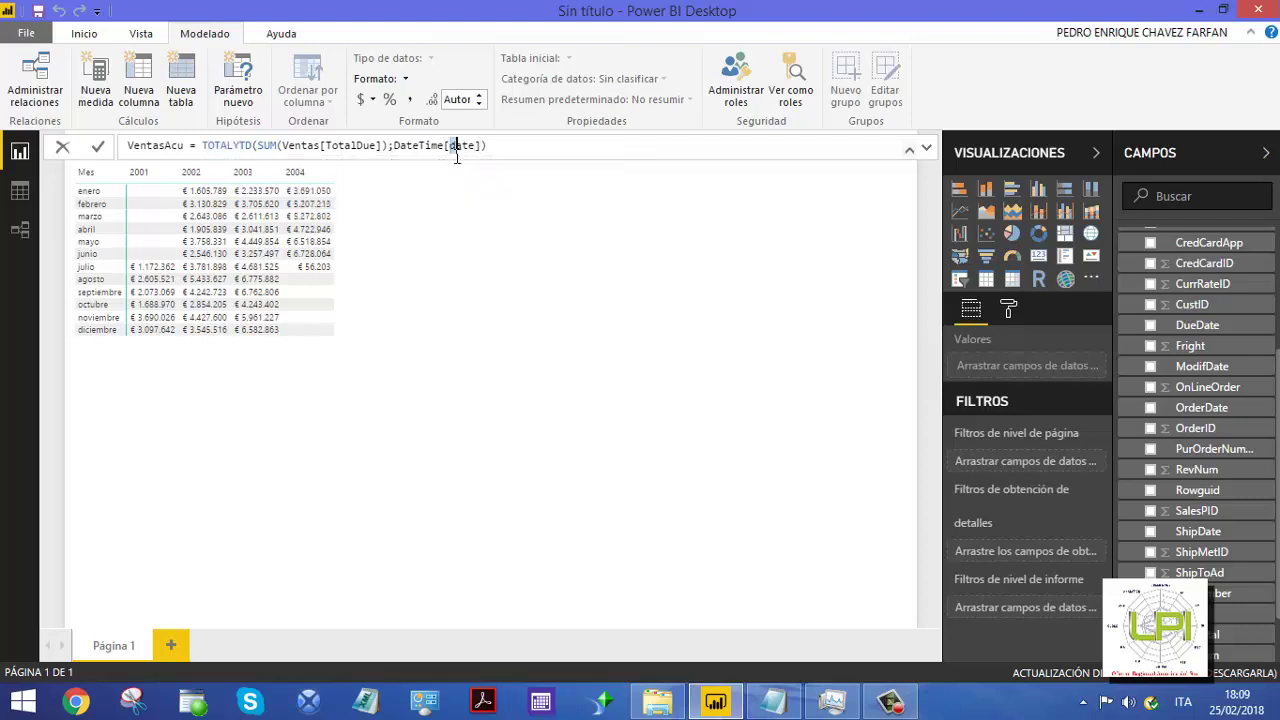
pyautogui.click(502, 156)
pyautogui.press('Return')
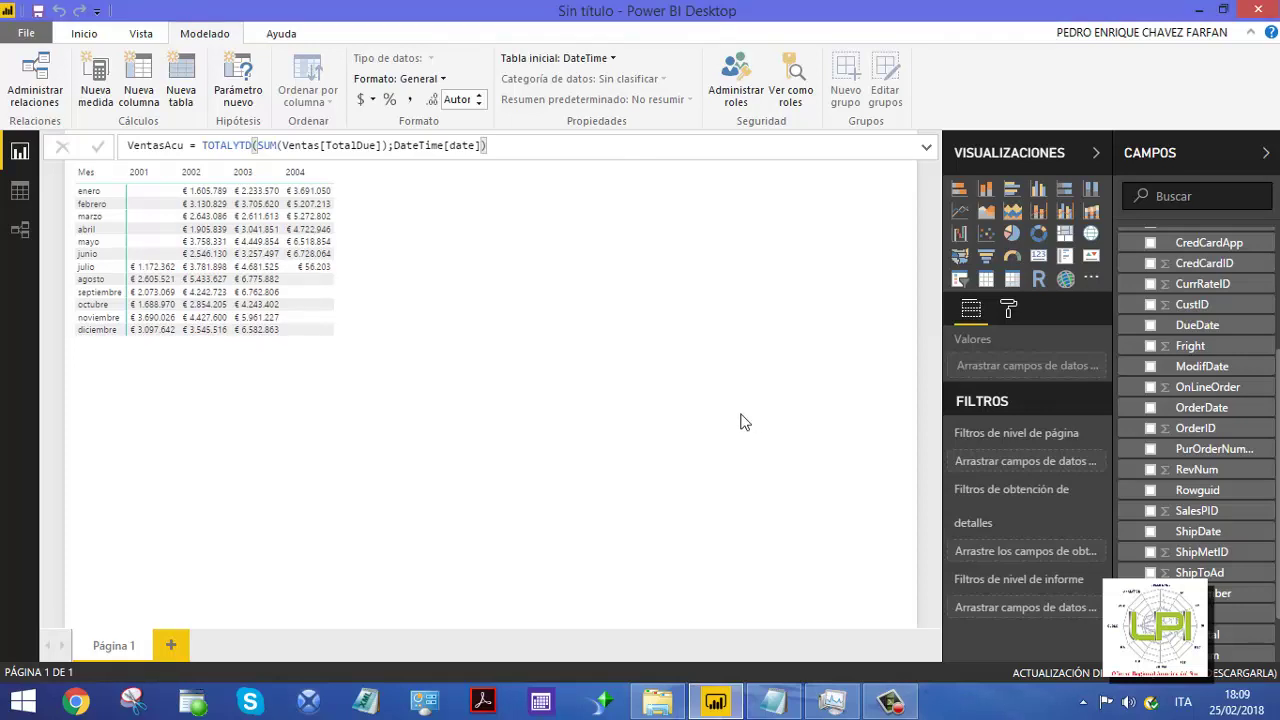
# Change the home table of the VentasAcu measure from DateTime to Ventas
pyautogui.scroll(-2, 1200, 428)
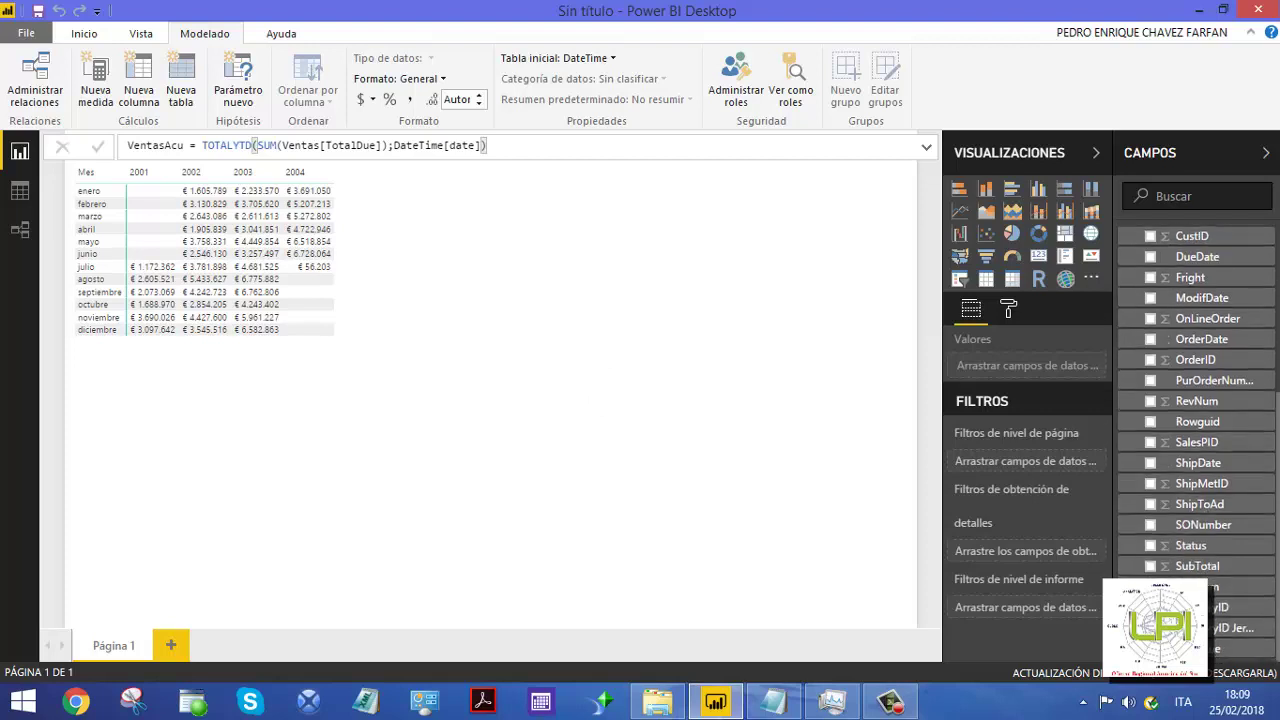
pyautogui.scroll(5, 1170, 352)
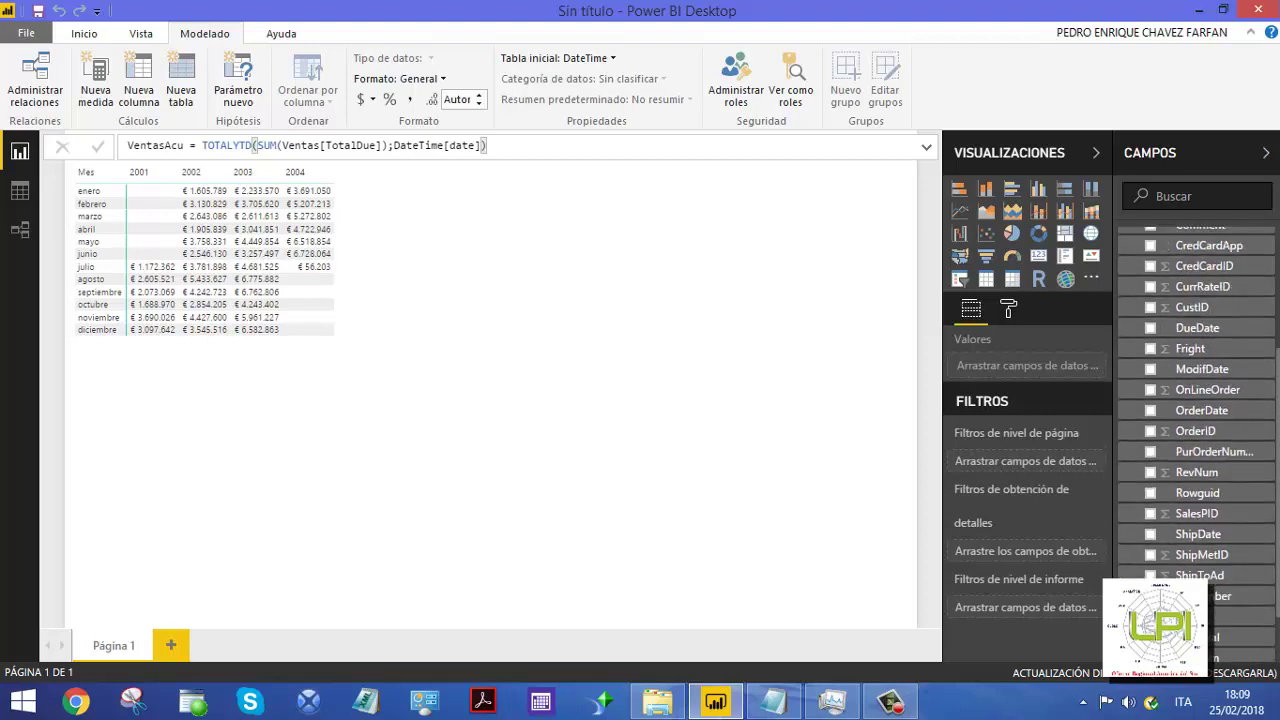
pyautogui.click(1126, 319)
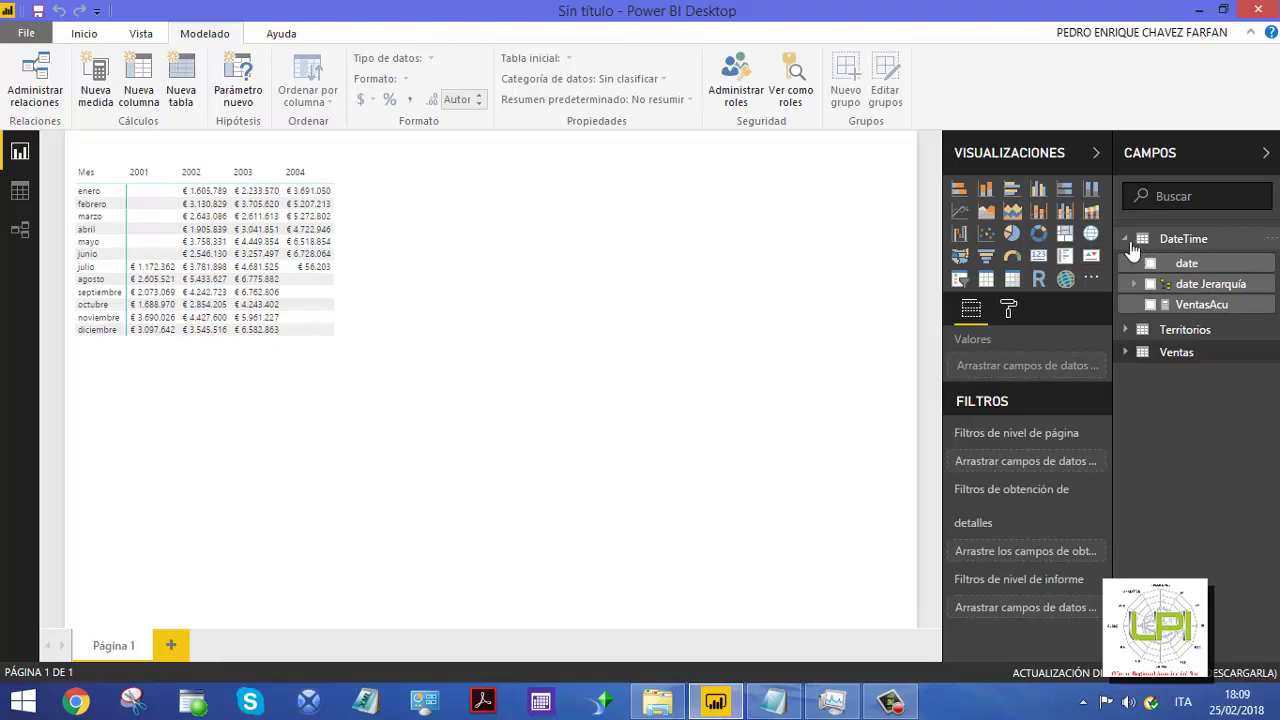
pyautogui.click(1201, 305)
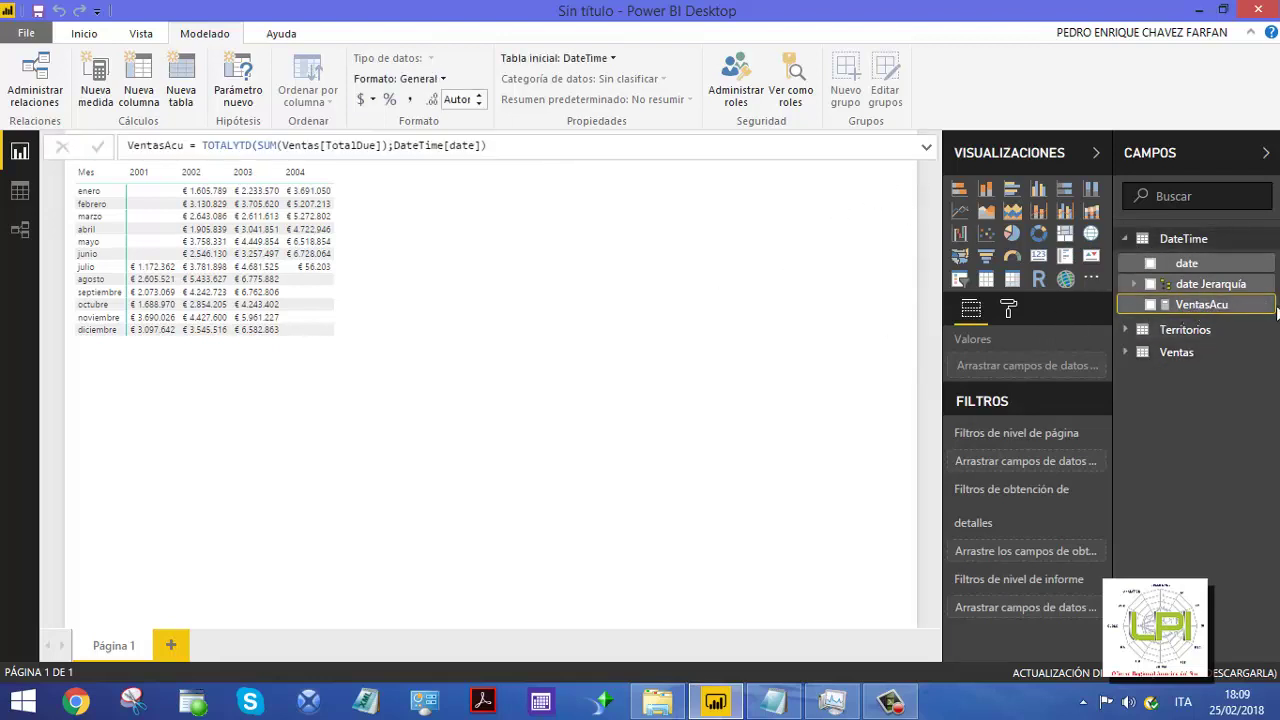
pyautogui.click(613, 60)
pyautogui.click(565, 131)
# Add VentasAcu from Ventas to the matrix values below TotalDue and enlarge the matrix to show more columns
pyautogui.click(1176, 352)
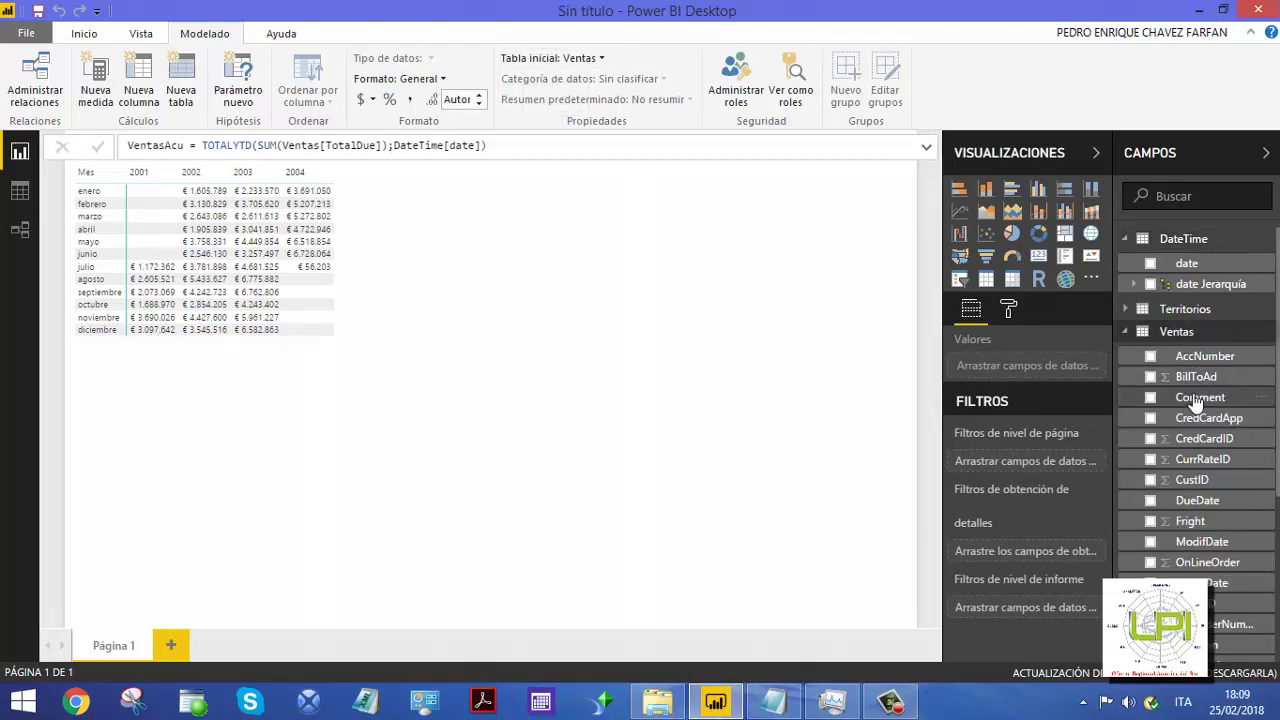
pyautogui.click(1125, 238)
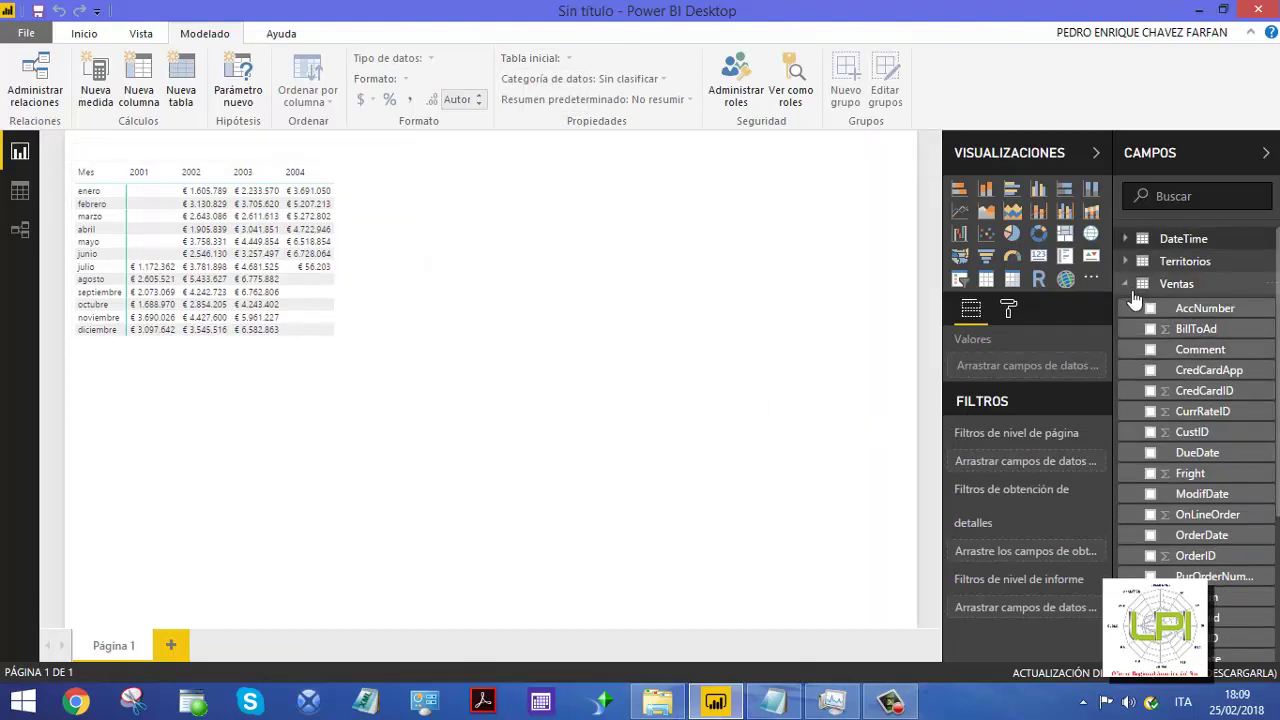
pyautogui.scroll(-5, 1133, 316)
pyautogui.scroll(-1, 1200, 640)
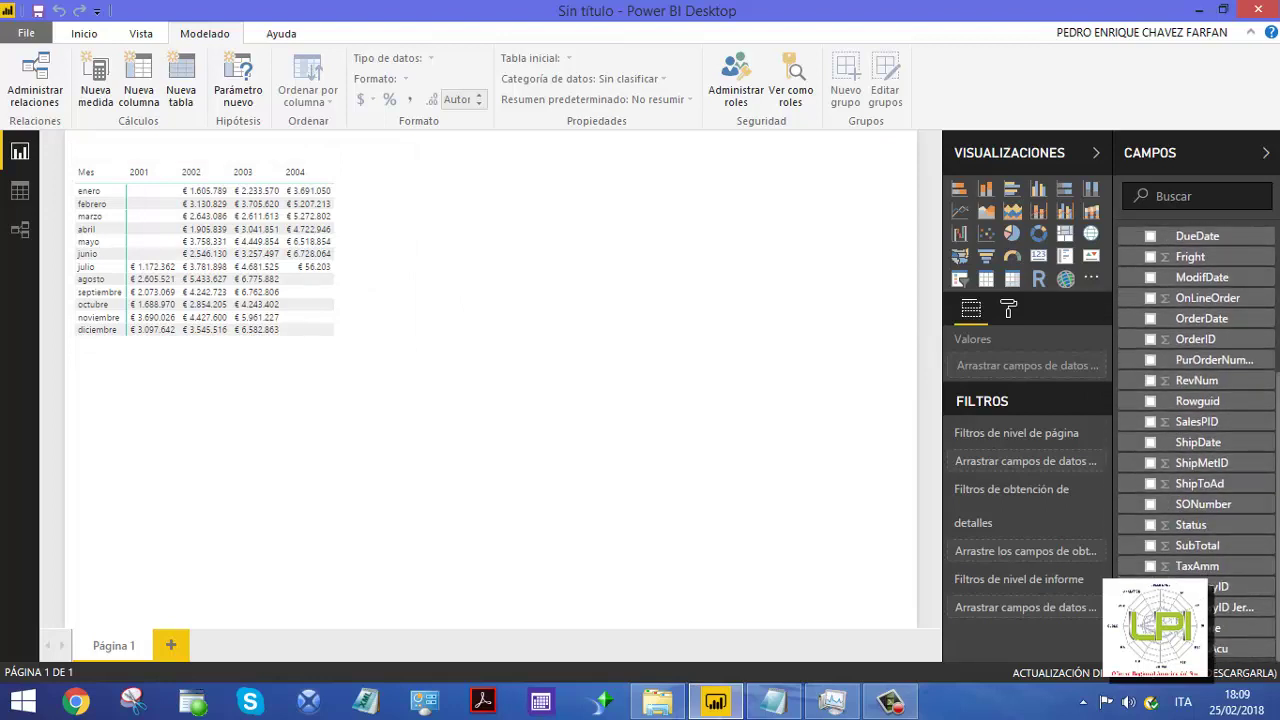
pyautogui.moveTo(1215, 649); pyautogui.dragTo(1030, 480)
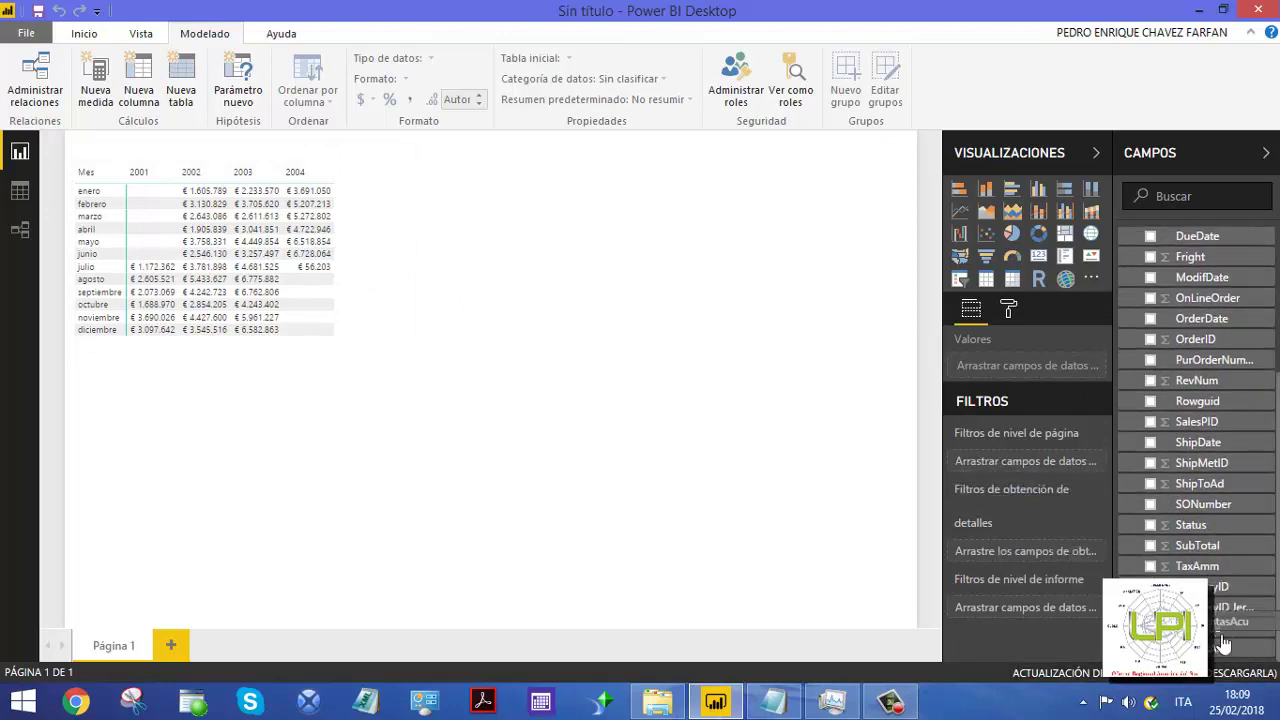
pyautogui.click(378, 200)
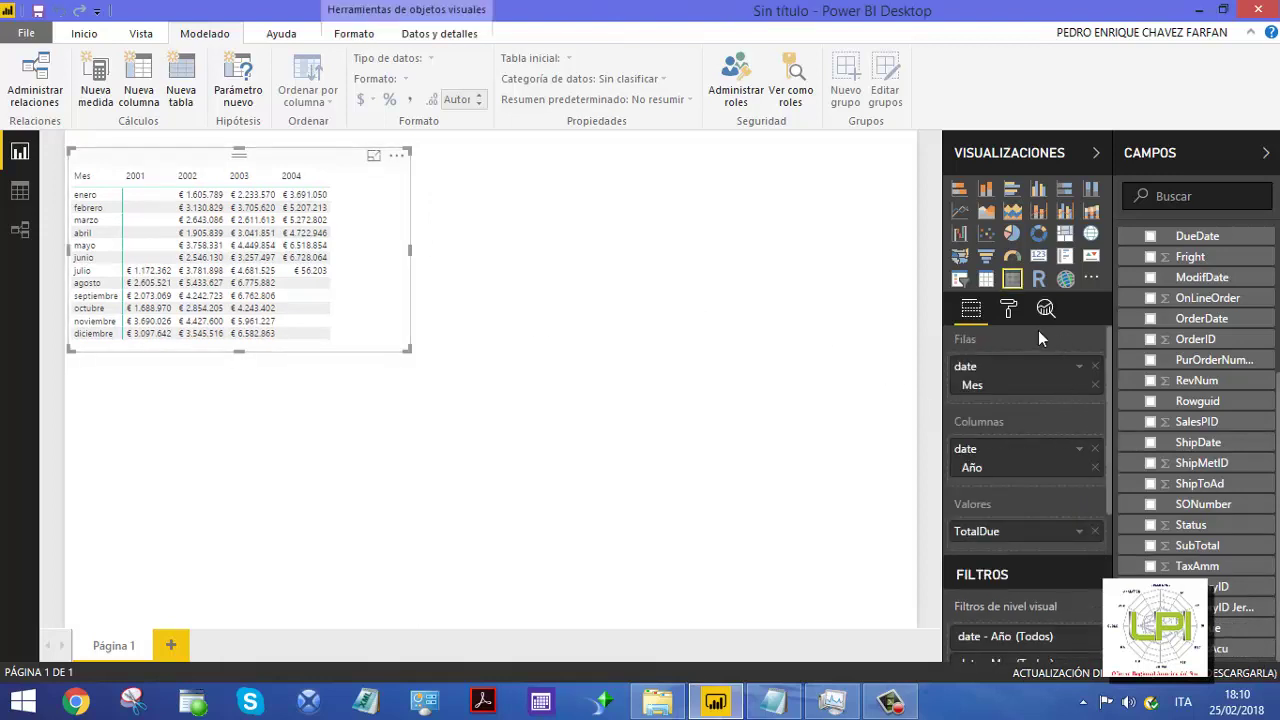
pyautogui.moveTo(1215, 648); pyautogui.dragTo(1040, 552)
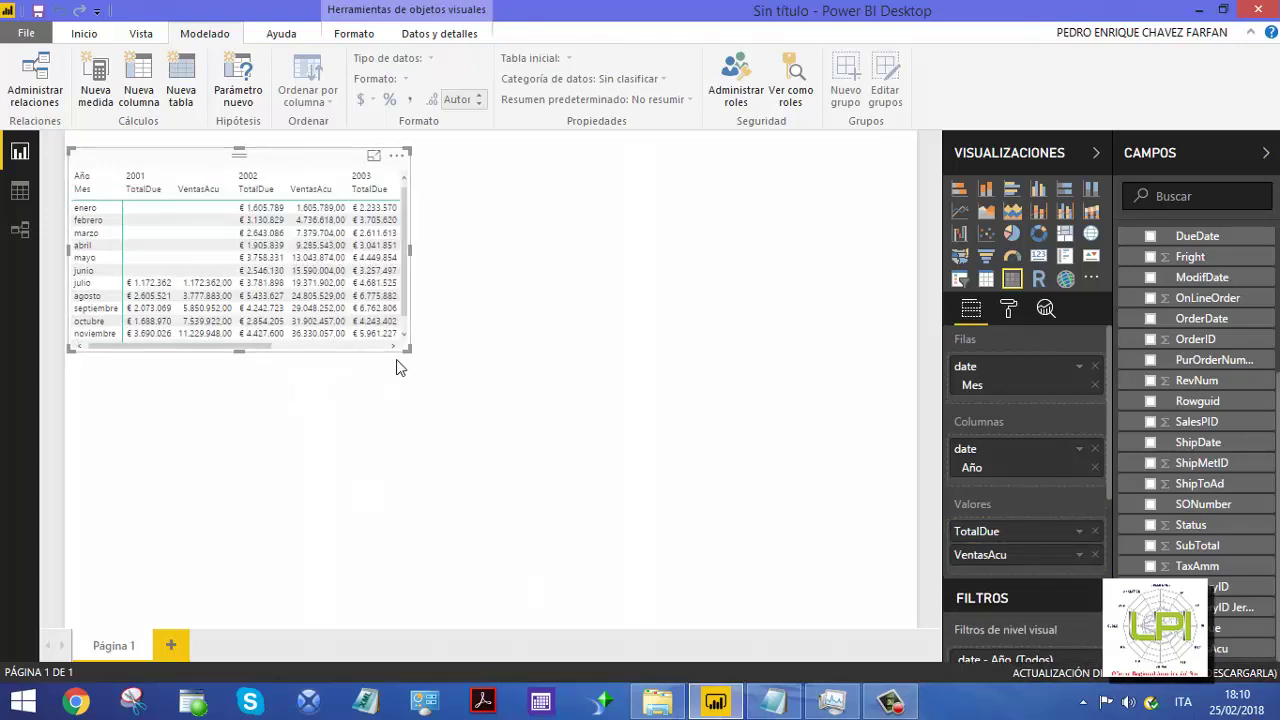
pyautogui.moveTo(410, 351); pyautogui.dragTo(520, 420)
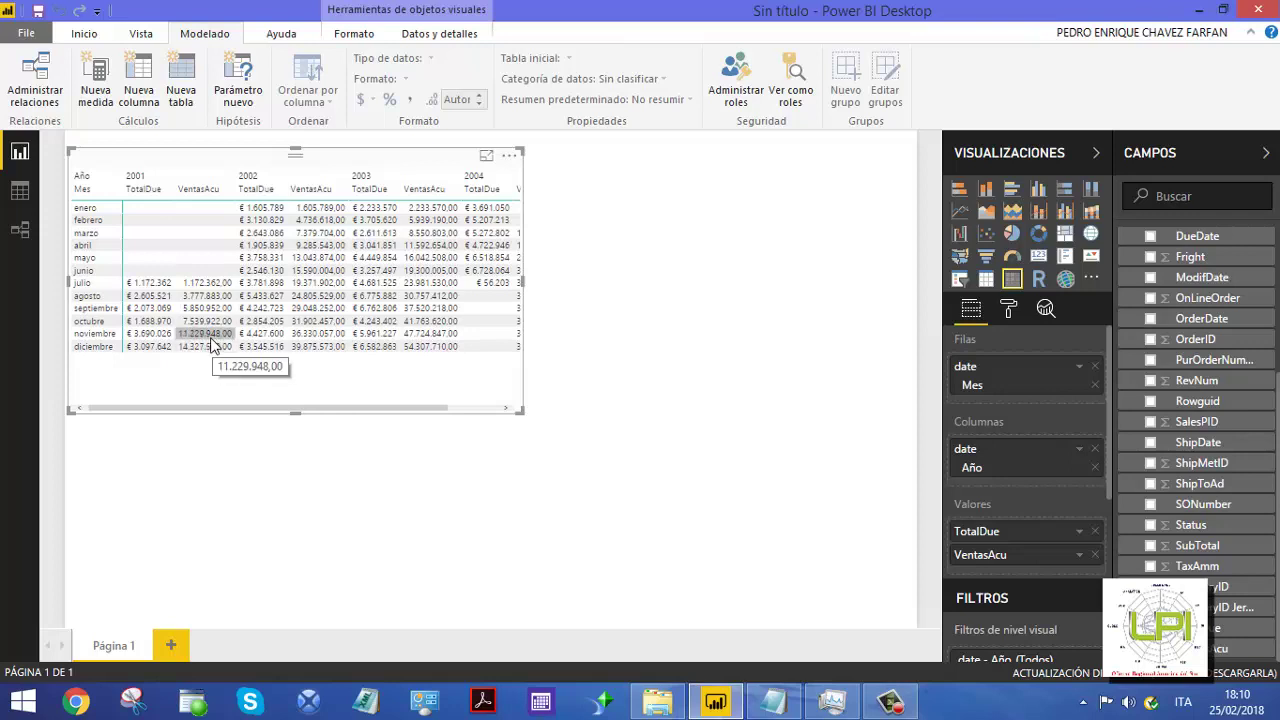
# Remove TotalDue from the matrix values and shrink the matrix to fit the remaining VentasAcu columns
pyautogui.click(1096, 531)
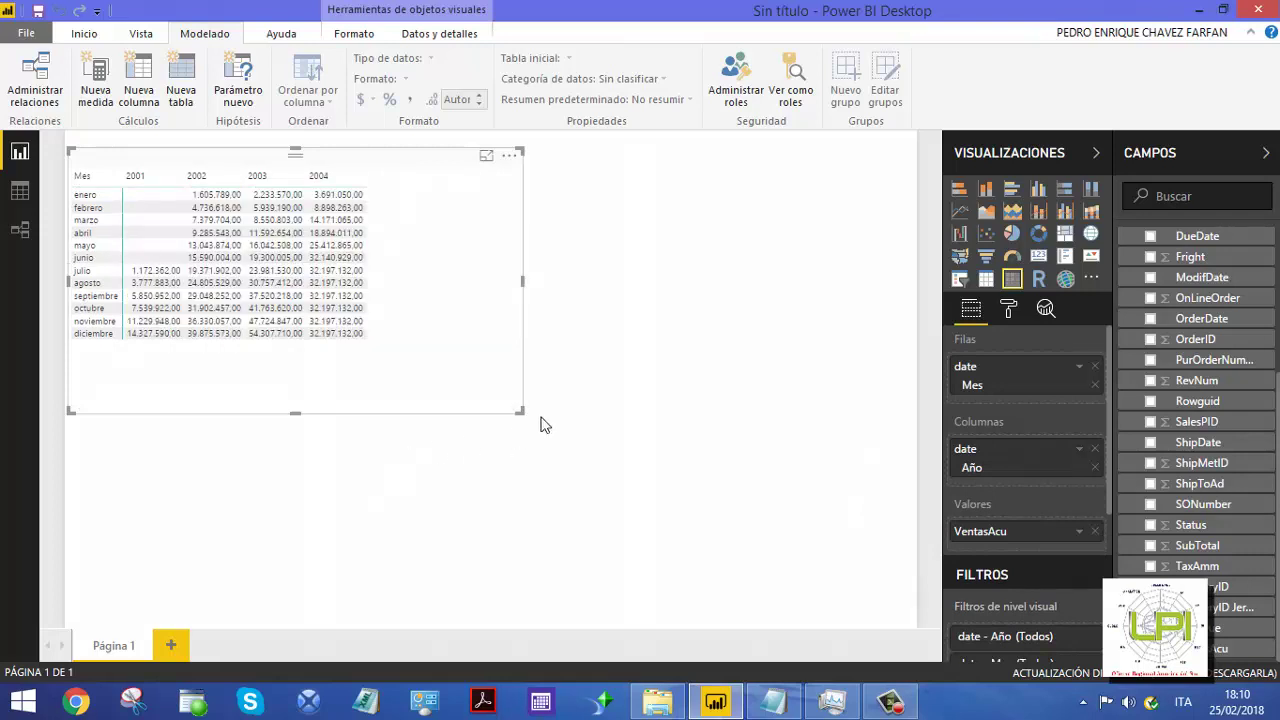
pyautogui.moveTo(522, 413); pyautogui.dragTo(396, 355)
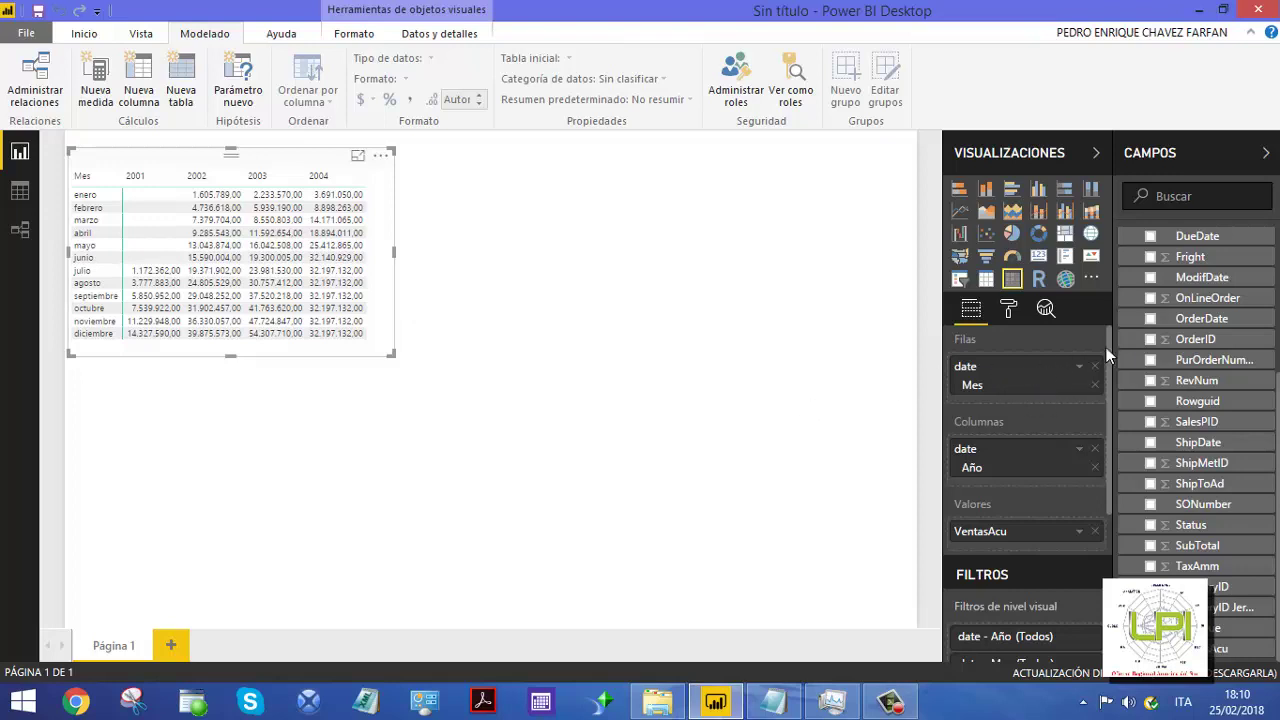
# Create a separate table visual of Name from Territorios and place it below the matrix
pyautogui.scroll(5, 1200, 400)
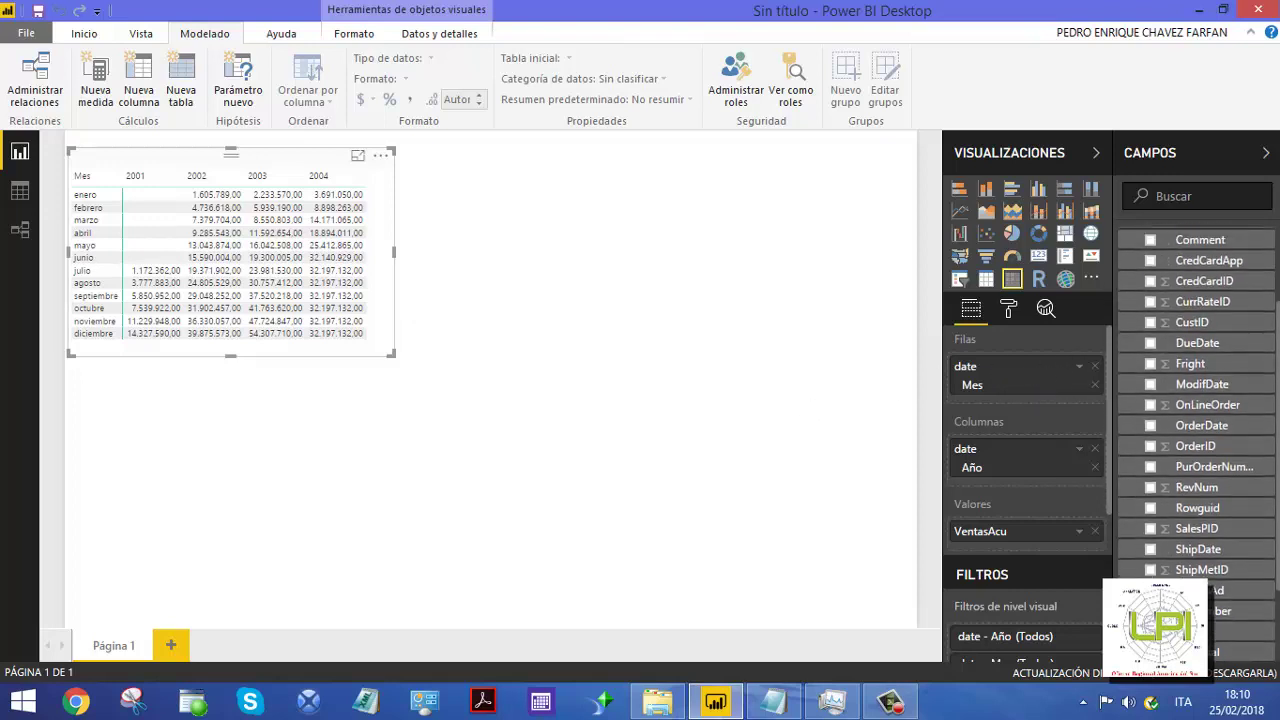
pyautogui.click(1131, 286)
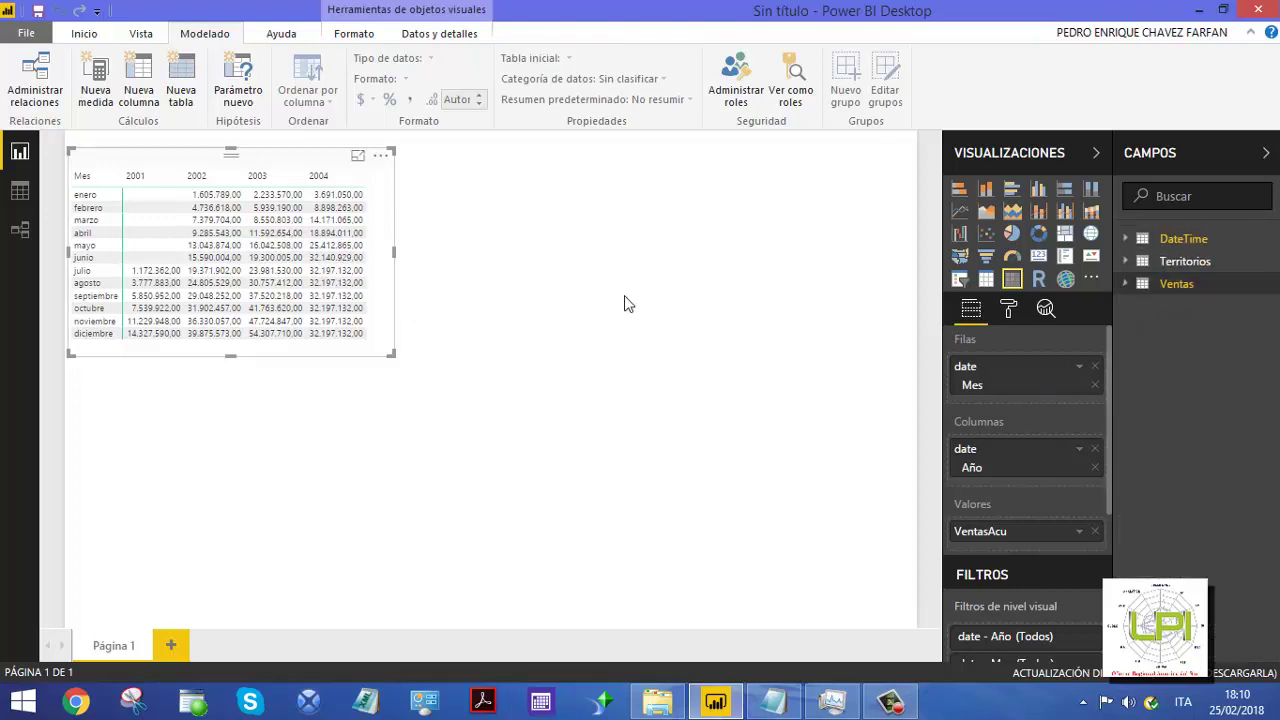
pyautogui.click(777, 337)
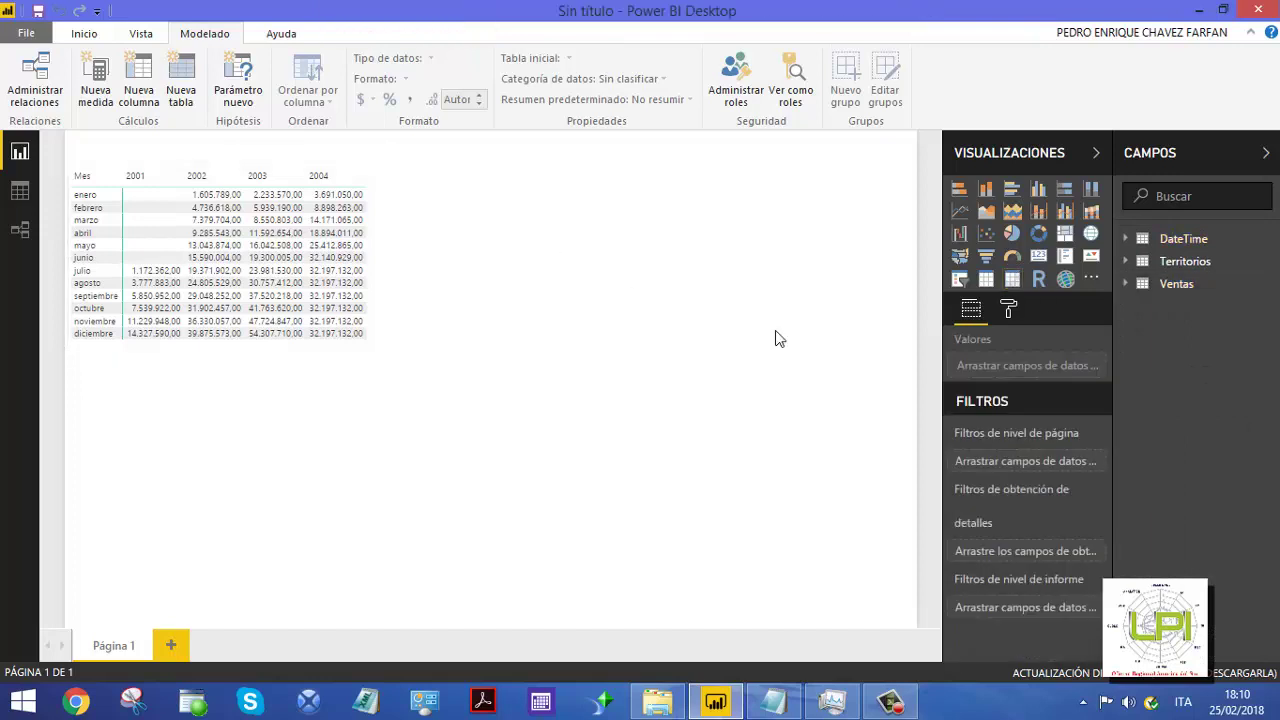
pyautogui.click(1185, 262)
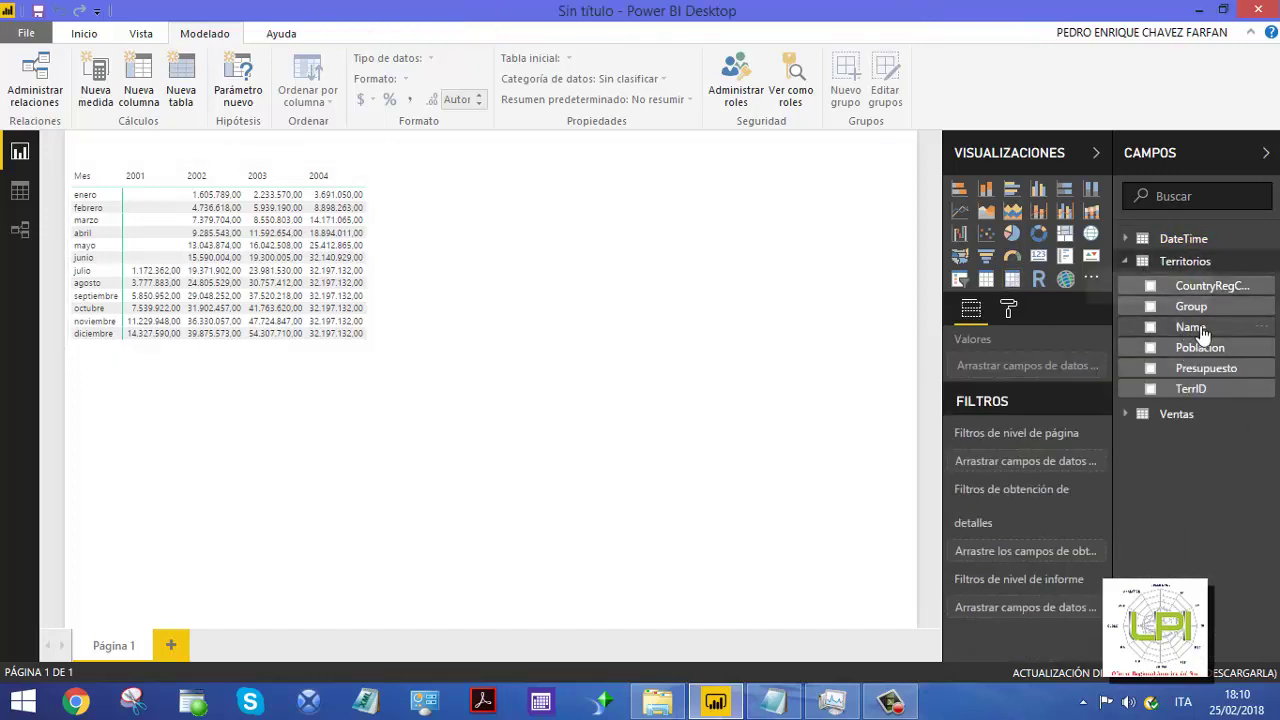
pyautogui.moveTo(1203, 333); pyautogui.dragTo(197, 392)
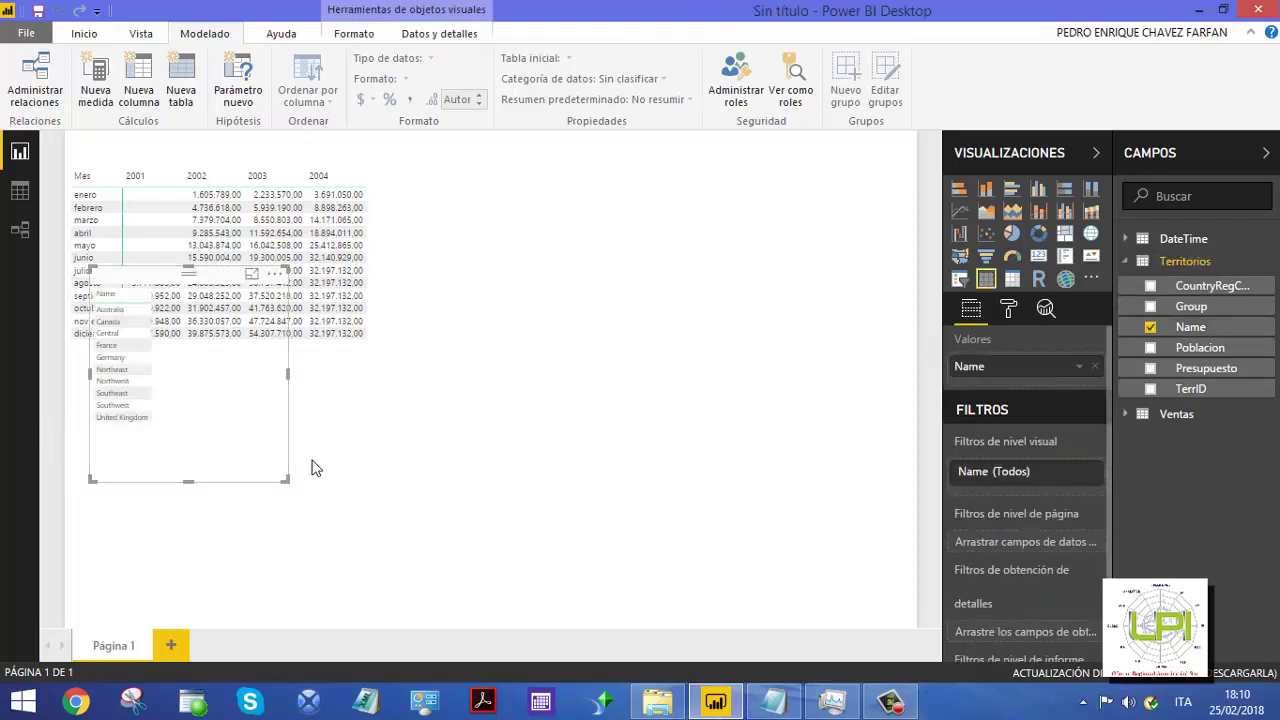
pyautogui.moveTo(229, 267); pyautogui.dragTo(251, 357)
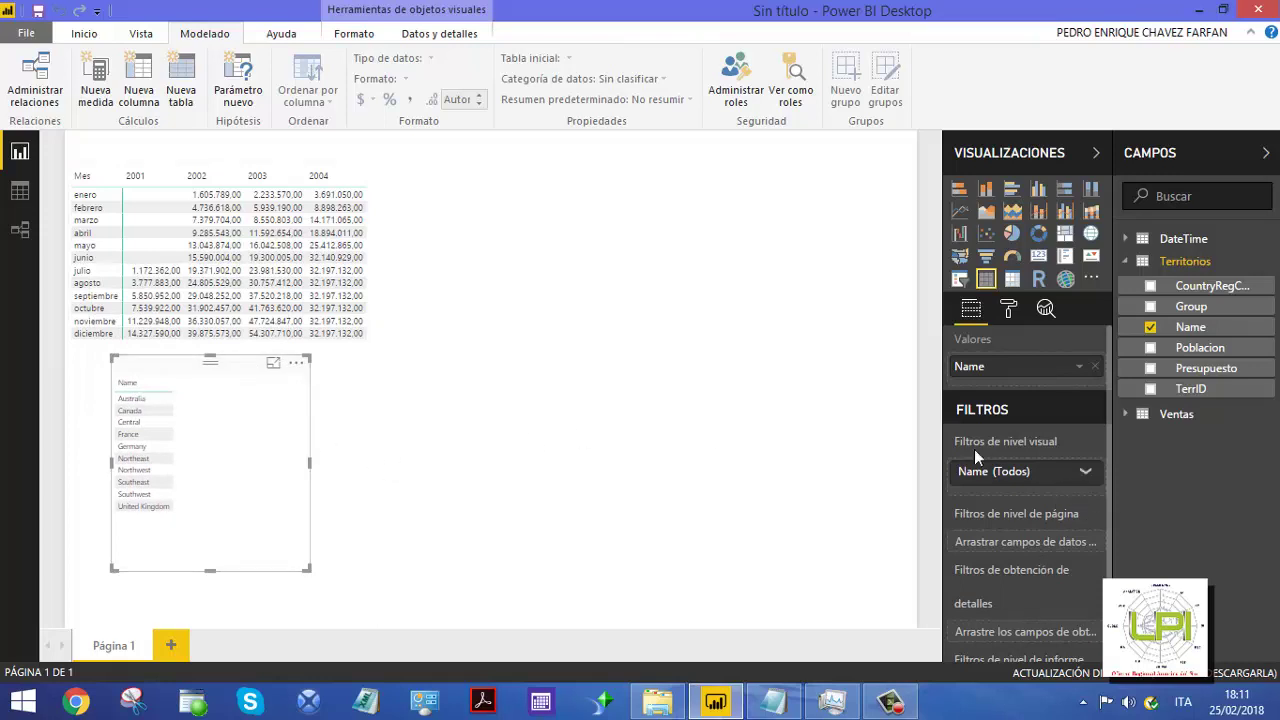
# Set the text size of the values in the territory Name table to 10
pyautogui.click(1009, 309)
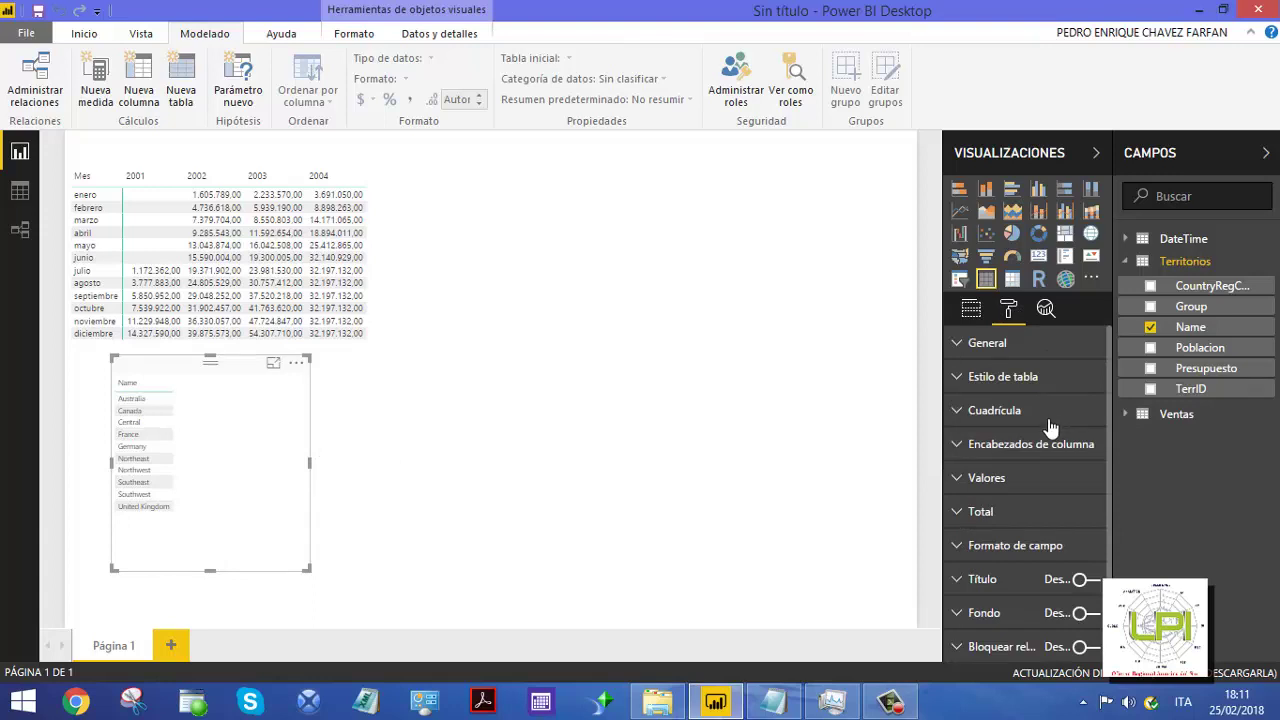
pyautogui.click(430, 409)
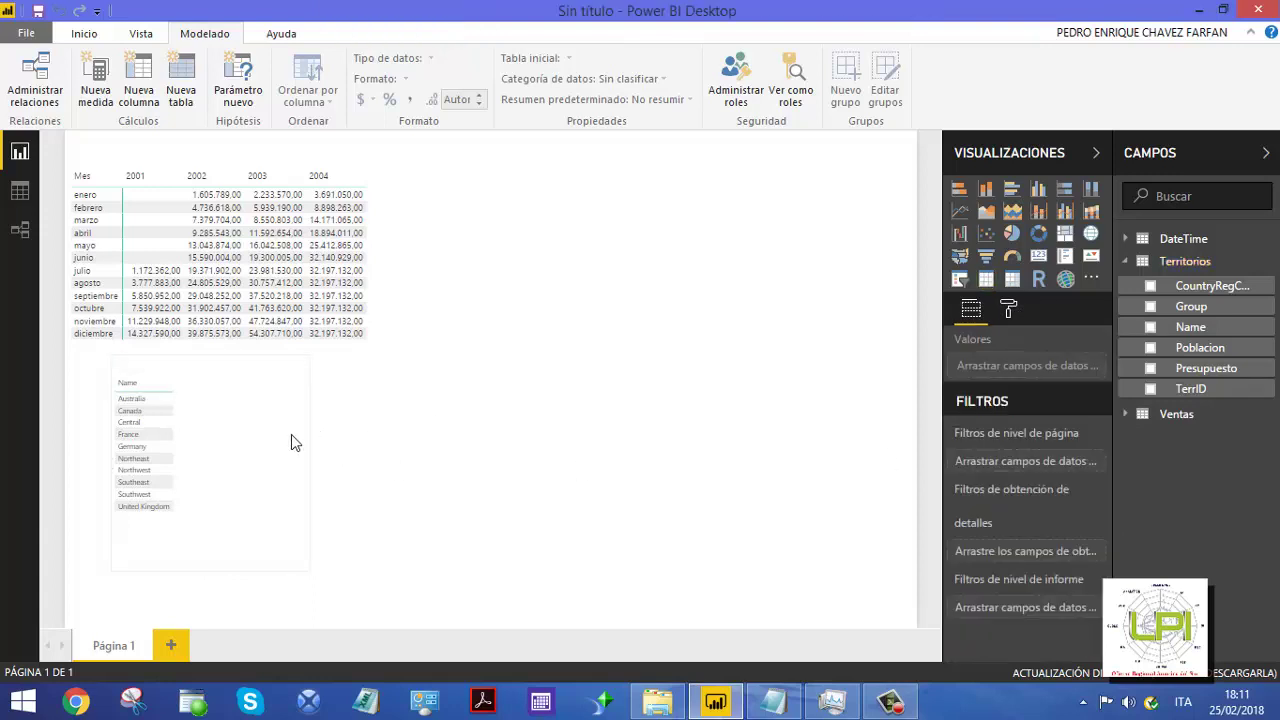
pyautogui.click(284, 436)
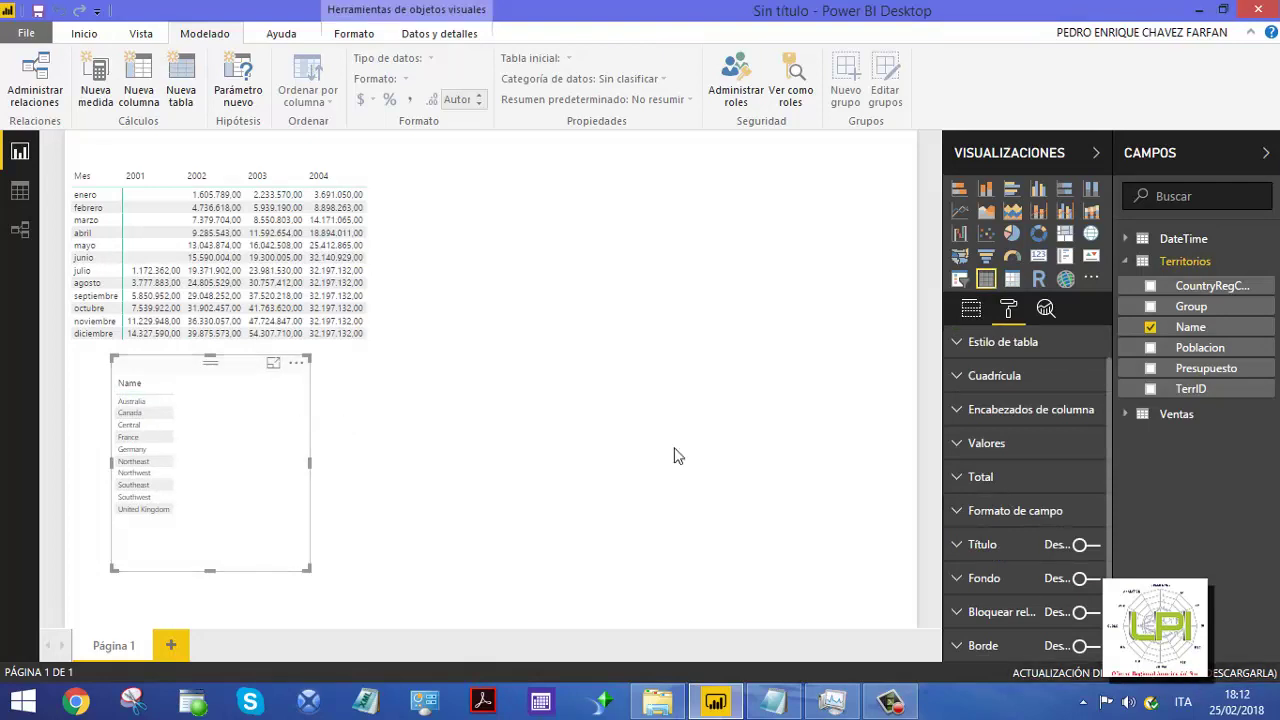
pyautogui.click(963, 449)
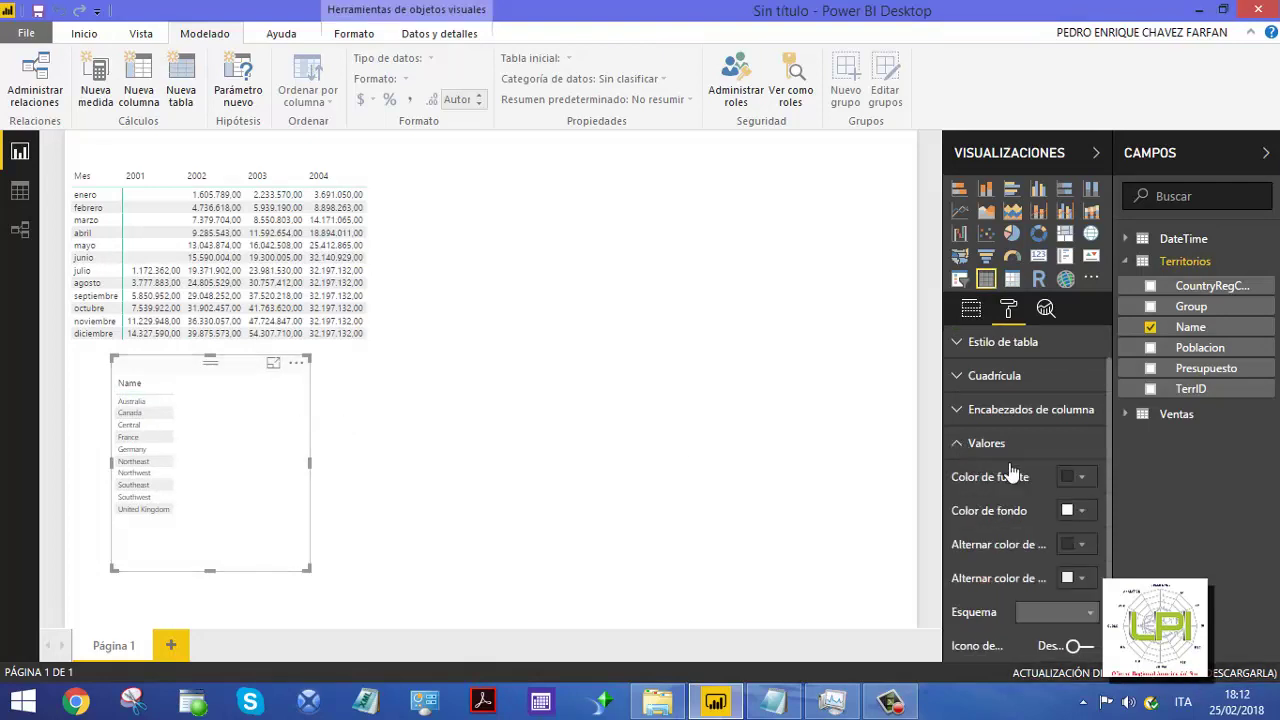
pyautogui.moveTo(1109, 460); pyautogui.dragTo(1111, 527)
pyautogui.click(1087, 596)
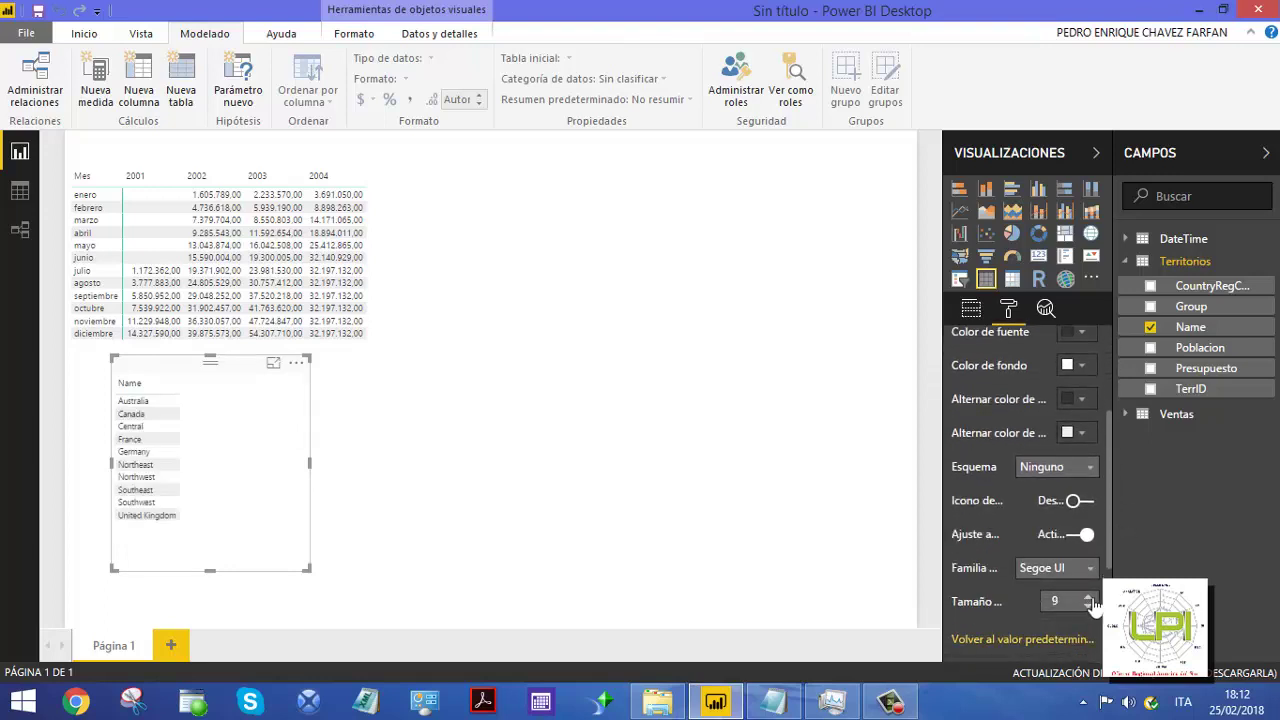
pyautogui.click(1087, 596)
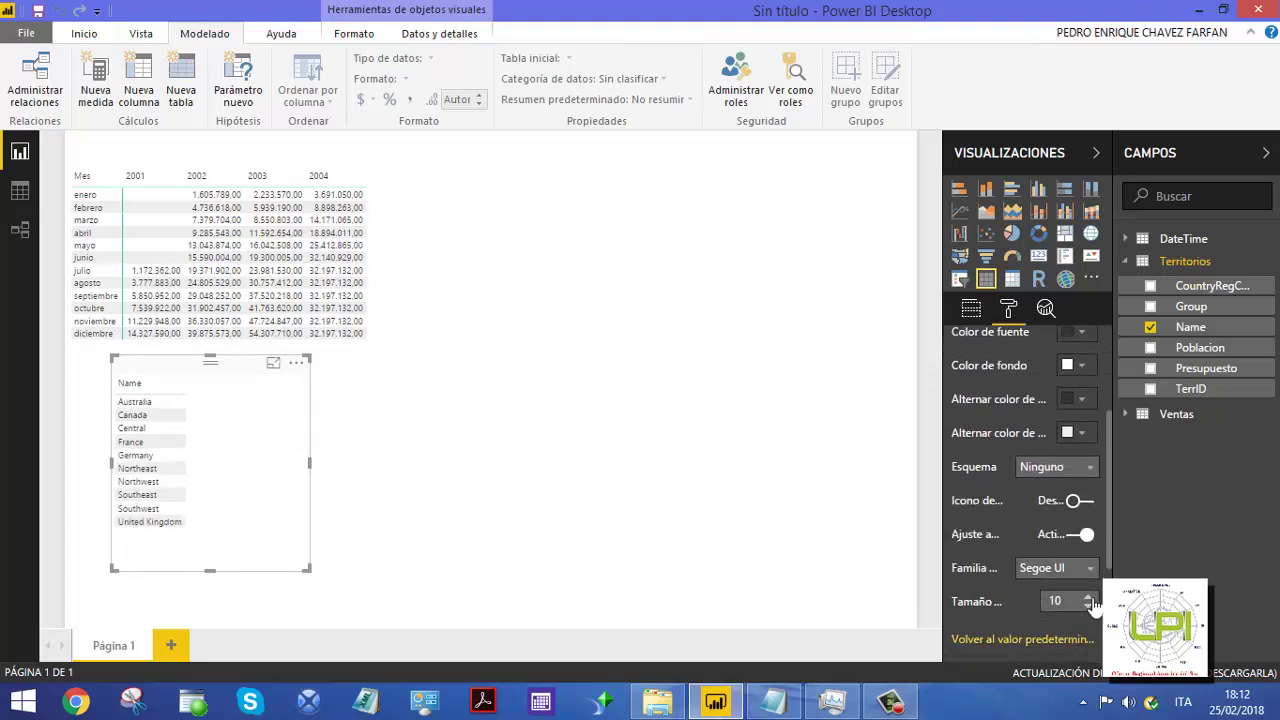
# Convert the territory Name table into a slicer and move it to the empty area beside the matrix
pyautogui.click(414, 425)
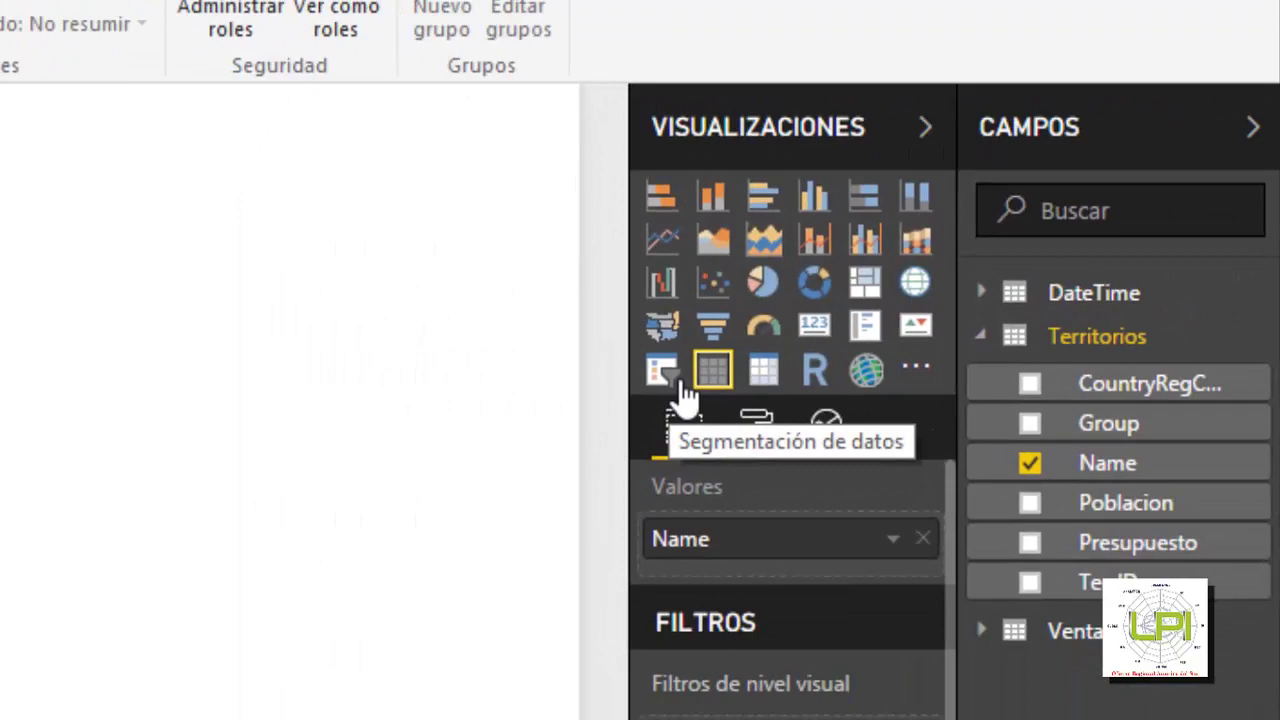
pyautogui.click(295, 505)
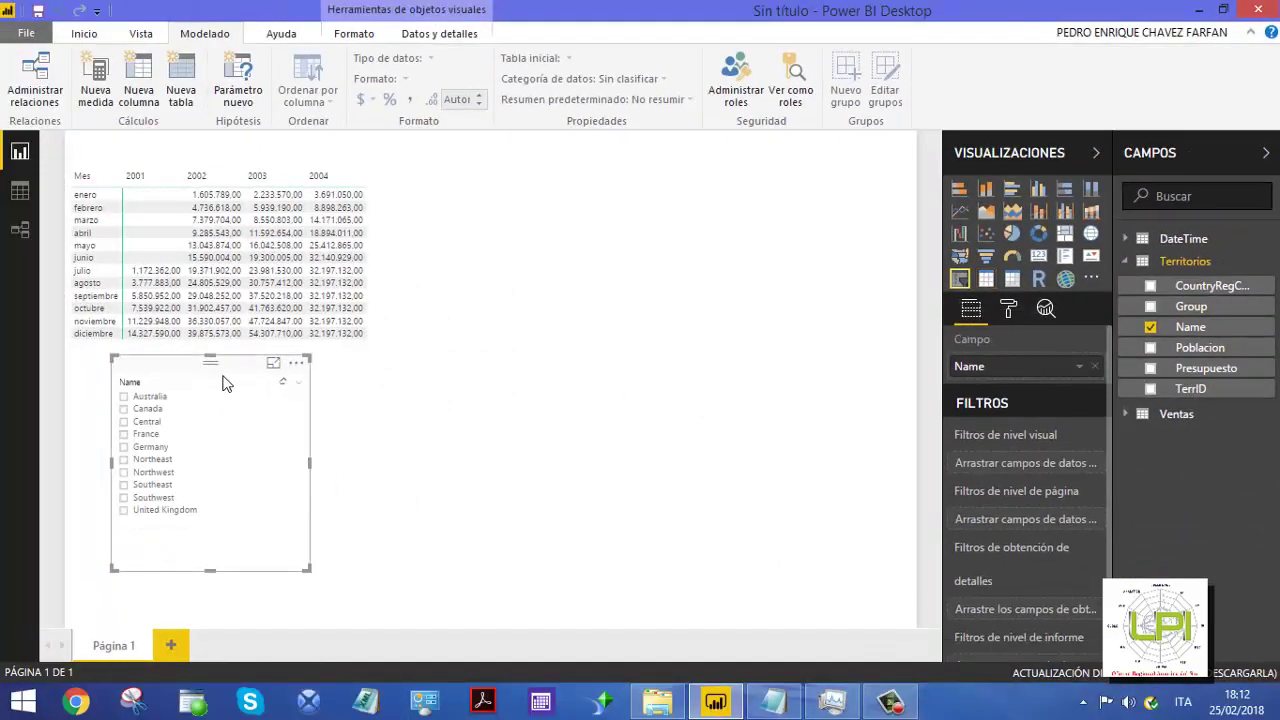
pyautogui.moveTo(246, 377); pyautogui.dragTo(638, 167)
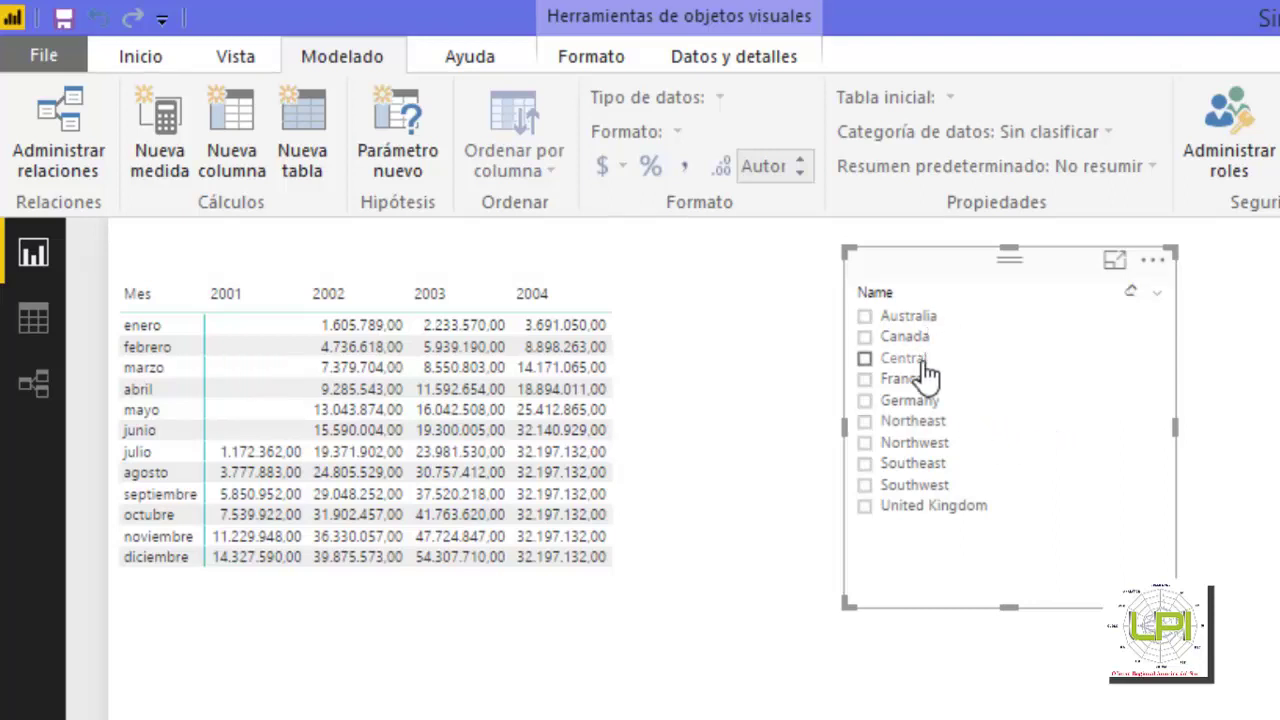
# Filter the matrix with the Name slicer by Canada, France, Germany, Northeast, Northwest, Southeast and Southwest in turn, finishing on France
pyautogui.click(905, 337)
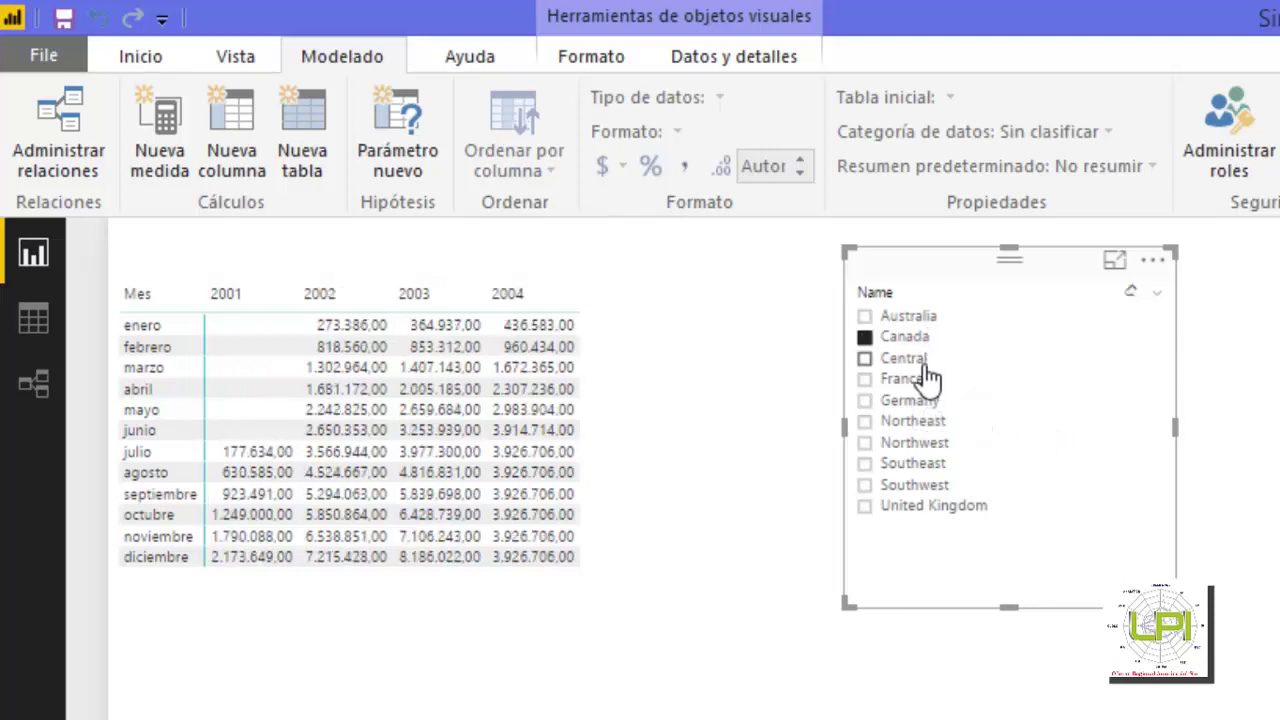
pyautogui.click(918, 380)
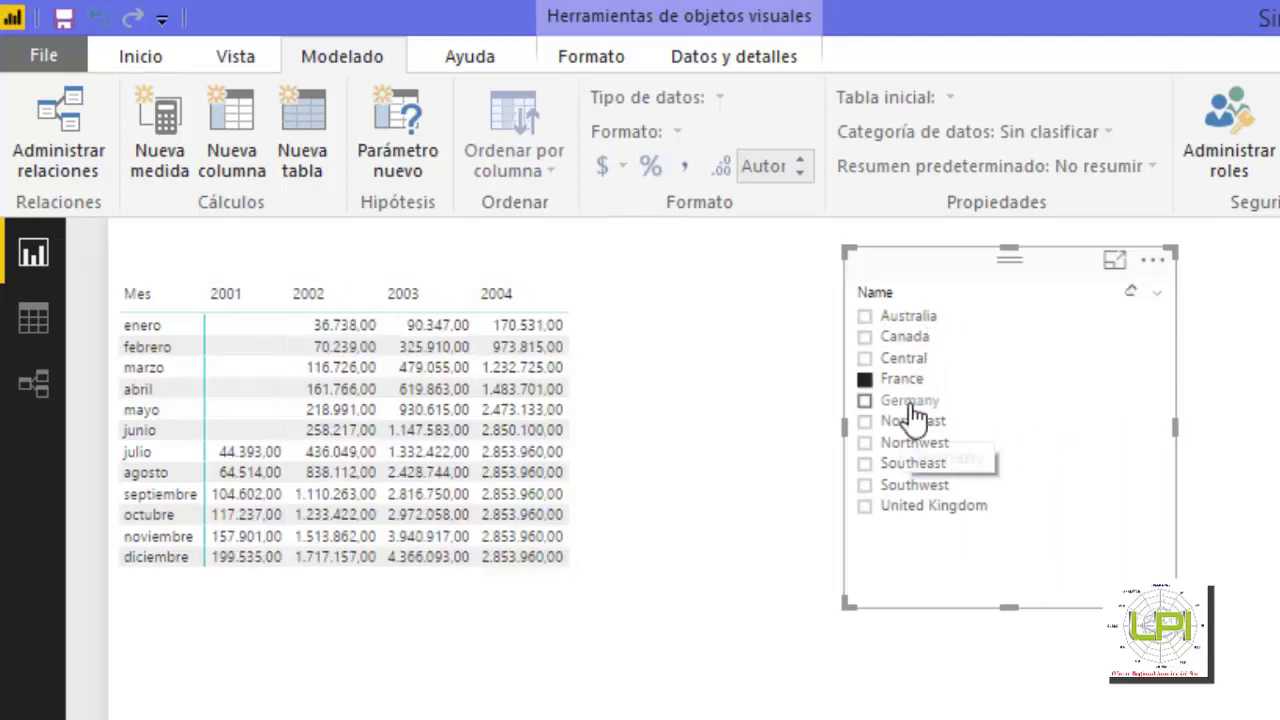
pyautogui.click(912, 402)
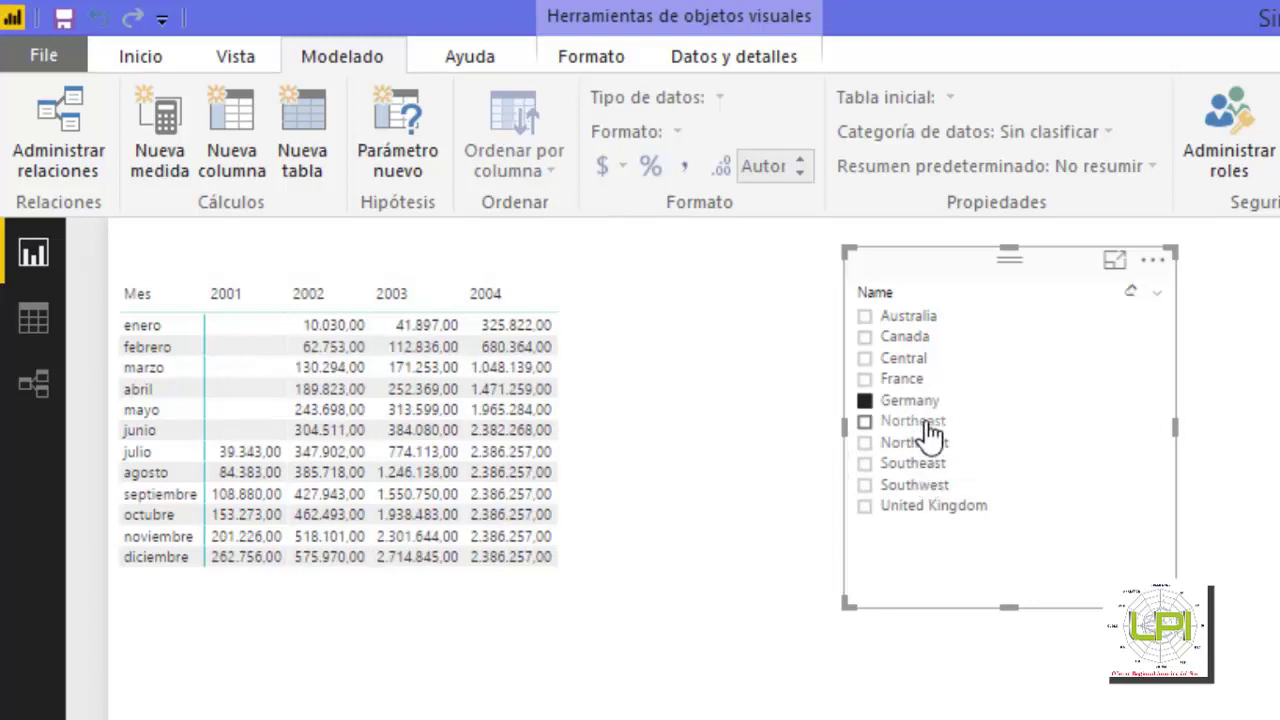
pyautogui.click(928, 423)
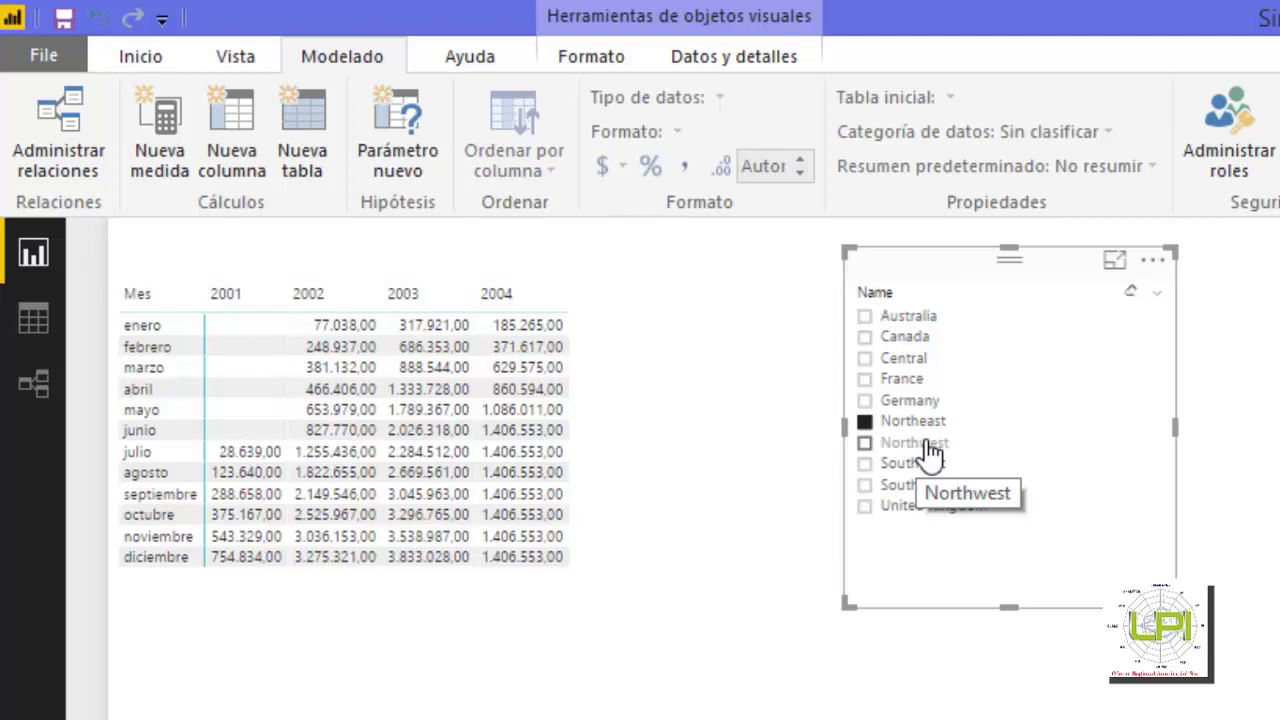
pyautogui.click(929, 445)
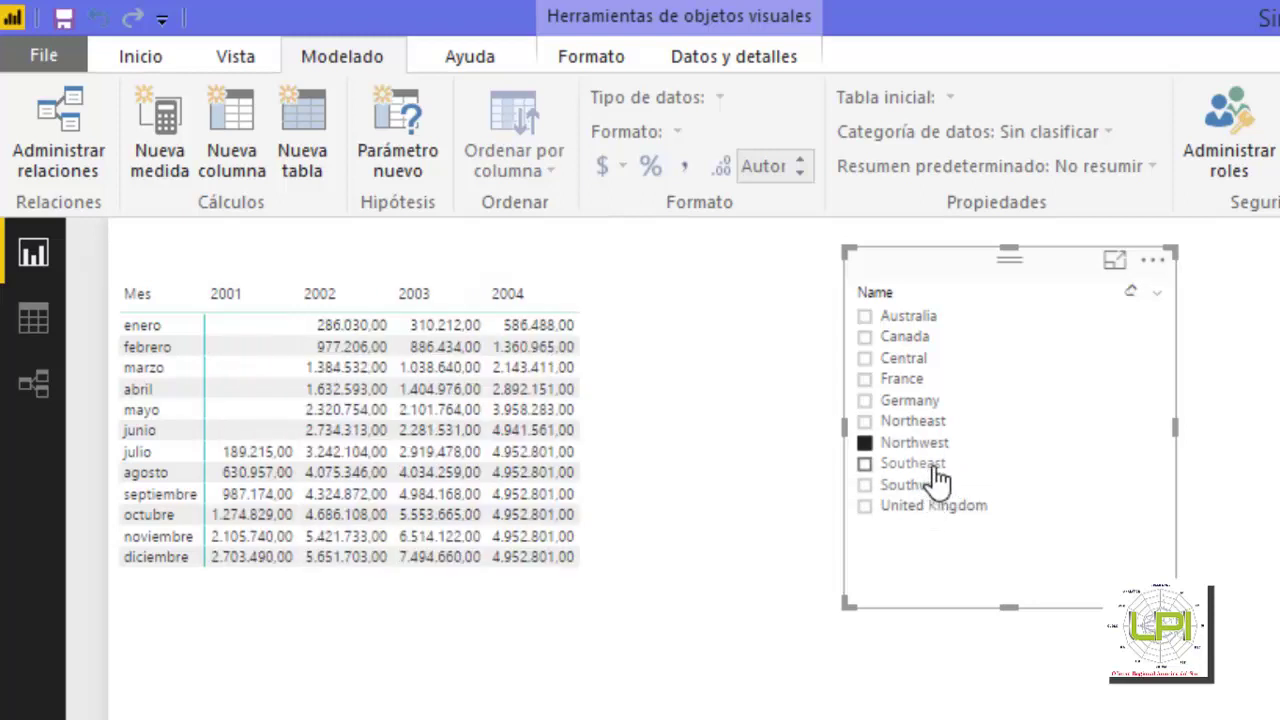
pyautogui.click(933, 465)
pyautogui.click(936, 490)
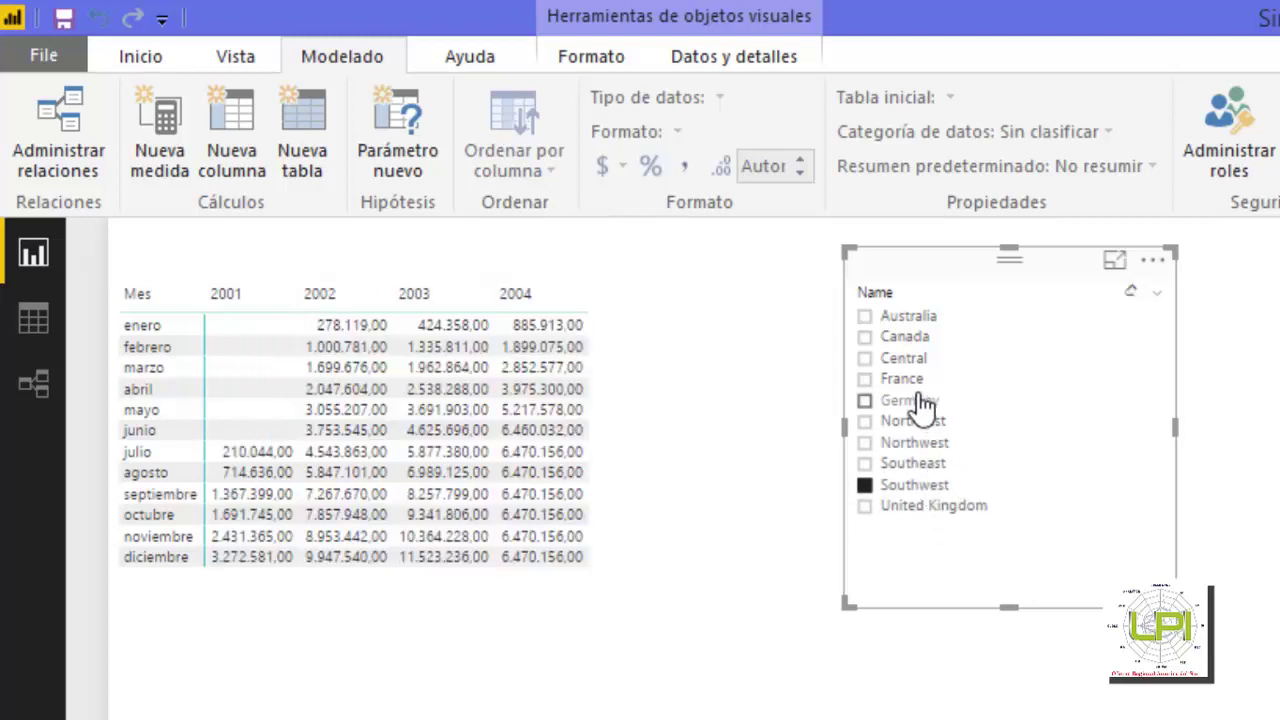
pyautogui.click(915, 383)
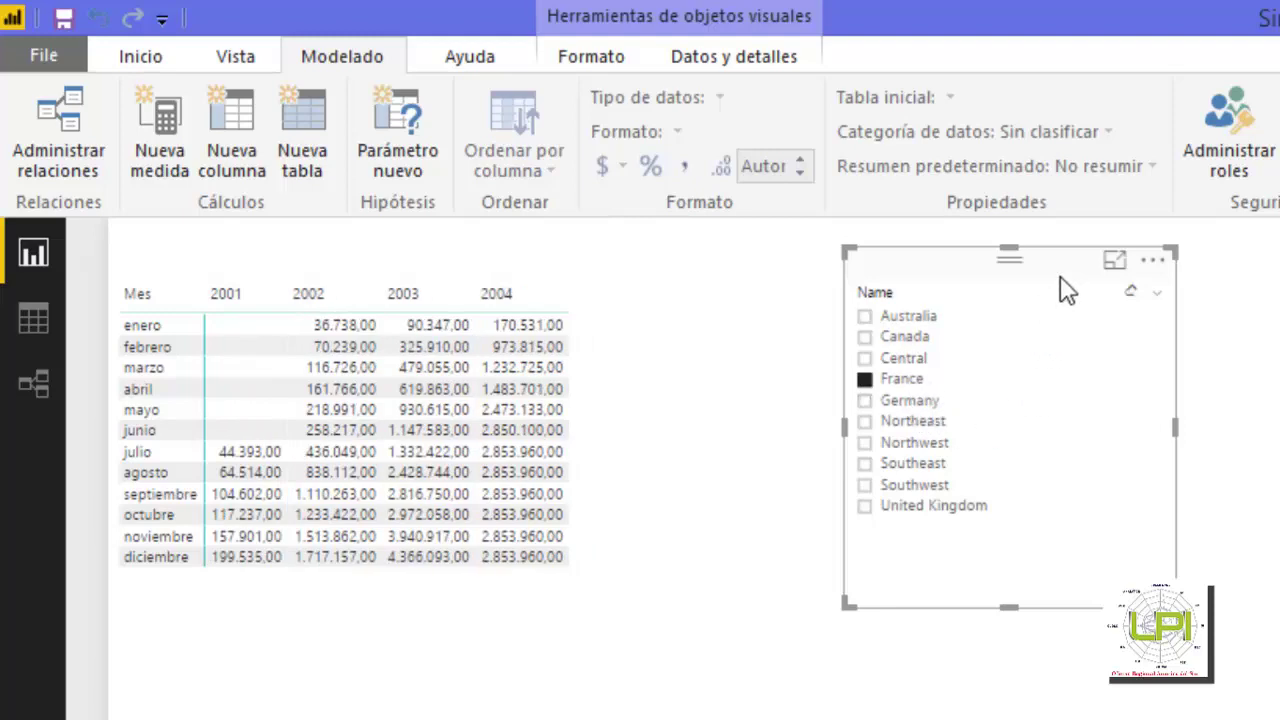
# Move the Name slicer back below the matrix, near the page's left edge
pyautogui.moveTo(1017, 258); pyautogui.dragTo(470, 622)
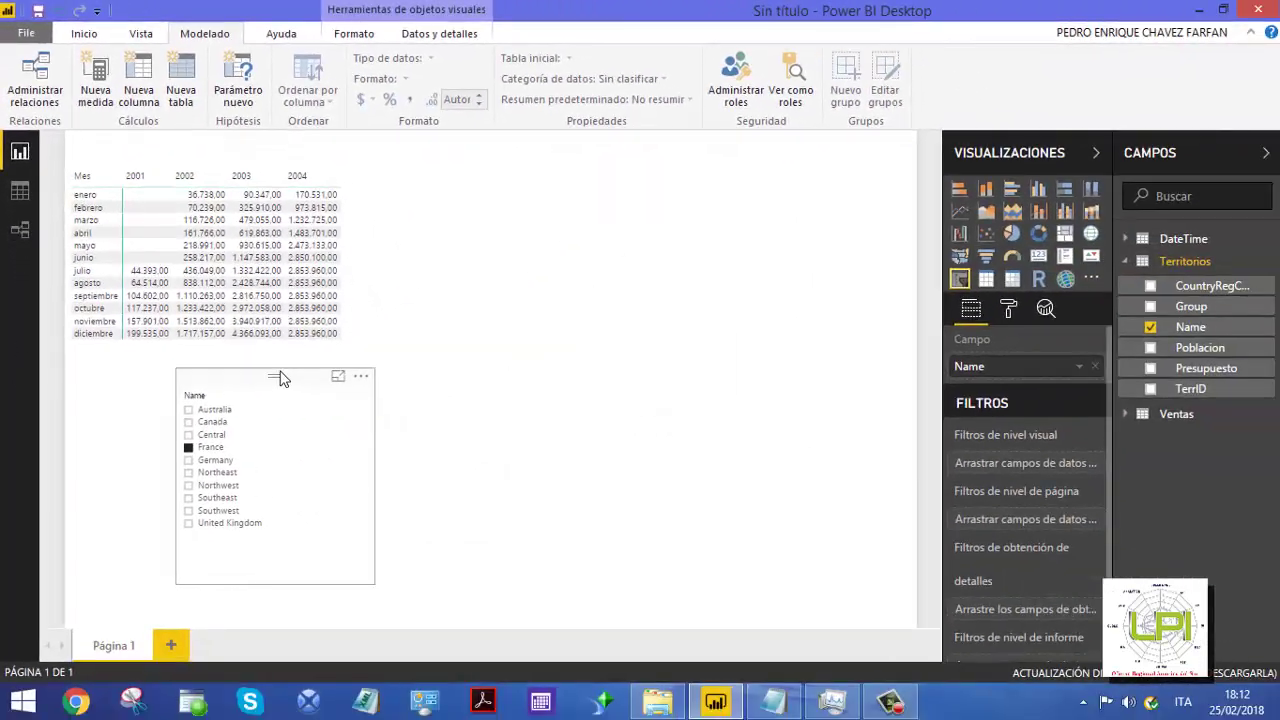
pyautogui.moveTo(280, 378); pyautogui.dragTo(207, 382)
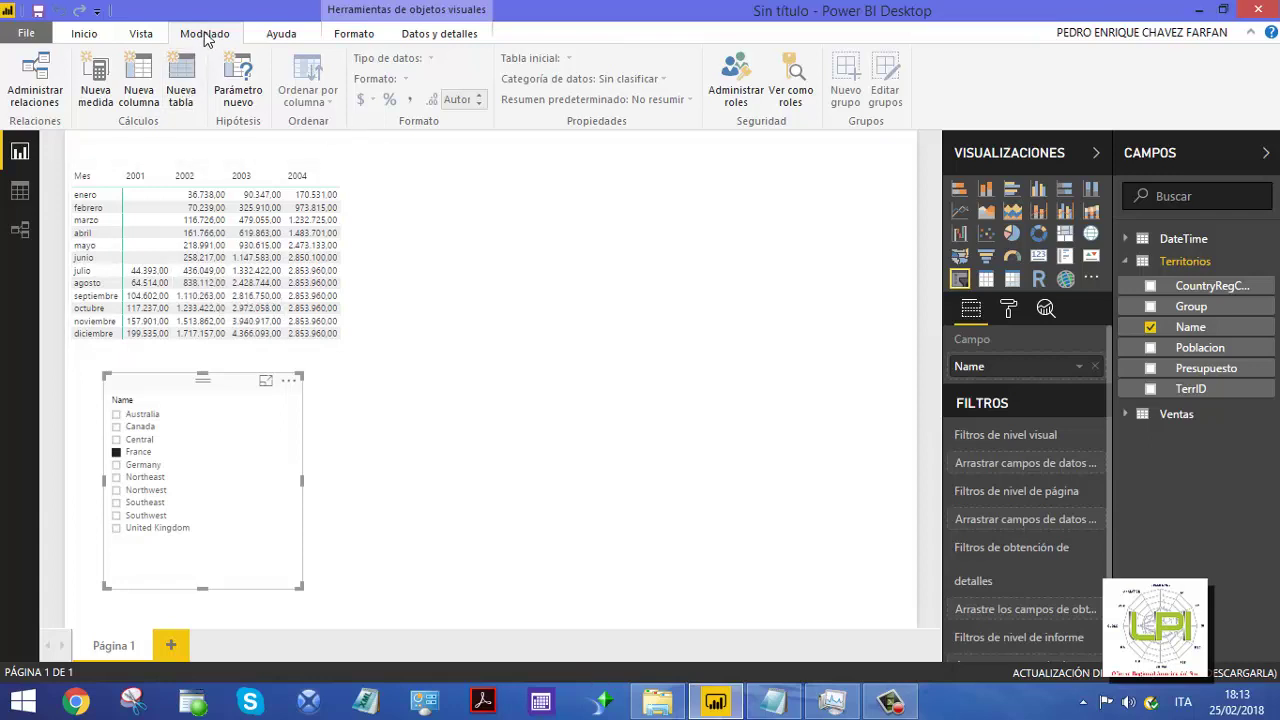
# Start a new measure with the formula Venta PerAnt = CALCULATE(Ventas[VentasAcu]; SAMEPERIODLASTYEAR(DateTime[date]))
pyautogui.click(96, 82)
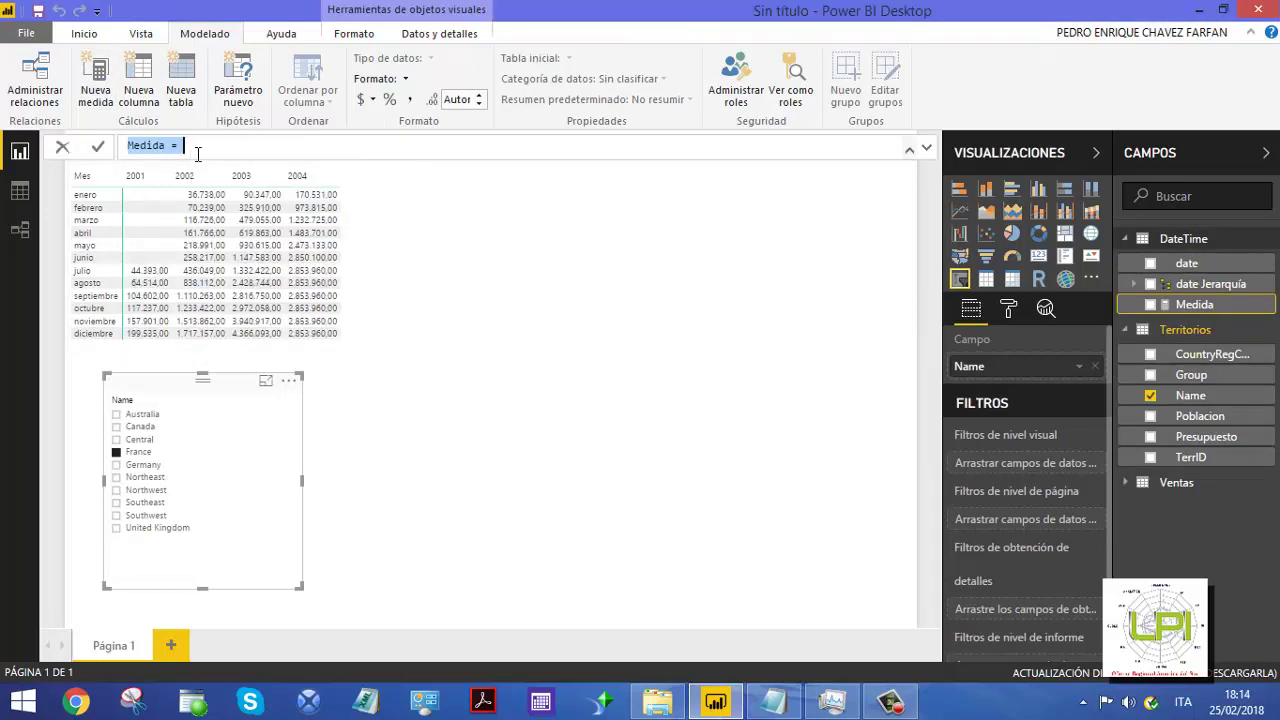
pyautogui.write('Venta PerAnt = CALCULATE(Ventas[VentasAcu]; SAMEPERIODLASTYEAR(DateTime[date]))')
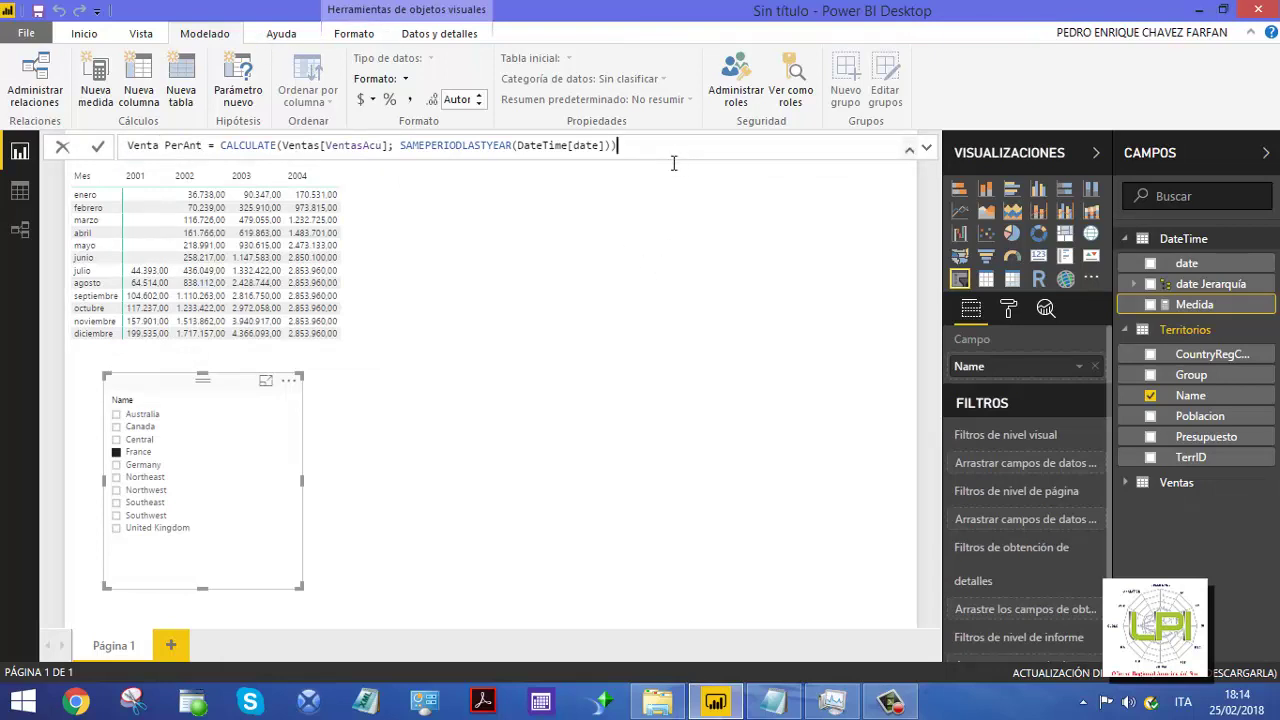
# Examine the CALCULATE and SAMEPERIODLASTYEAR function descriptions and the VentasAcu argument in the Venta PerAnt formula
pyautogui.click(273, 147)
pyautogui.press('BackSpace')
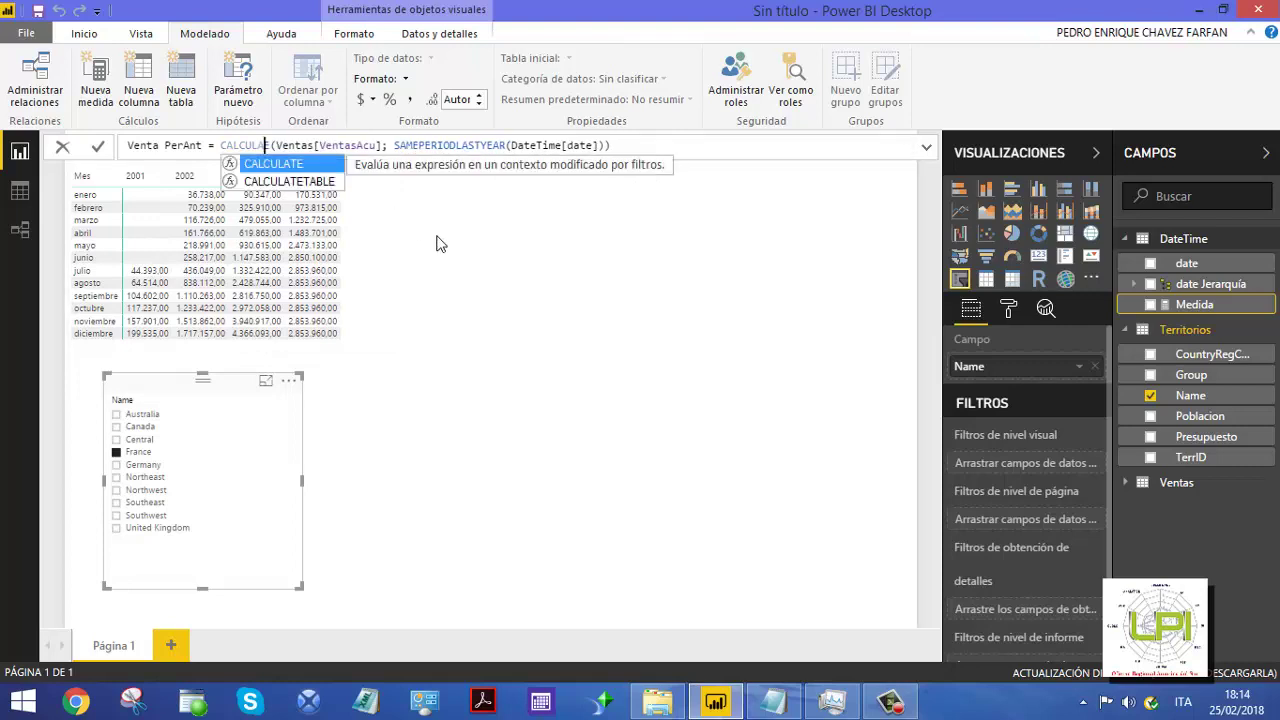
pyautogui.write('T')
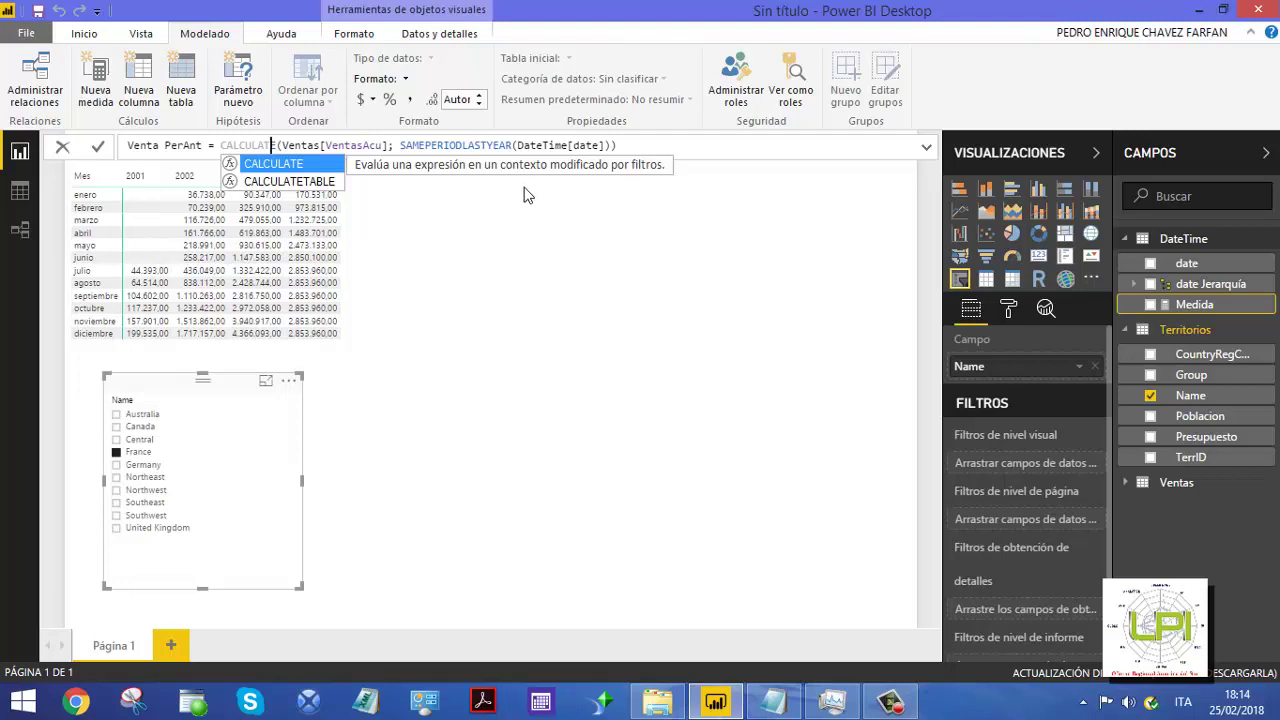
pyautogui.doubleClick(430, 158)
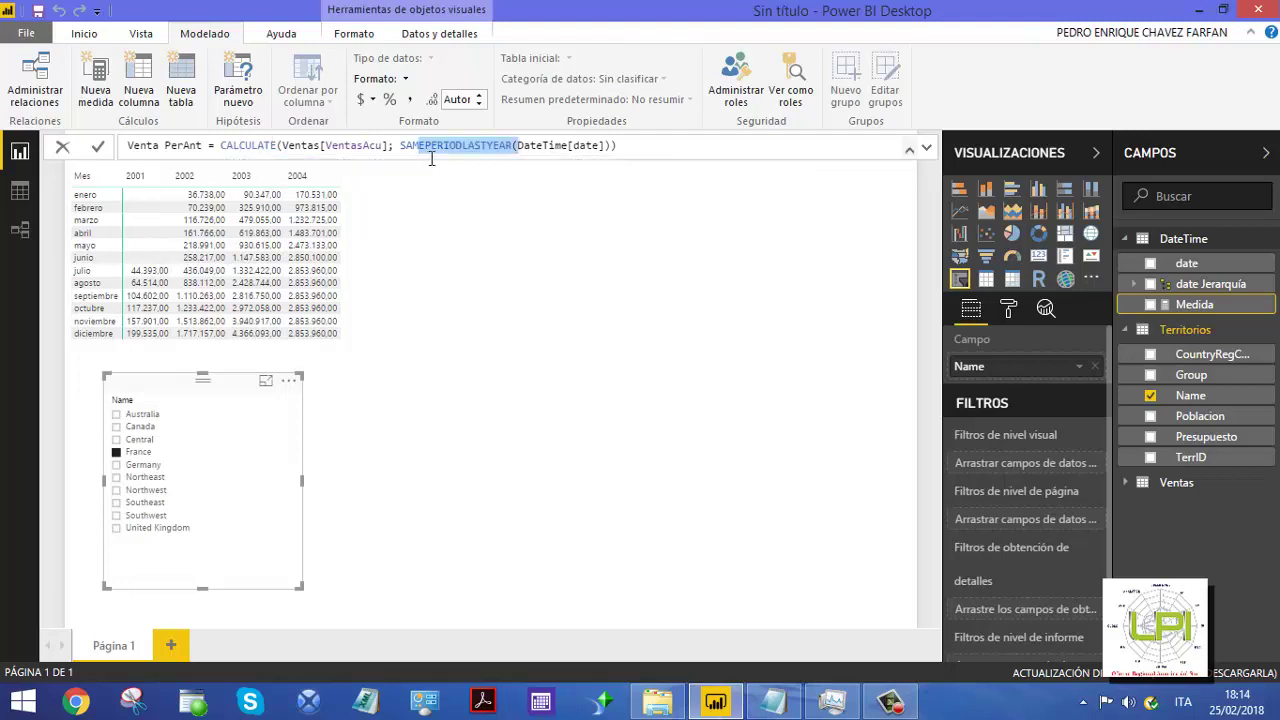
pyautogui.click(437, 154)
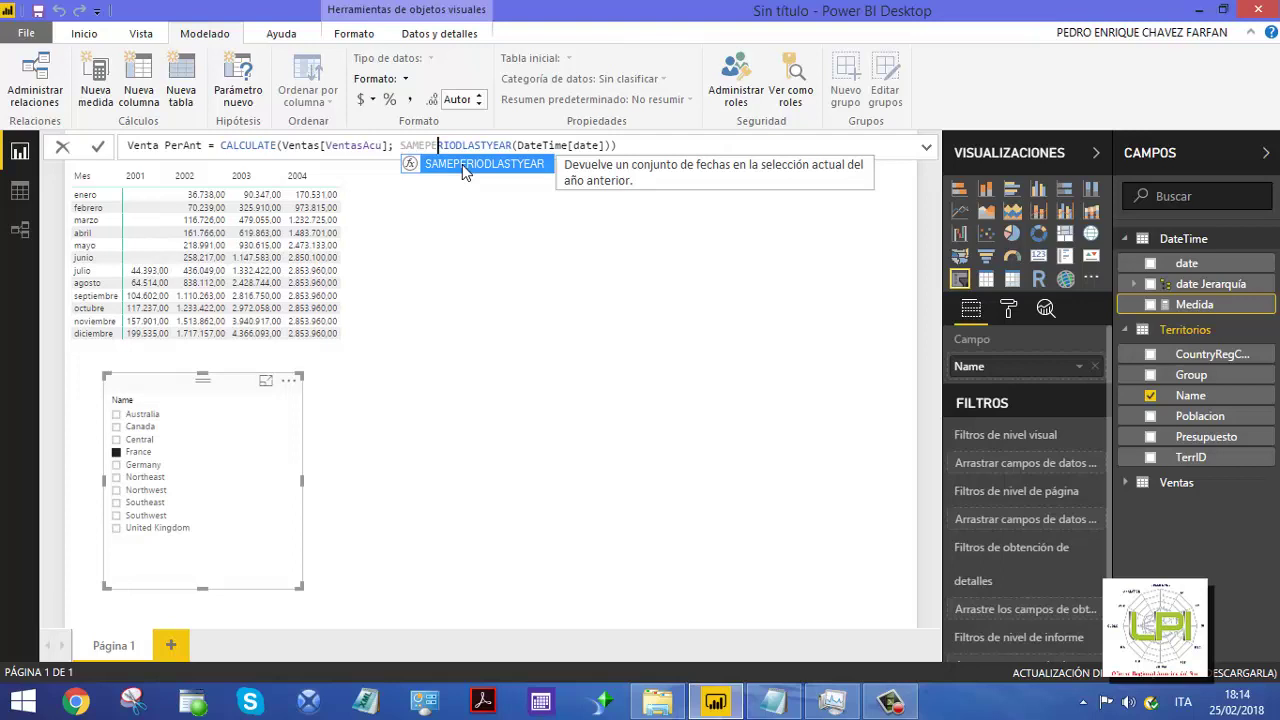
pyautogui.click(392, 148)
pyautogui.moveTo(393, 150)
pyautogui.mouseDown()
pyautogui.moveTo(293, 152)
pyautogui.moveTo(391, 150)
pyautogui.mouseUp()
pyautogui.click(337, 150)
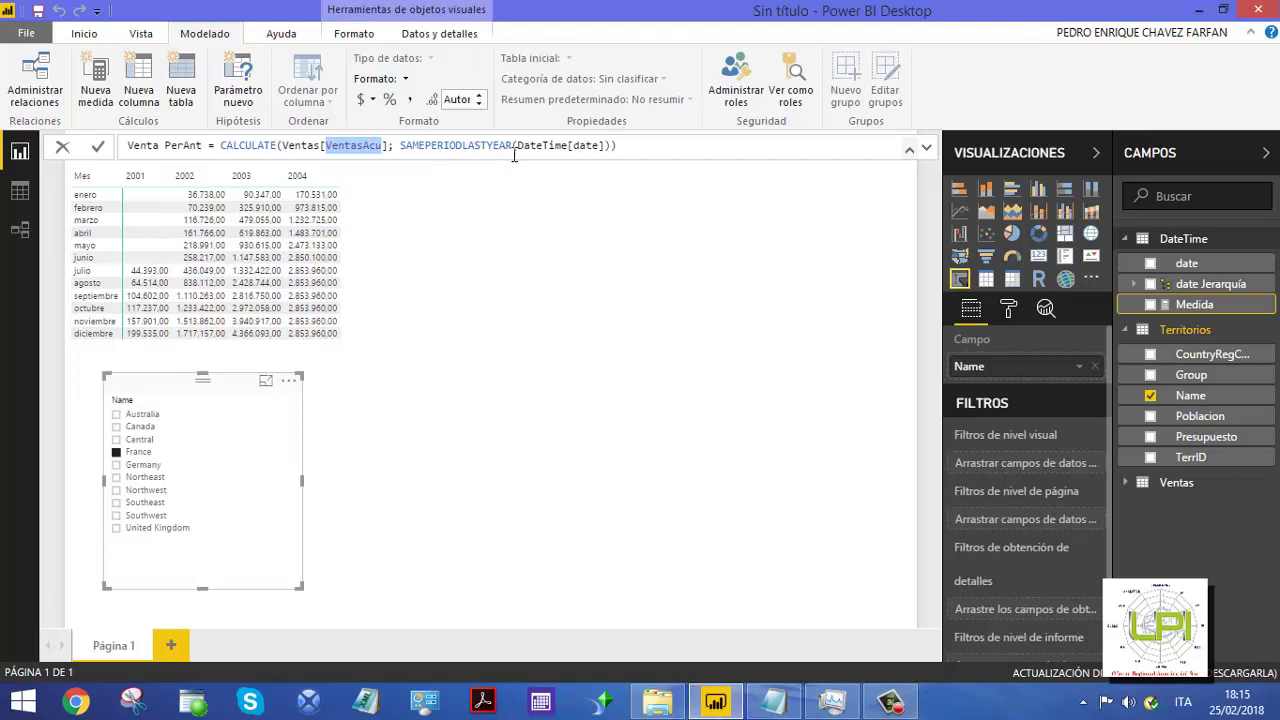
pyautogui.click(403, 147)
pyautogui.click(641, 148)
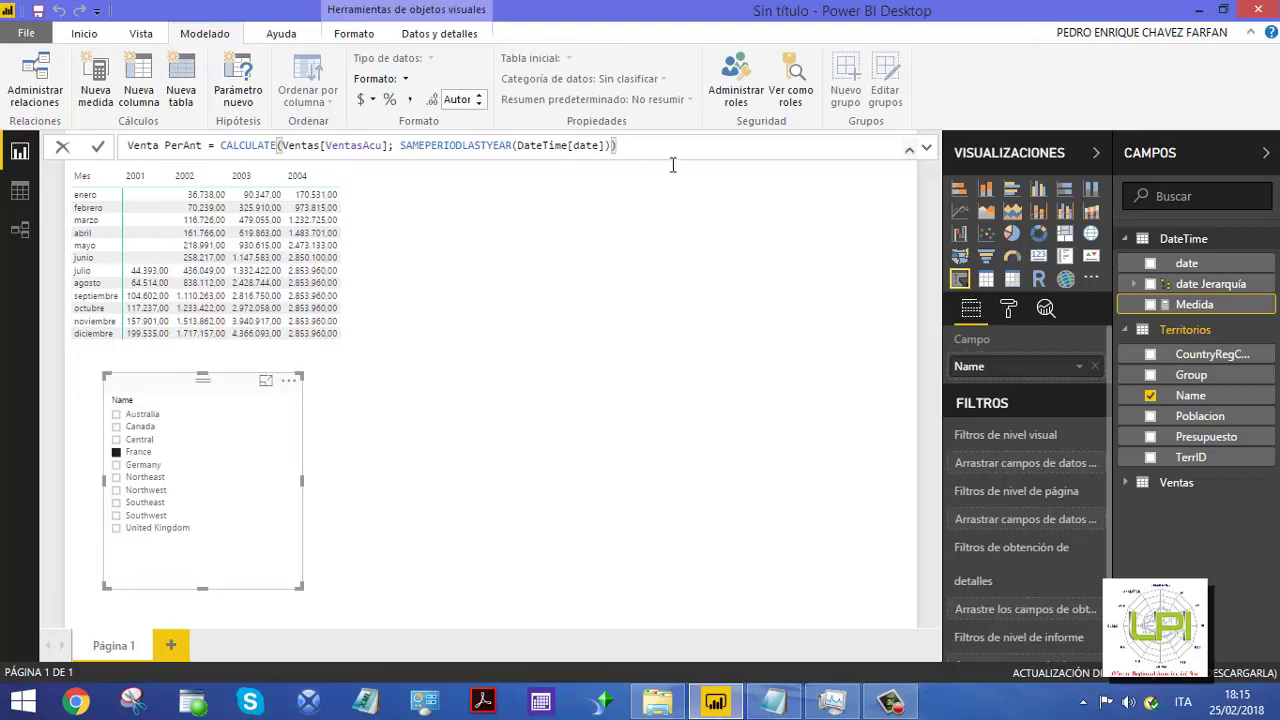
# Commit the Venta PerAnt measure and check its home table options without changing them
pyautogui.press('Return')
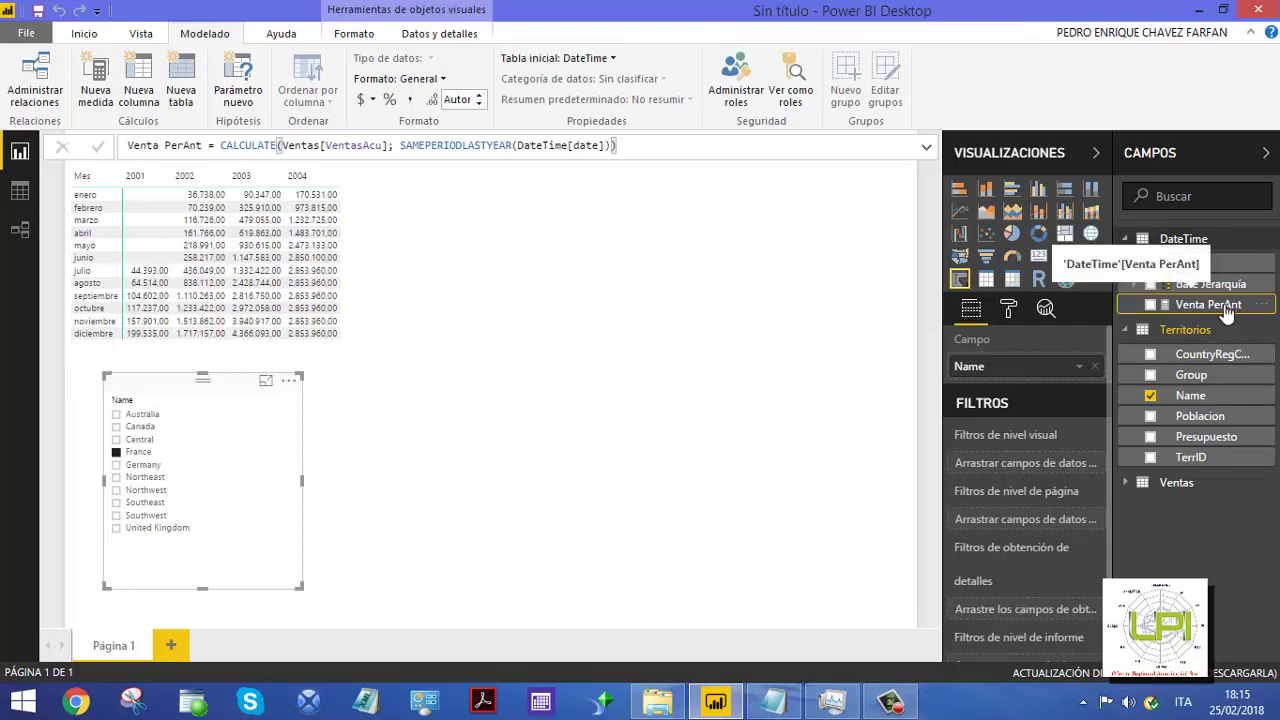
pyautogui.click(612, 58)
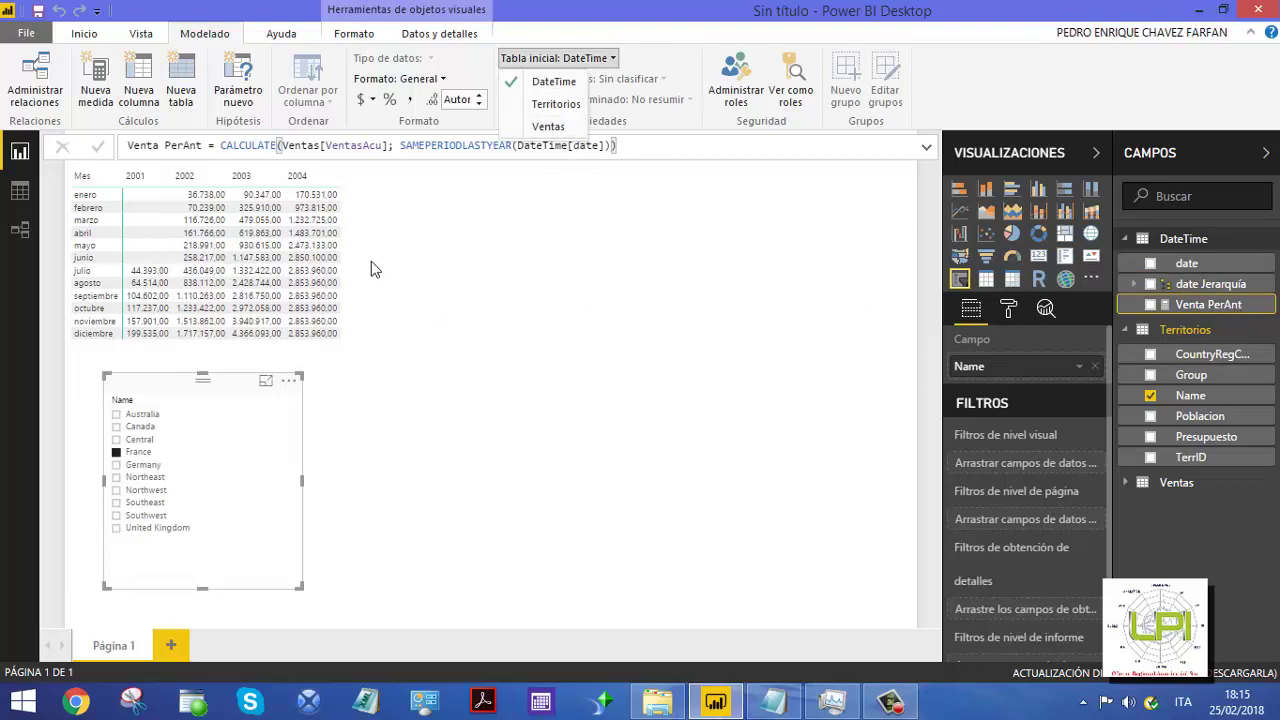
pyautogui.click(371, 261)
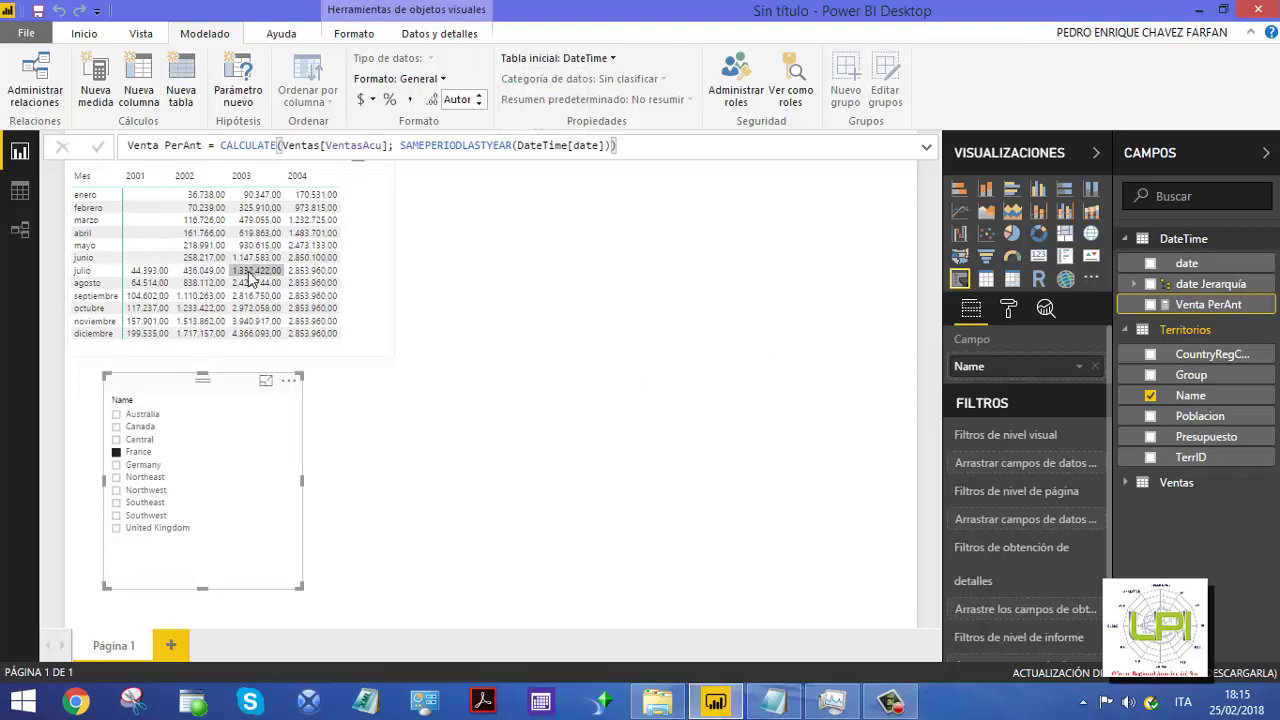
# Add Venta PerAnt to the matrix values below VentasAcu and enlarge the matrix to show all years and months
pyautogui.click(375, 236)
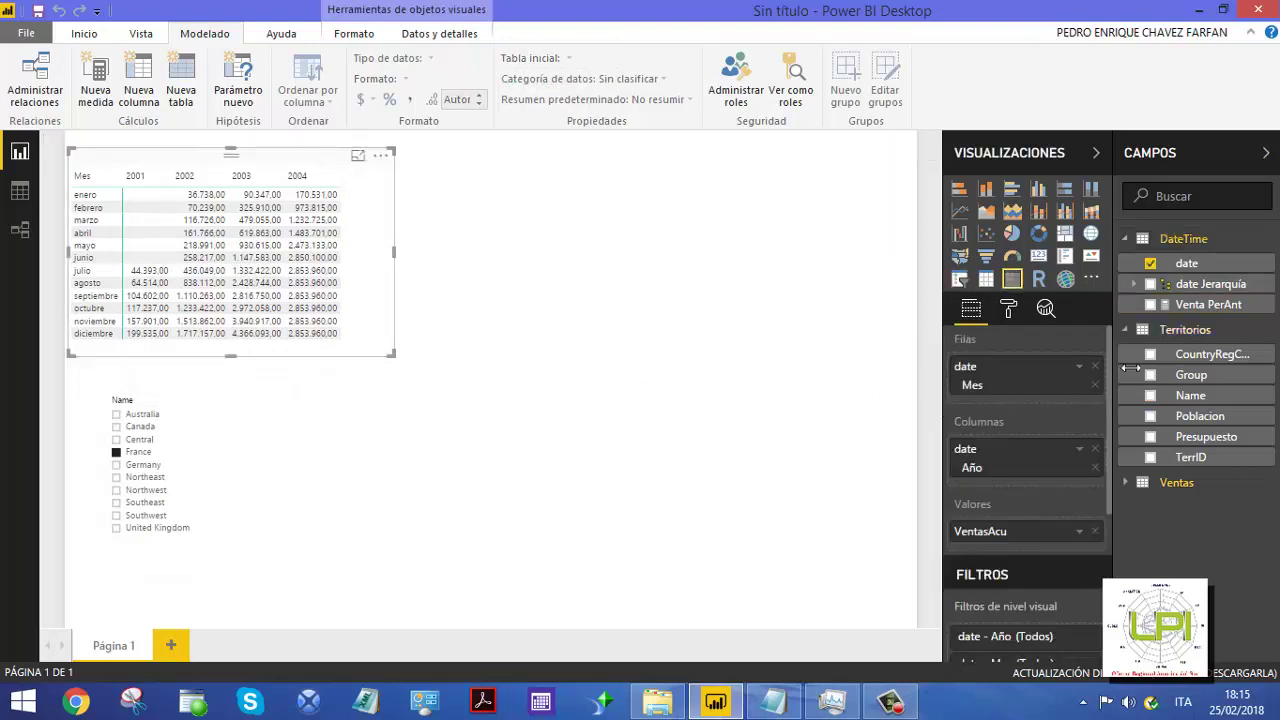
pyautogui.moveTo(1215, 304); pyautogui.dragTo(1055, 553)
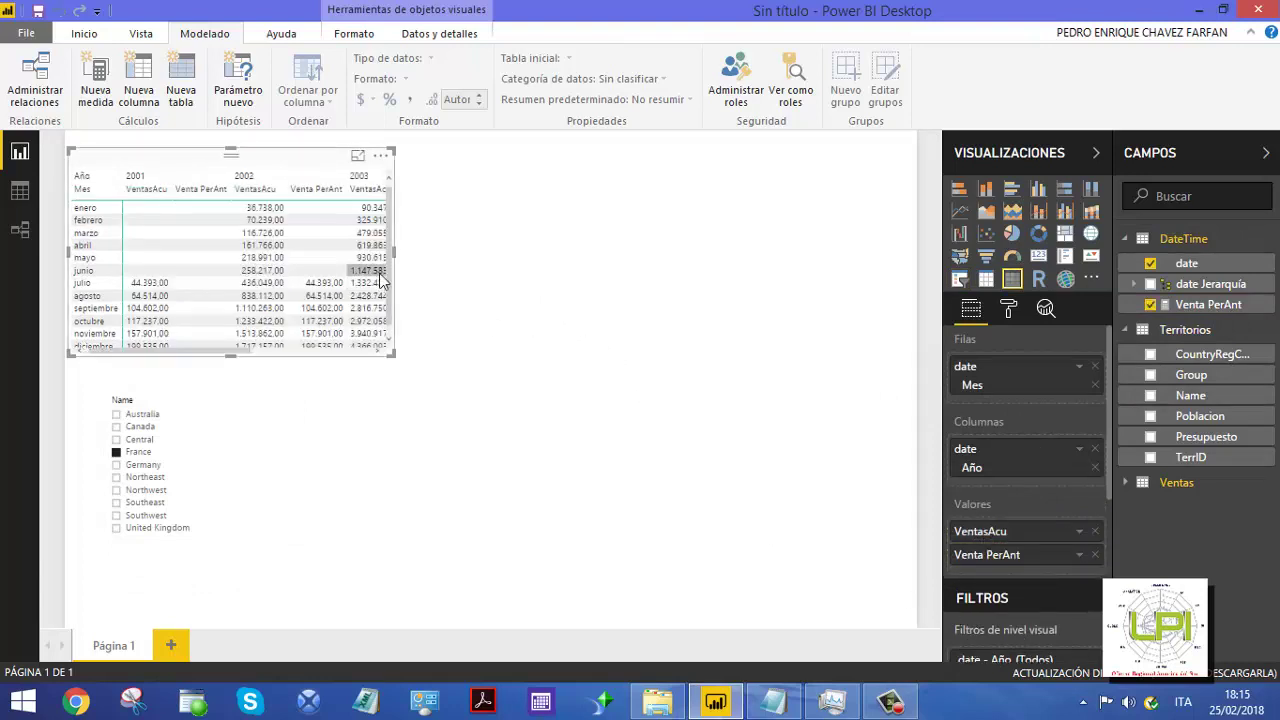
pyautogui.moveTo(395, 258); pyautogui.dragTo(606, 295)
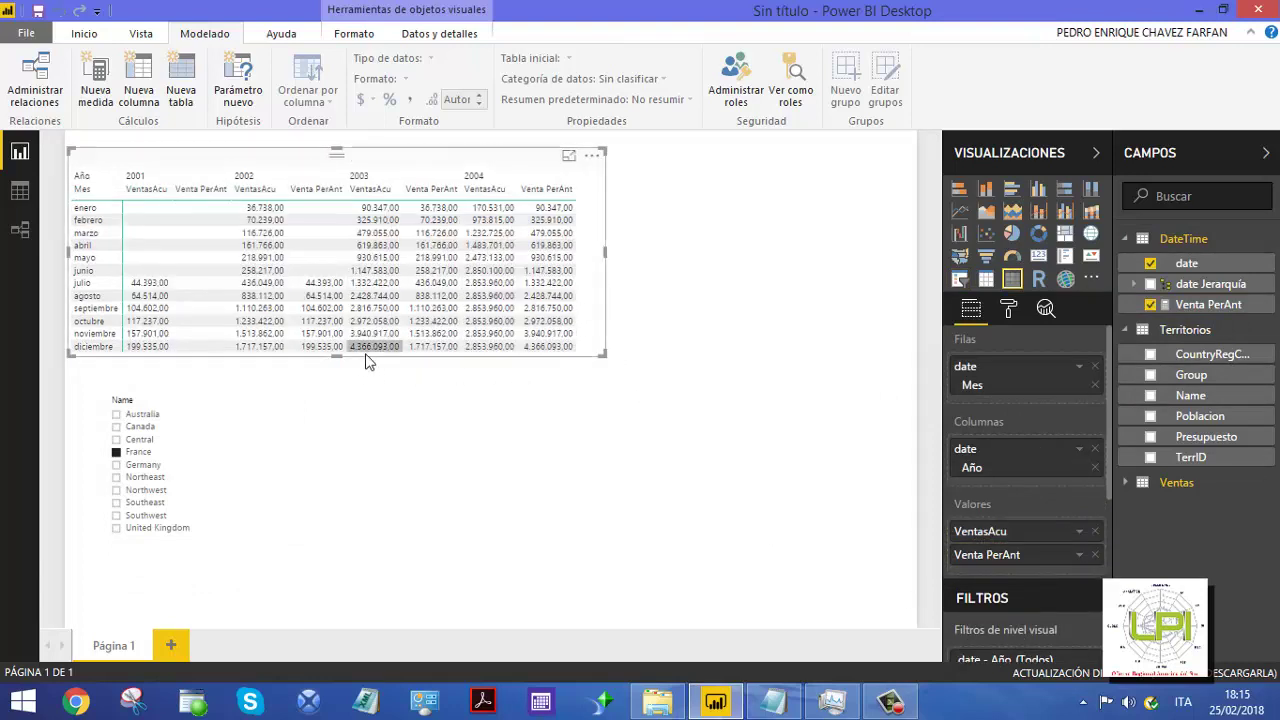
pyautogui.moveTo(337, 355); pyautogui.dragTo(352, 400)
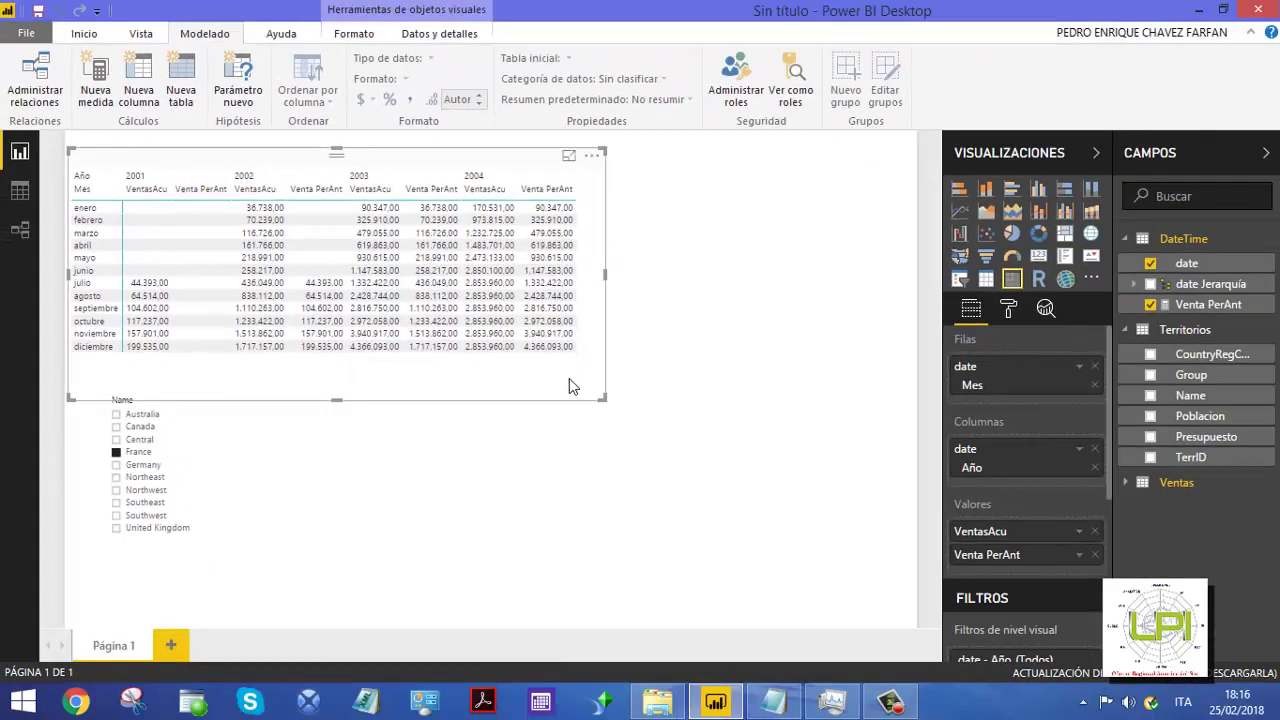
pyautogui.moveTo(606, 400); pyautogui.dragTo(590, 378)
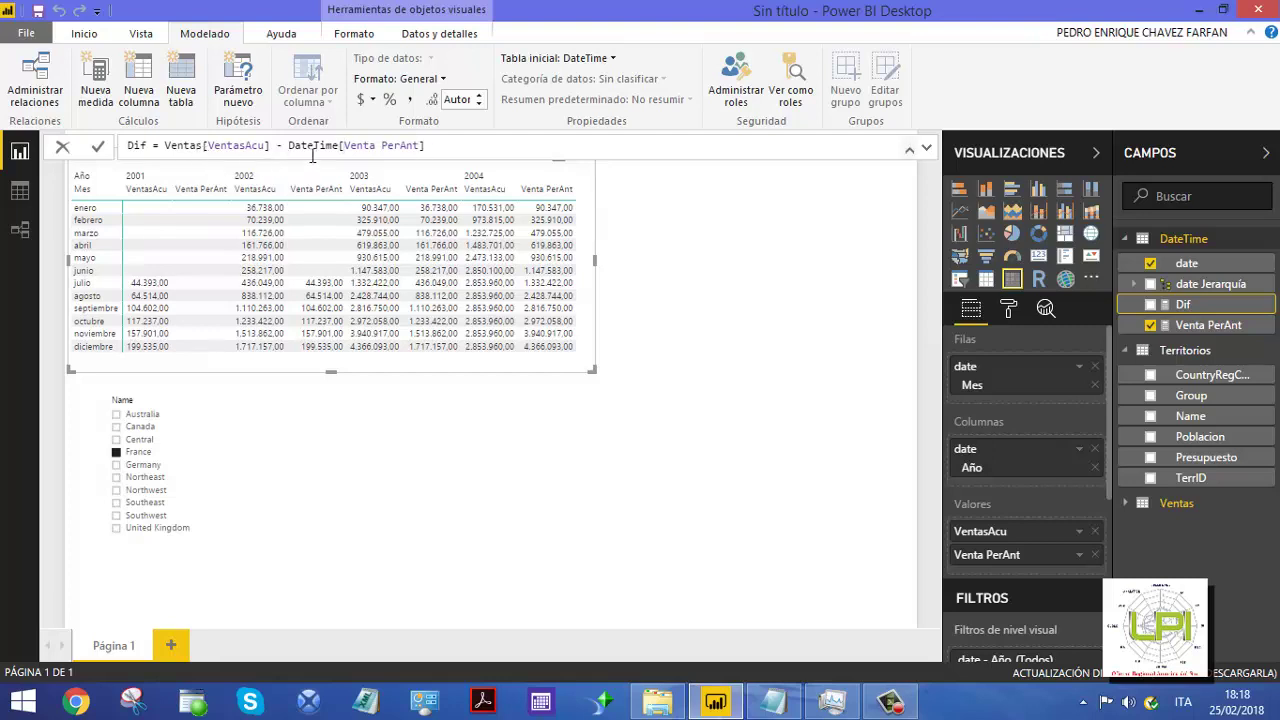
# Check the Venta PerAnt reference in the Dif formula, commit the measure and deselect the matrix
pyautogui.moveTo(345, 148); pyautogui.dragTo(419, 150)
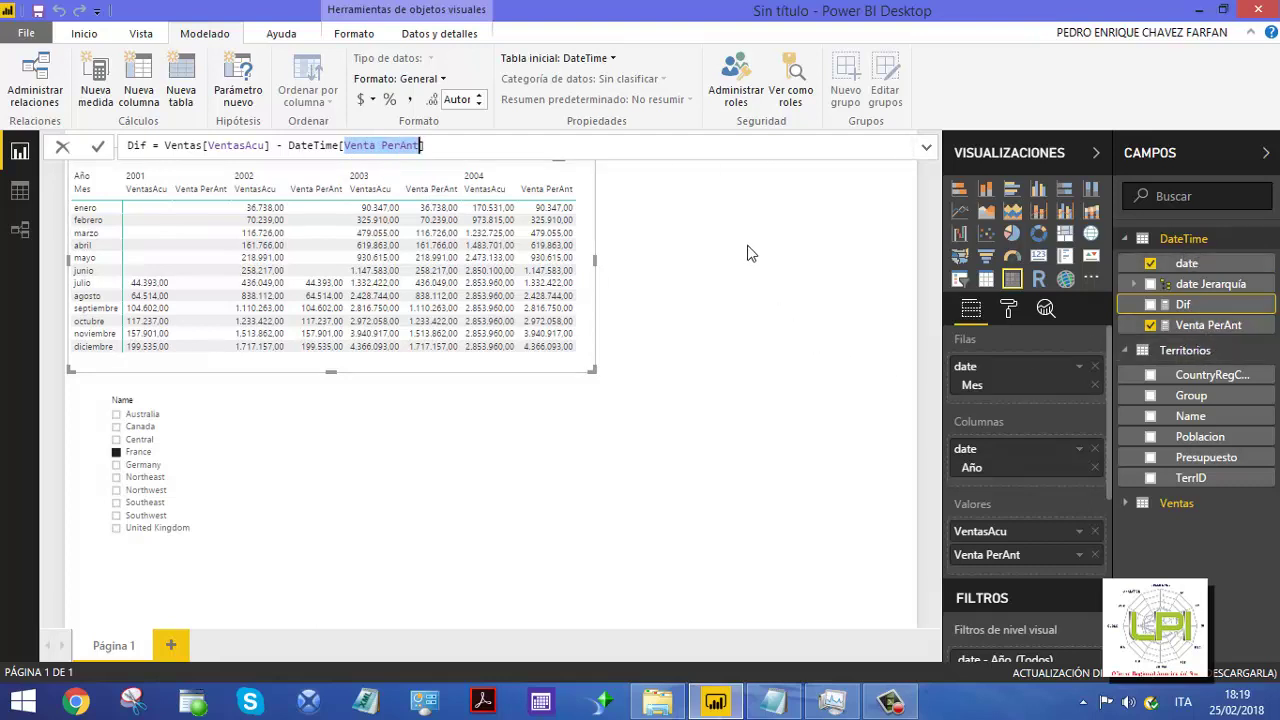
pyautogui.click(548, 155)
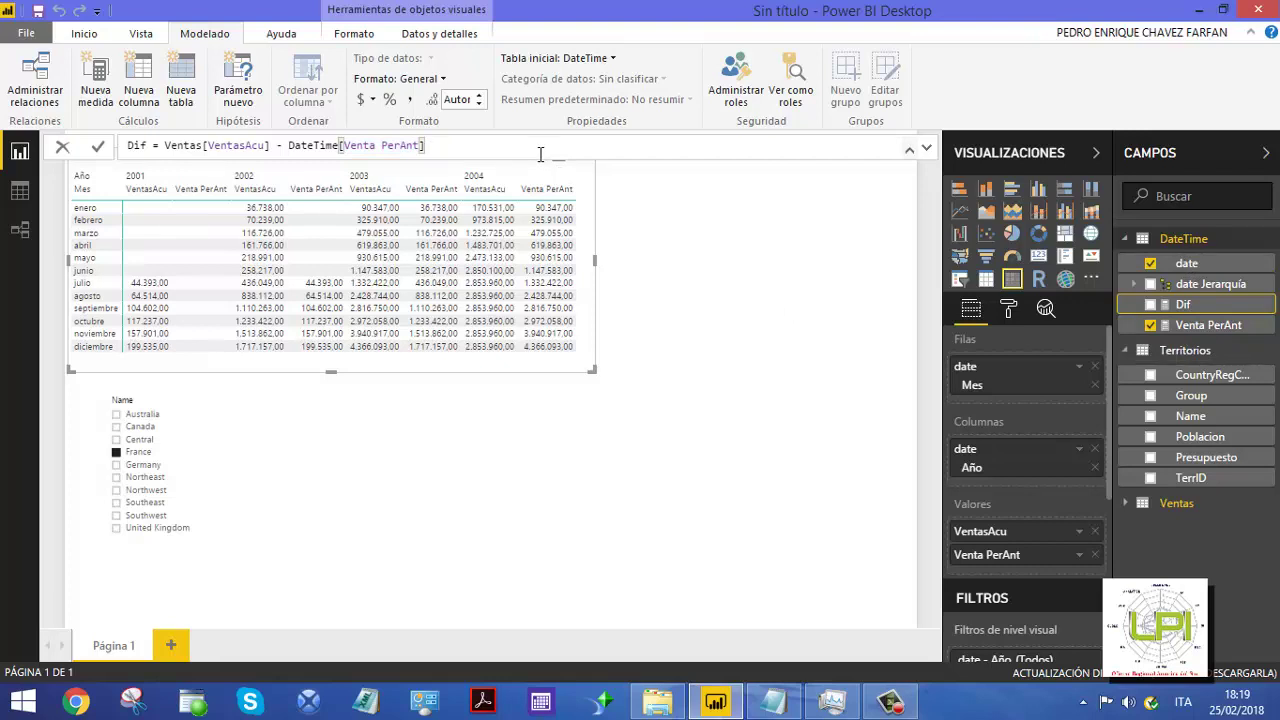
pyautogui.press('Return')
pyautogui.click(651, 449)
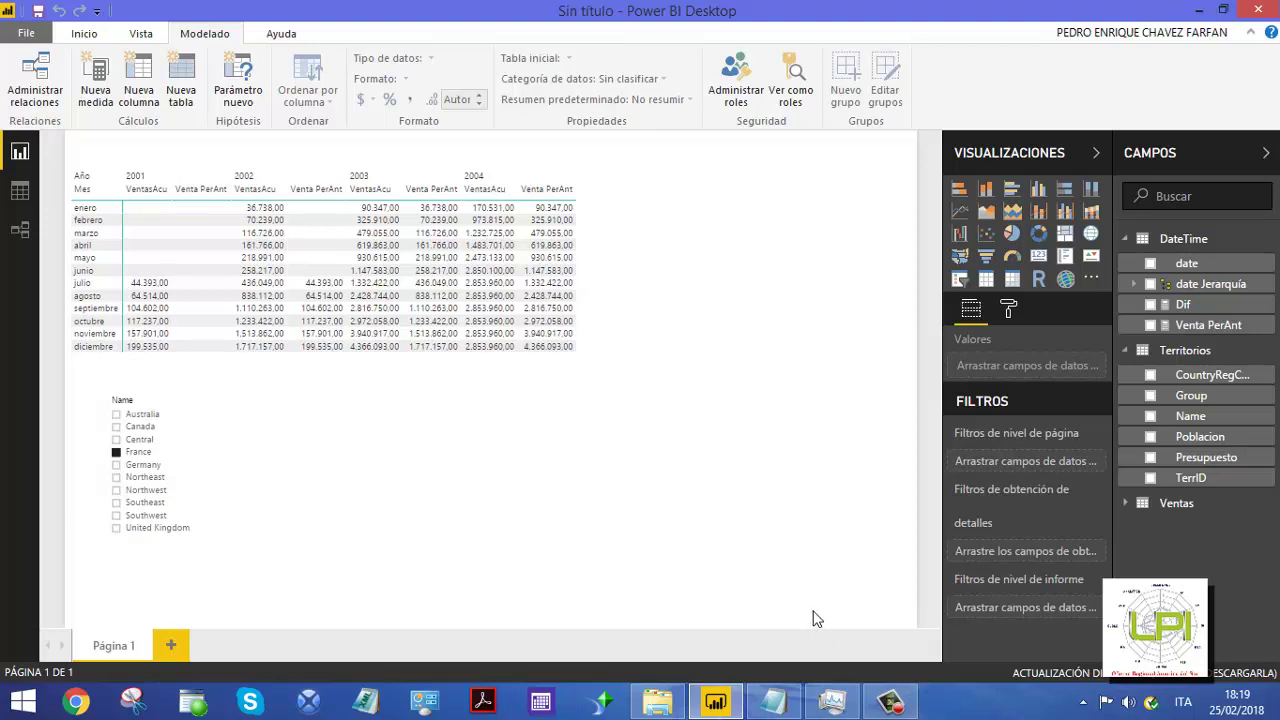
# Create a new measure with the formula VarVtas % = DIVIDE([Dif]; Ventas[VentasAcu])
pyautogui.click(94, 80)
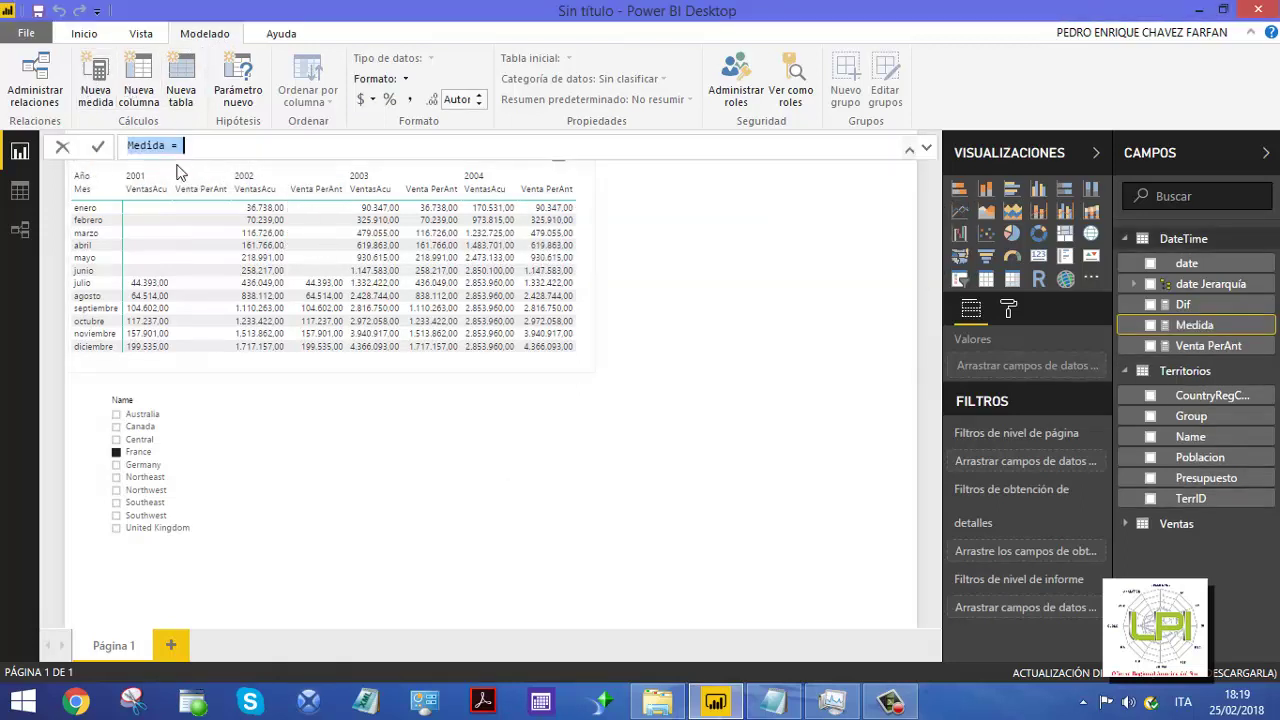
pyautogui.write('VarVtas % = DIVIDE([Dif]; Ventas[VentasAcu])')
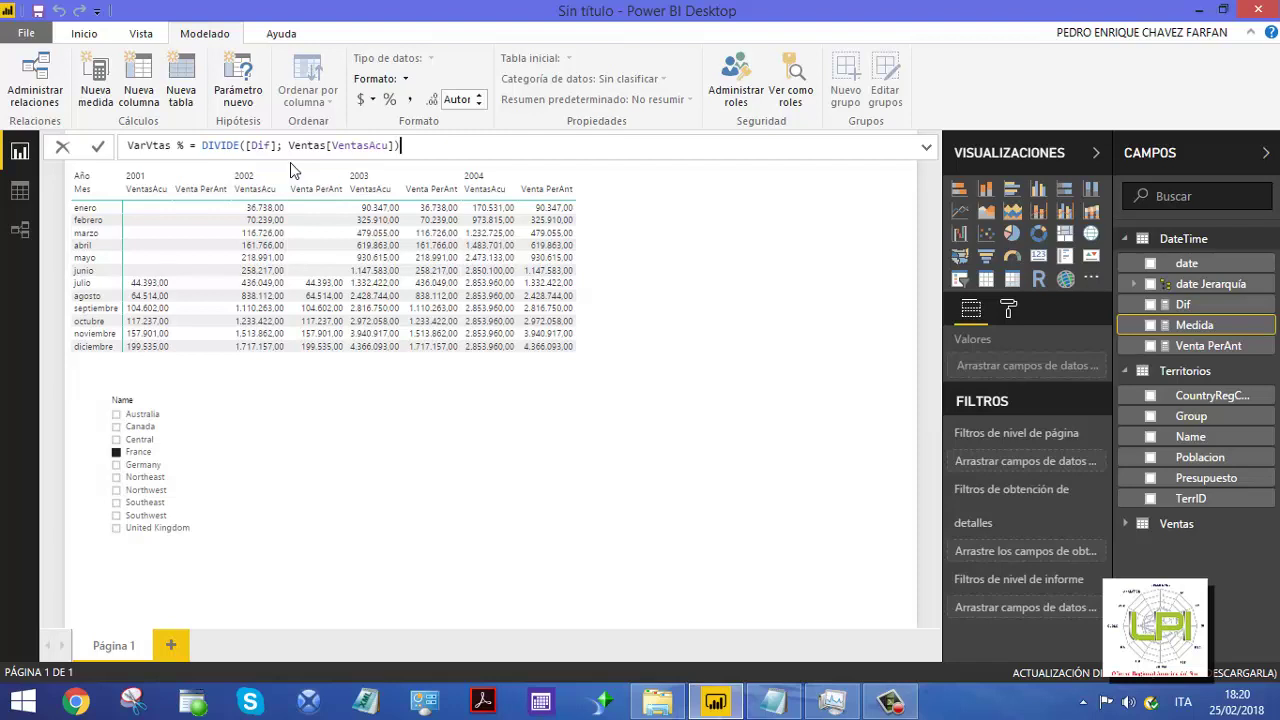
pyautogui.click(458, 153)
pyautogui.press('Return')
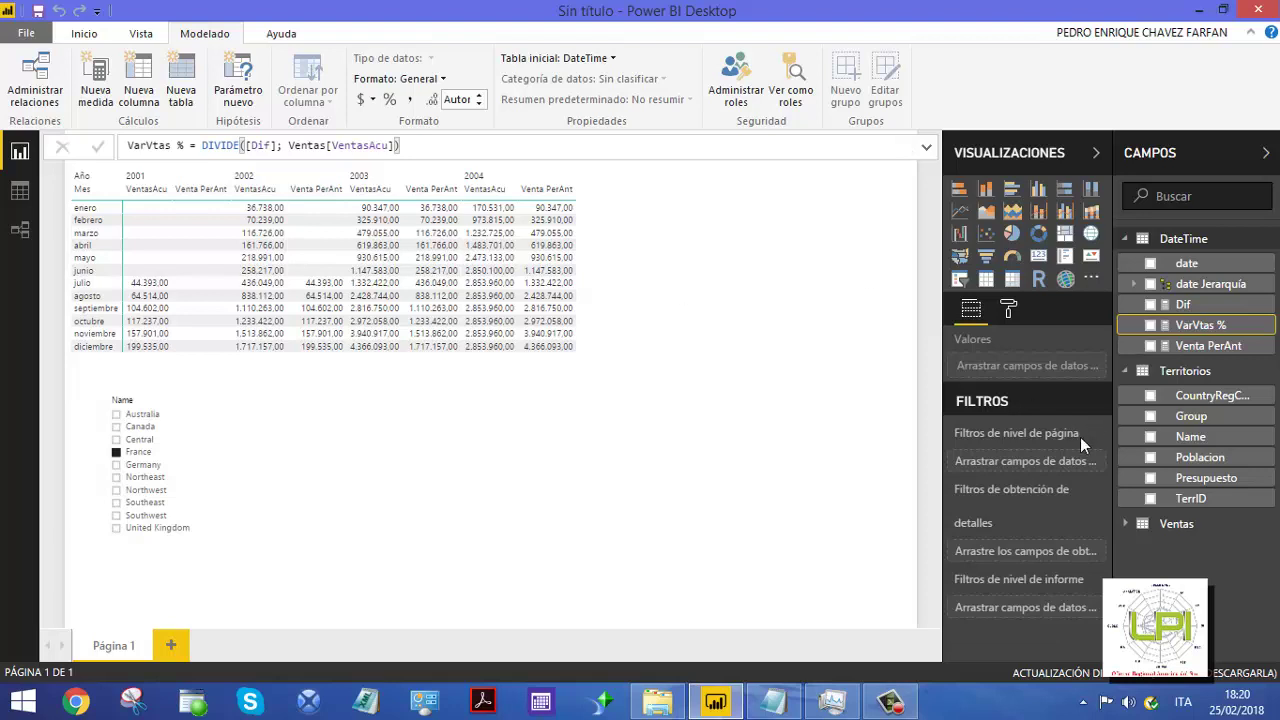
pyautogui.click(572, 502)
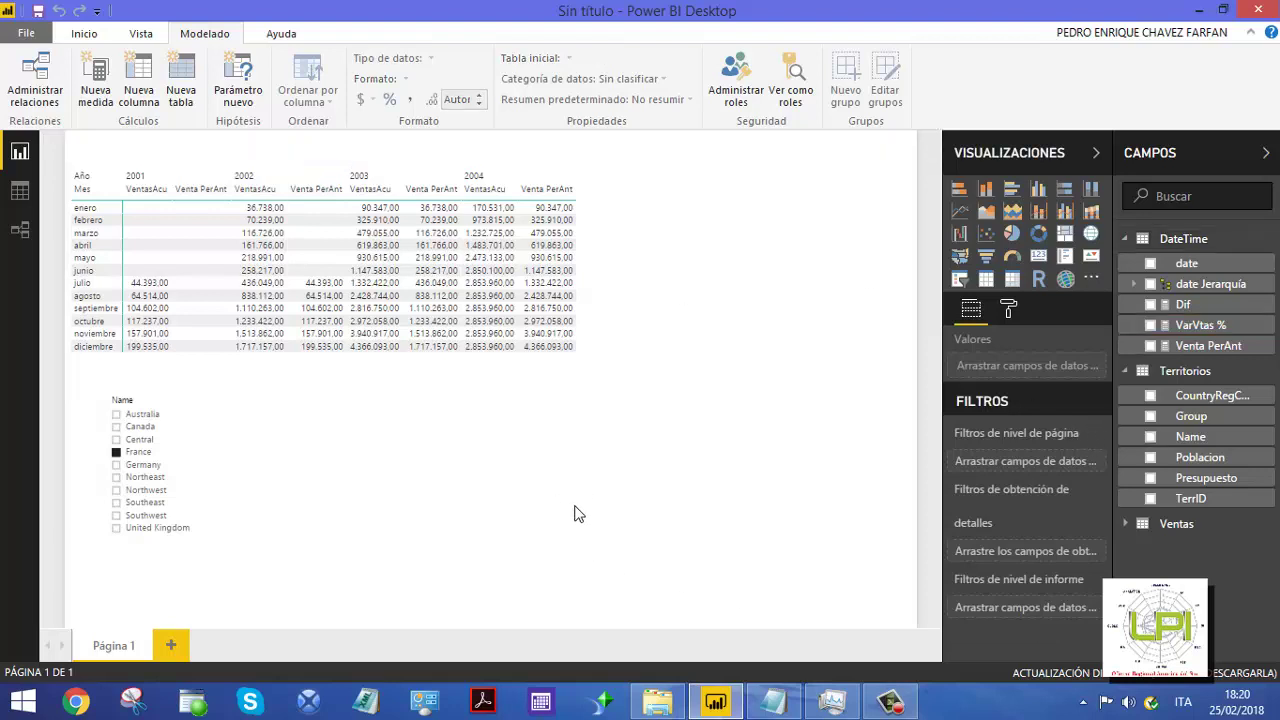
# Add a waterfall chart below the matrix, widen it, and set VarVtas % as its Y axis and date as its category
pyautogui.click(968, 240)
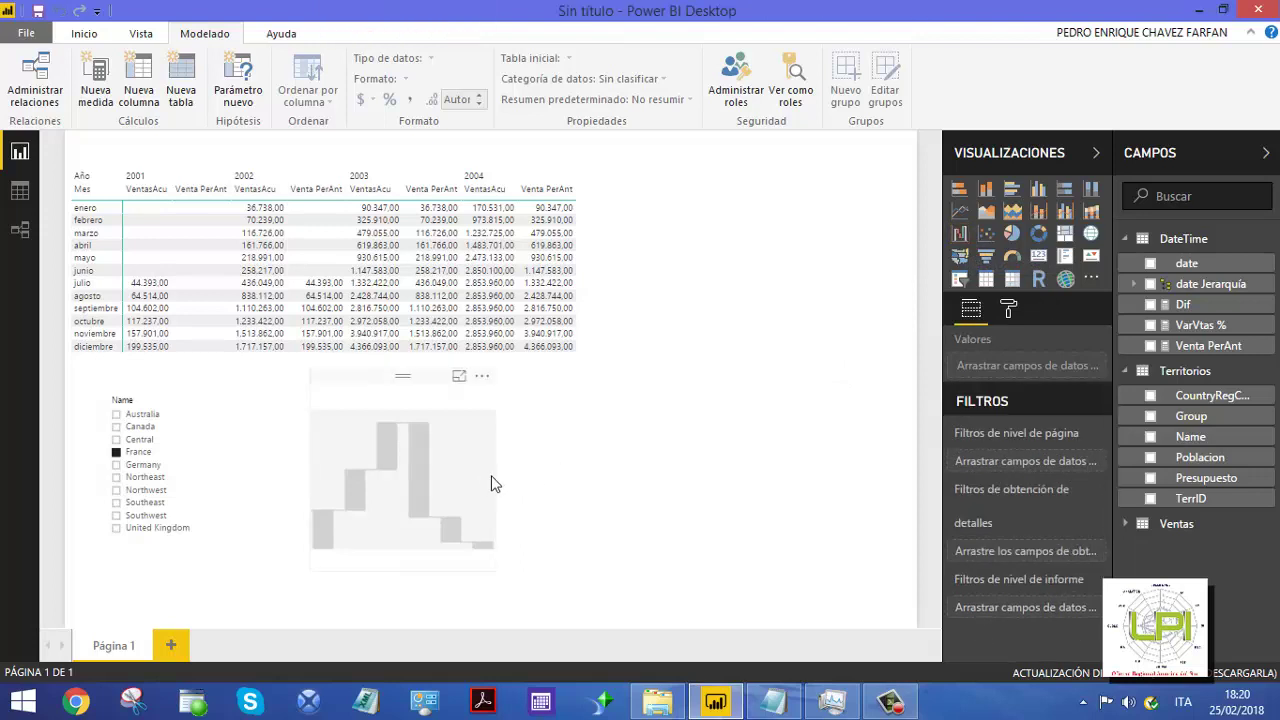
pyautogui.moveTo(503, 475); pyautogui.dragTo(634, 510)
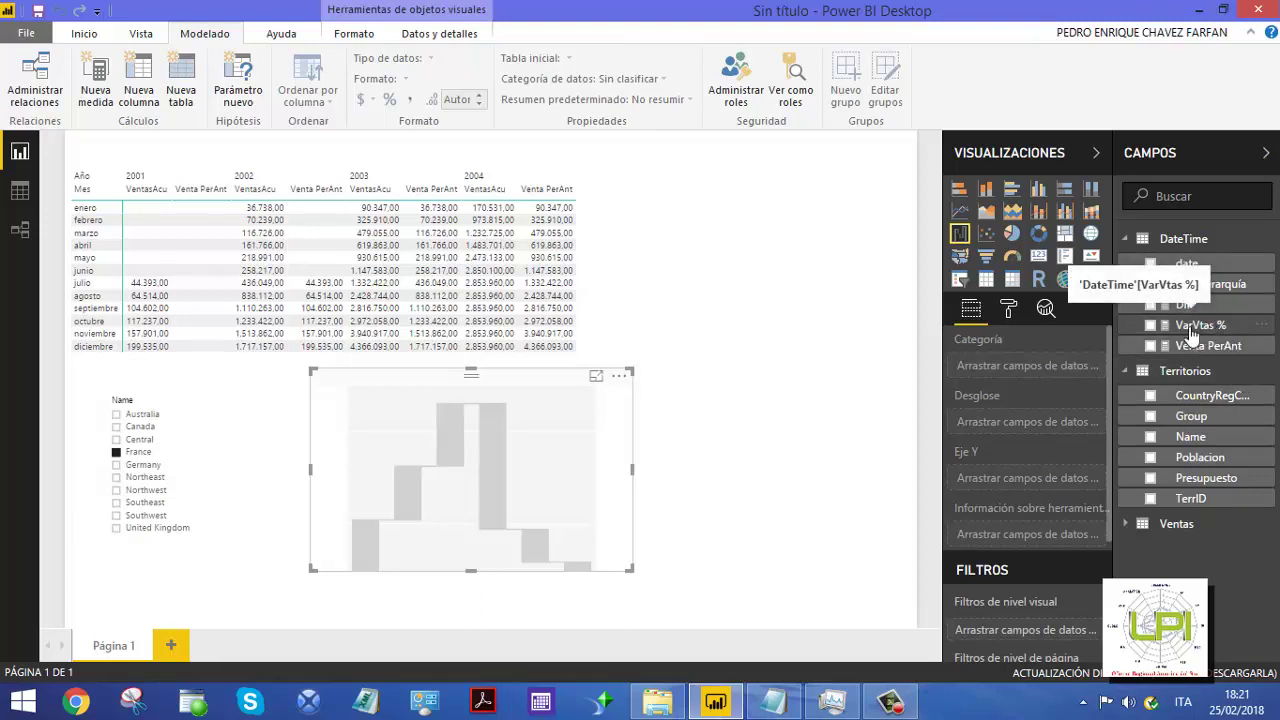
pyautogui.moveTo(1213, 332); pyautogui.dragTo(1038, 480)
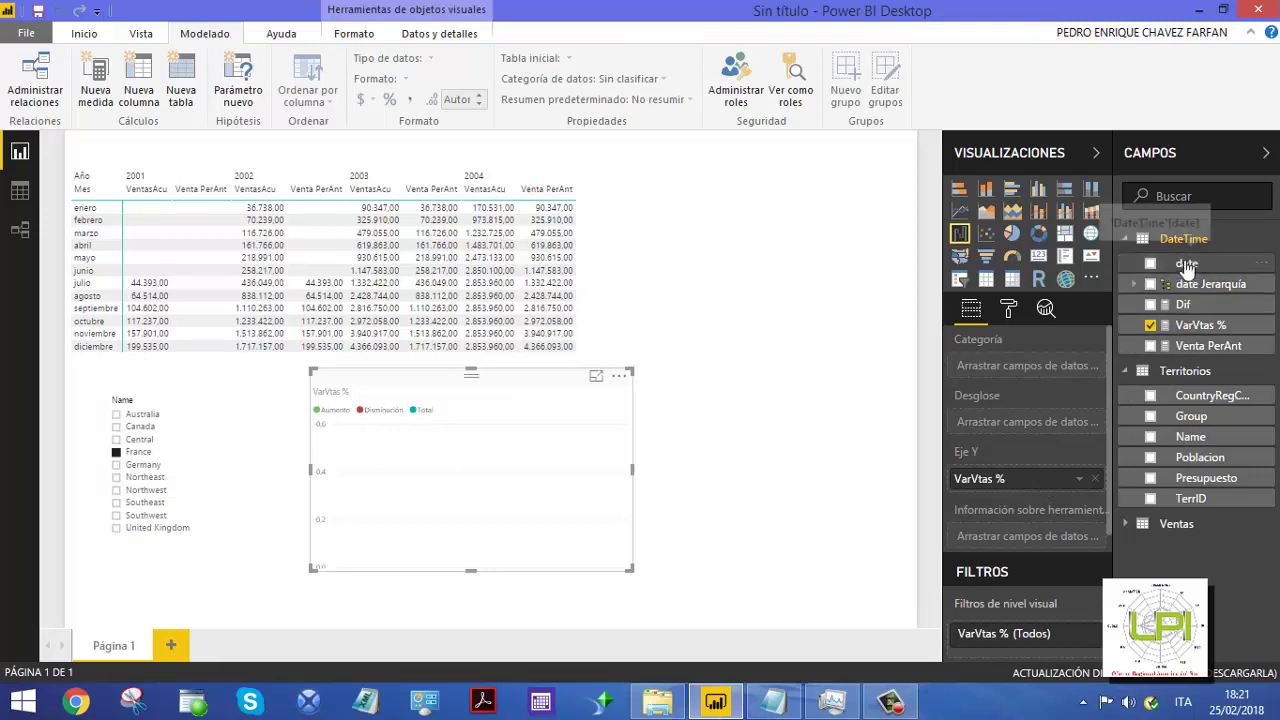
pyautogui.moveTo(1206, 270); pyautogui.dragTo(1036, 375)
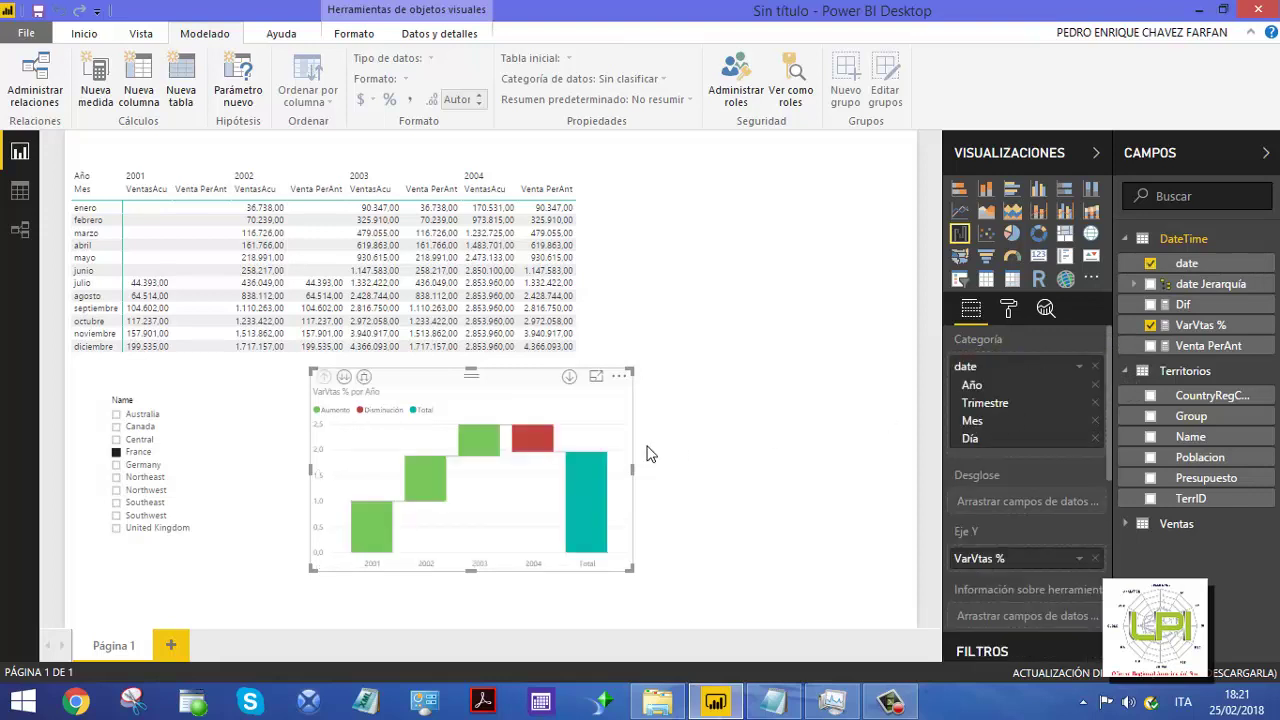
# Examine the yearly VarVtas % bars for 2002, 2003 and 2004 in focus mode and return to the report
pyautogui.click(596, 378)
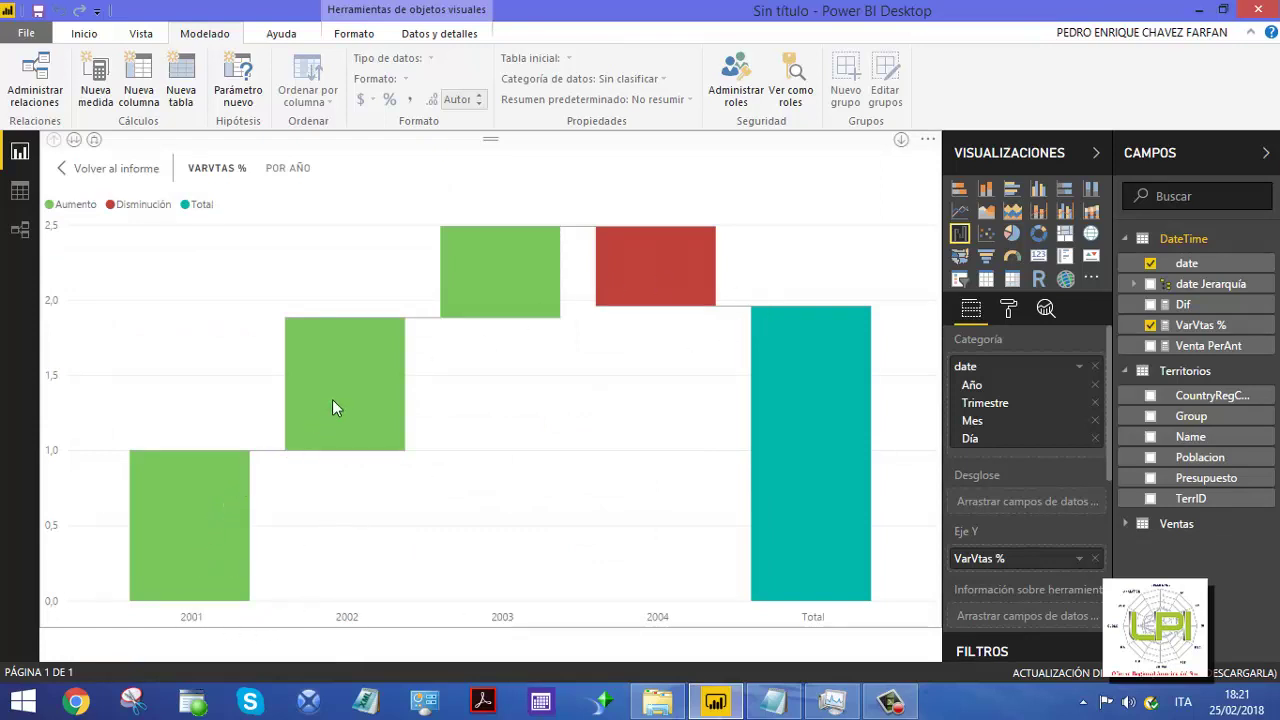
pyautogui.moveTo(341, 398)
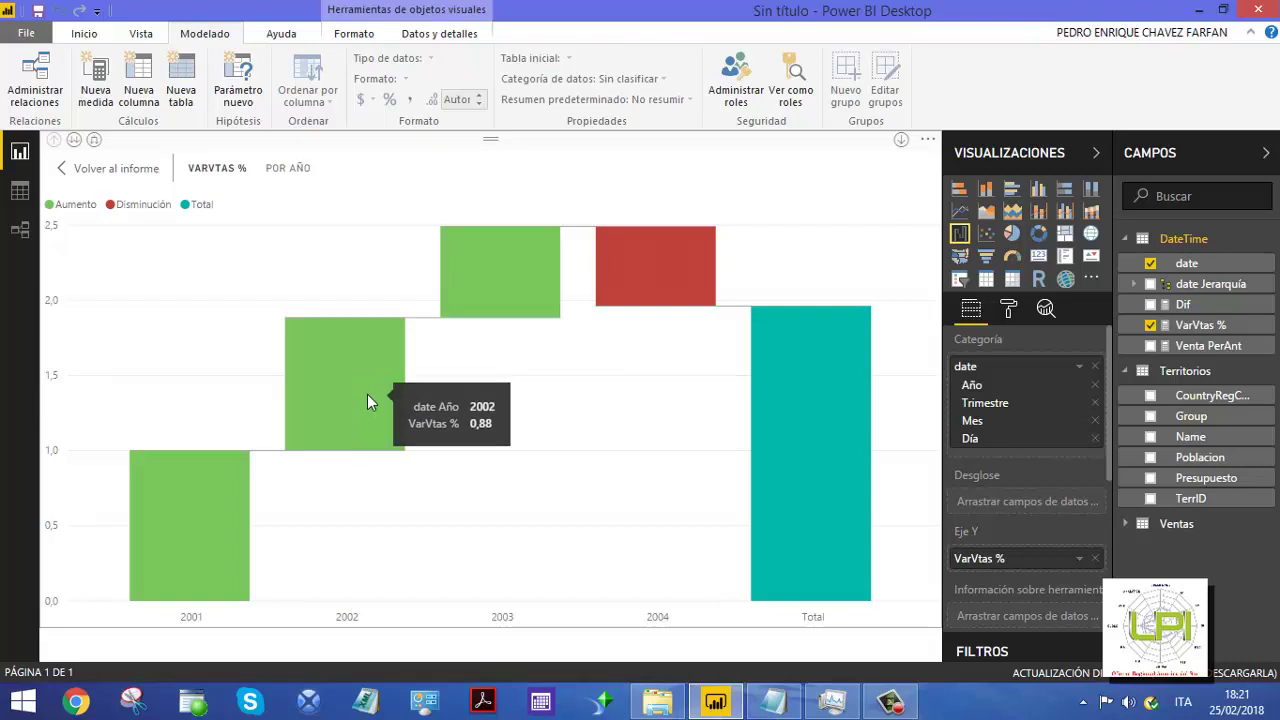
pyautogui.moveTo(519, 277)
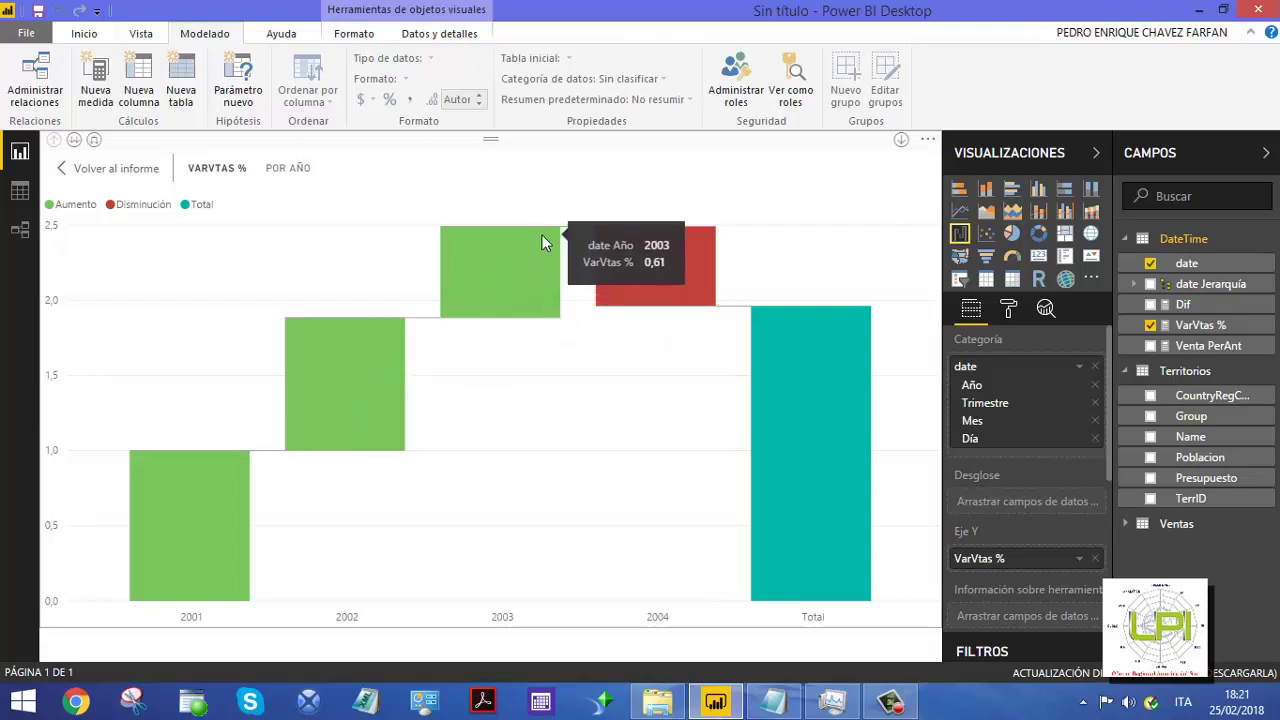
pyautogui.moveTo(664, 250)
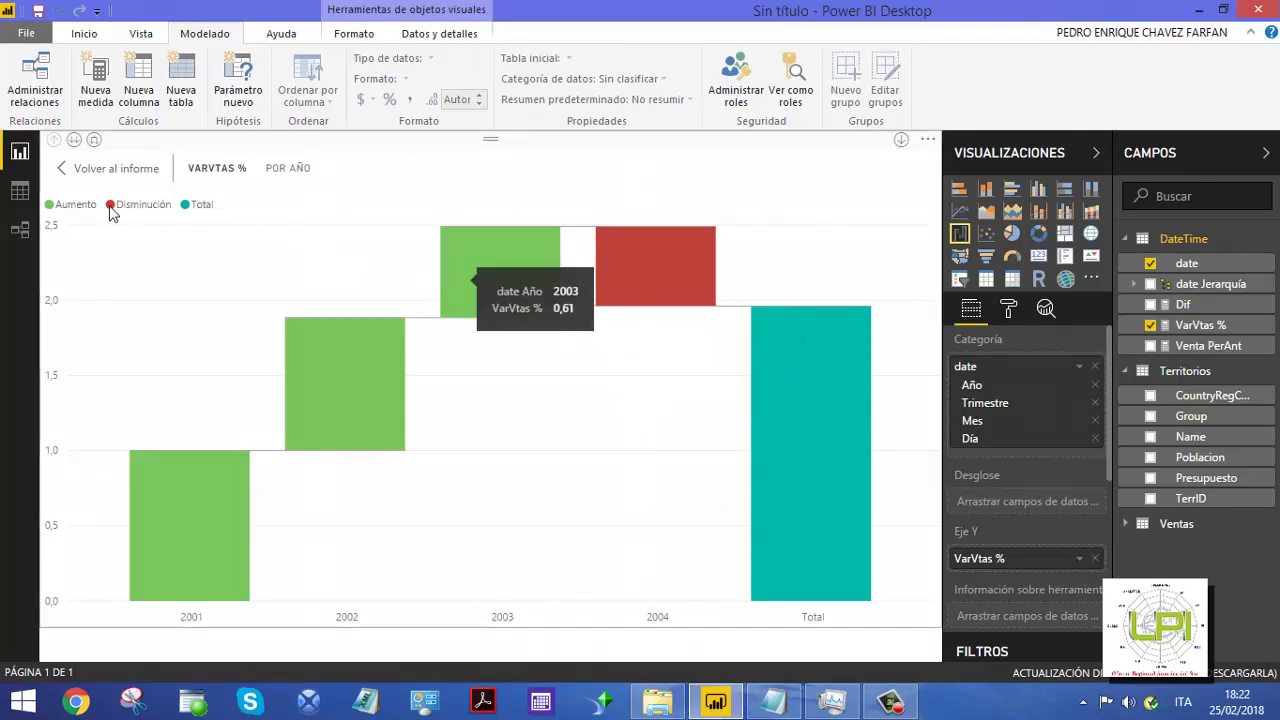
pyautogui.click(117, 170)
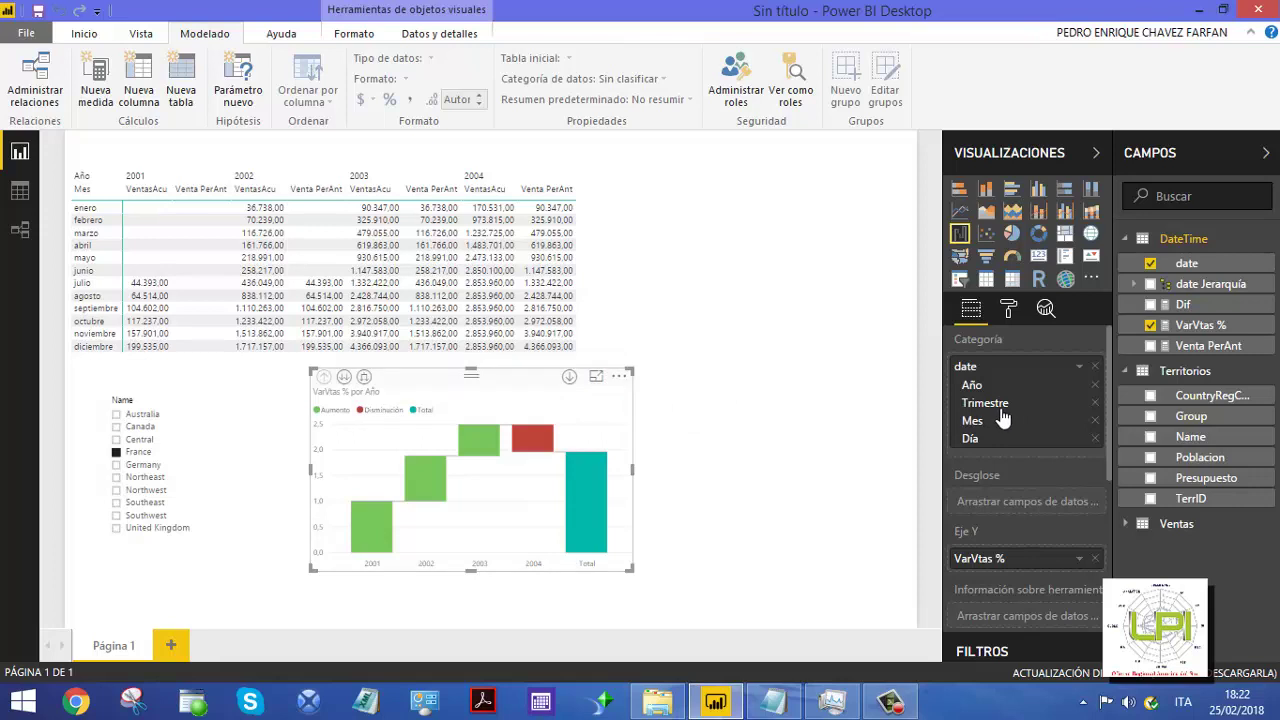
# Remove the Año and Trimestre levels from the waterfall chart's category and inspect the monthly VarVtas % bars in focus mode
pyautogui.click(1096, 386)
pyautogui.click(1096, 386)
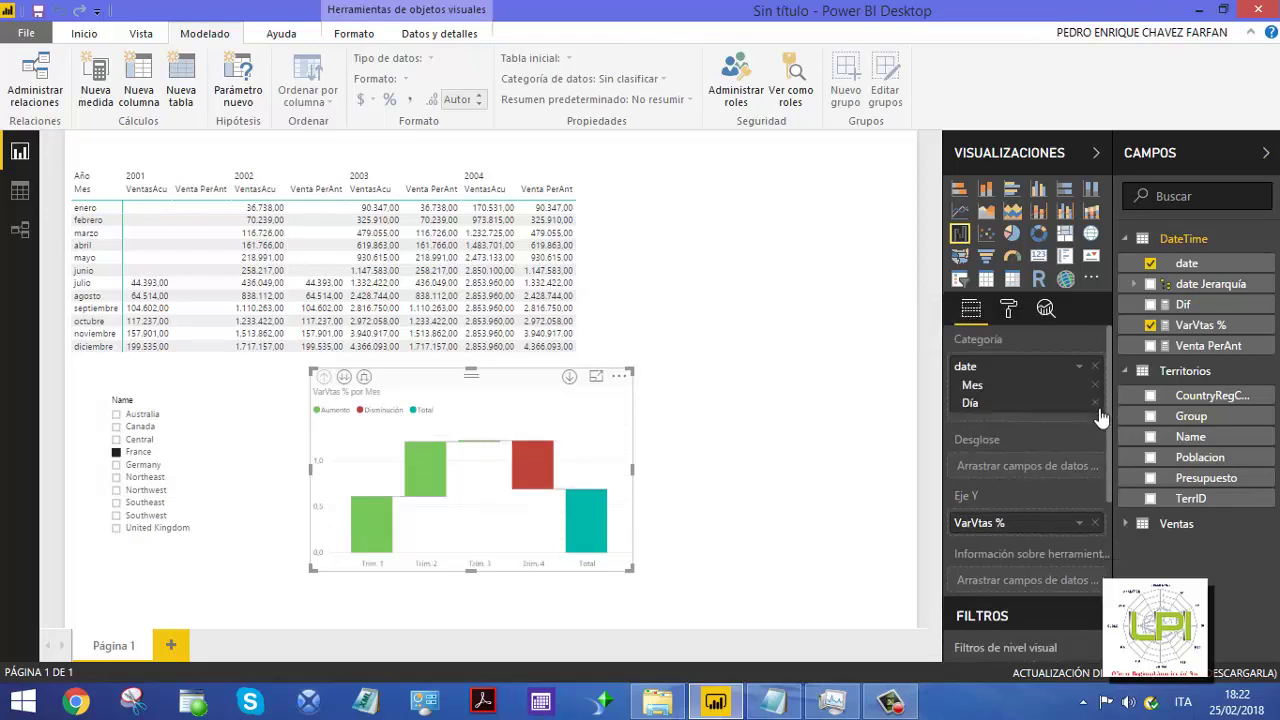
pyautogui.click(596, 376)
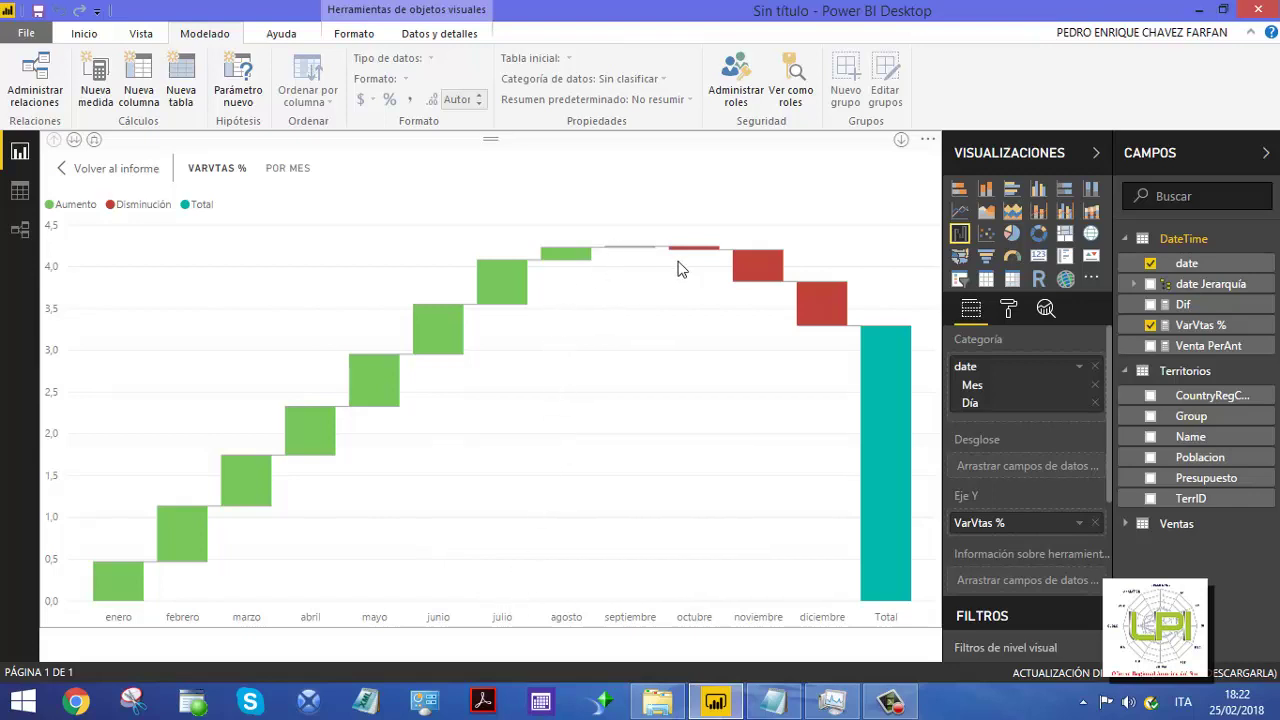
pyautogui.moveTo(430, 346)
pyautogui.moveTo(800, 318)
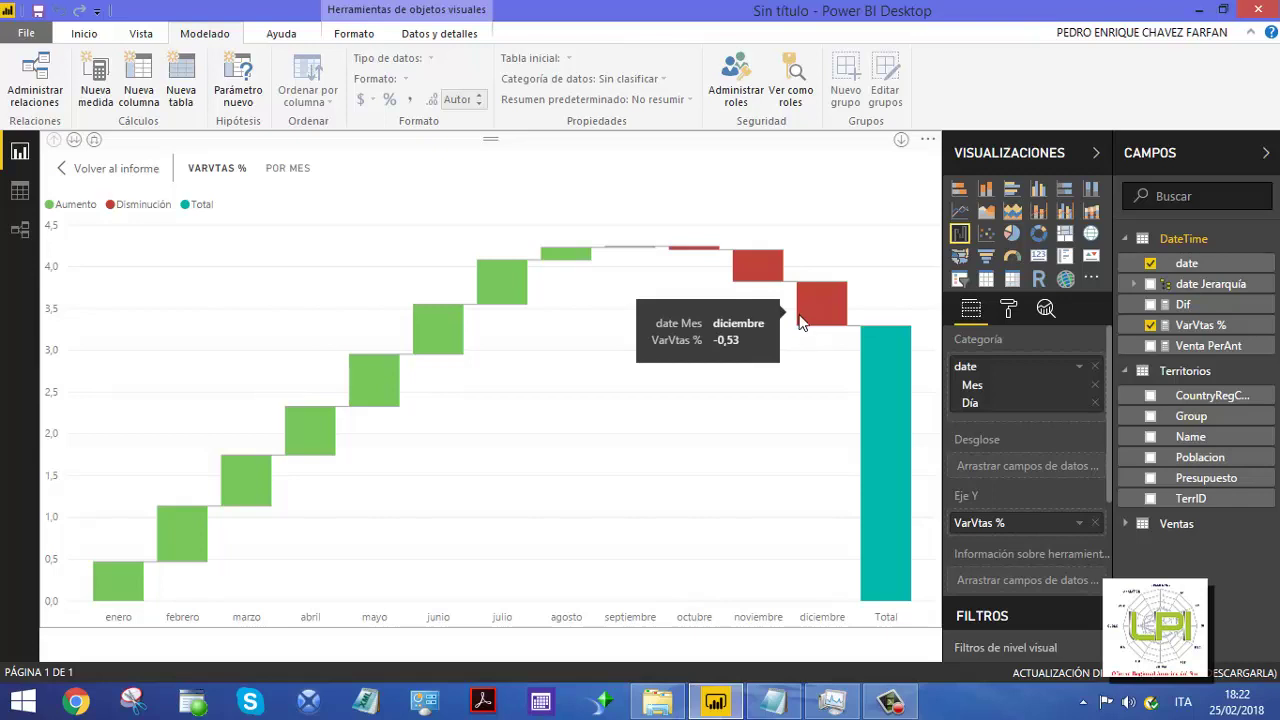
pyautogui.moveTo(905, 425)
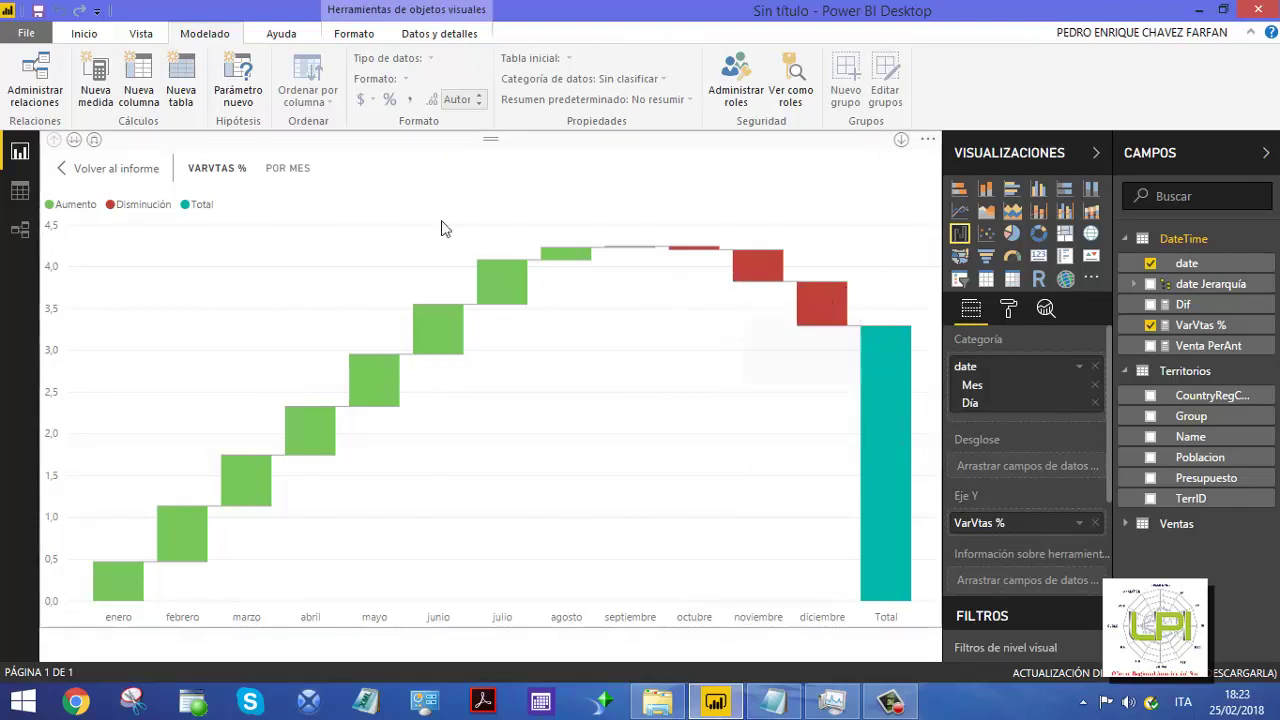
pyautogui.click(86, 170)
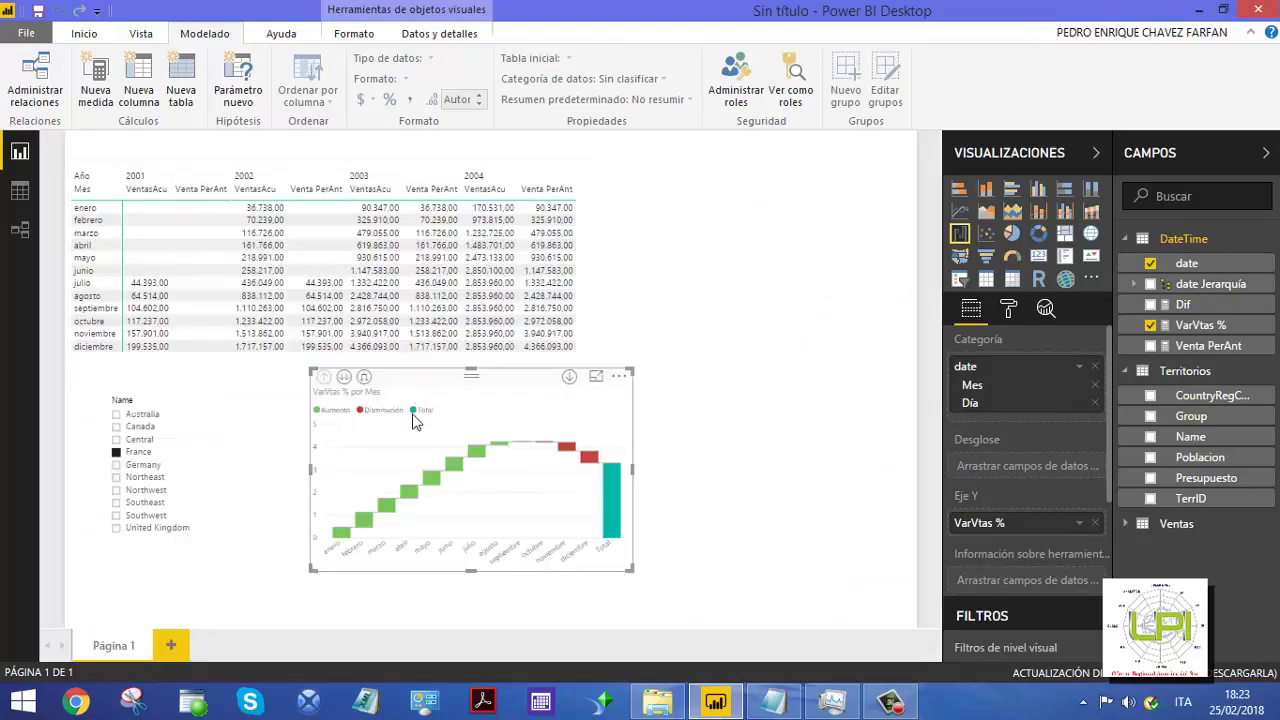